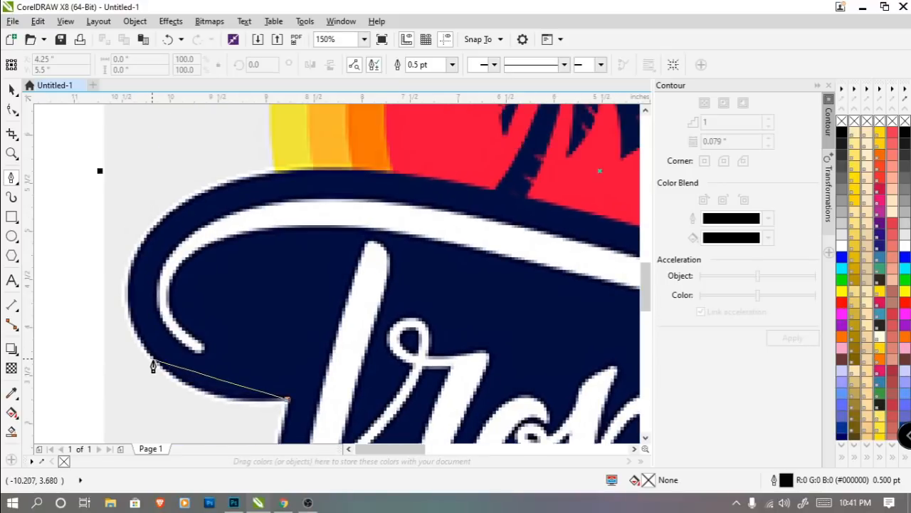
Step: Trace the rounded left end and the start of the upper edge of the navy lettering backdrop with the Pen tool
scroll(159, 306, up, 2)
scroll(159, 307, down, 2)
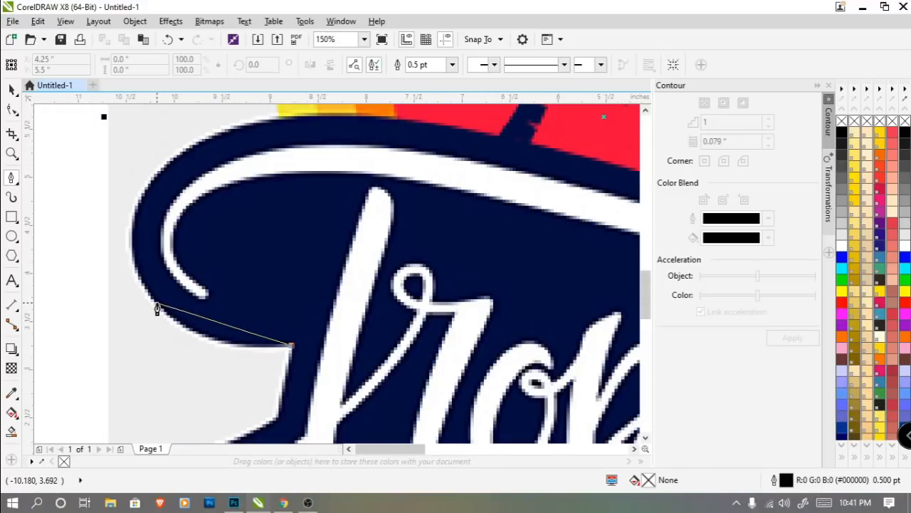
drag(136, 218, 129, 269)
drag(173, 209, 221, 168)
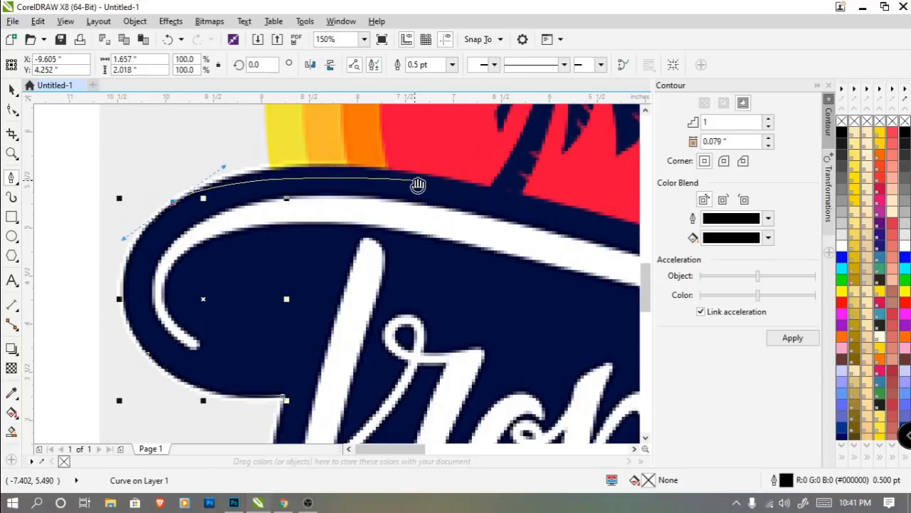
drag(431, 181, 493, 228)
Step: Continue the backdrop curve along the upper edge beneath the sun and around the rounded corner beside the final "l"
drag(539, 259, 281, 260)
drag(445, 288, 539, 304)
scroll(406, 290, down, 1)
scroll(407, 292, up, 1)
drag(551, 303, 304, 251)
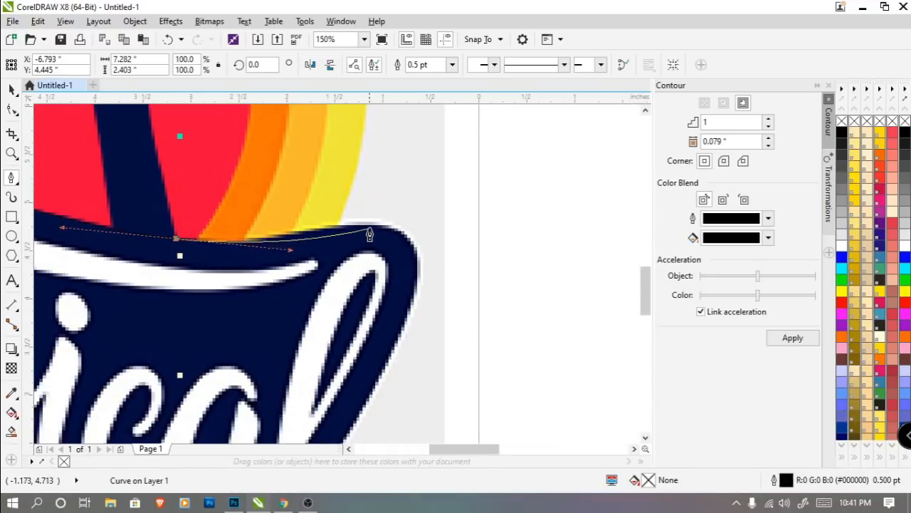
drag(394, 230, 483, 240)
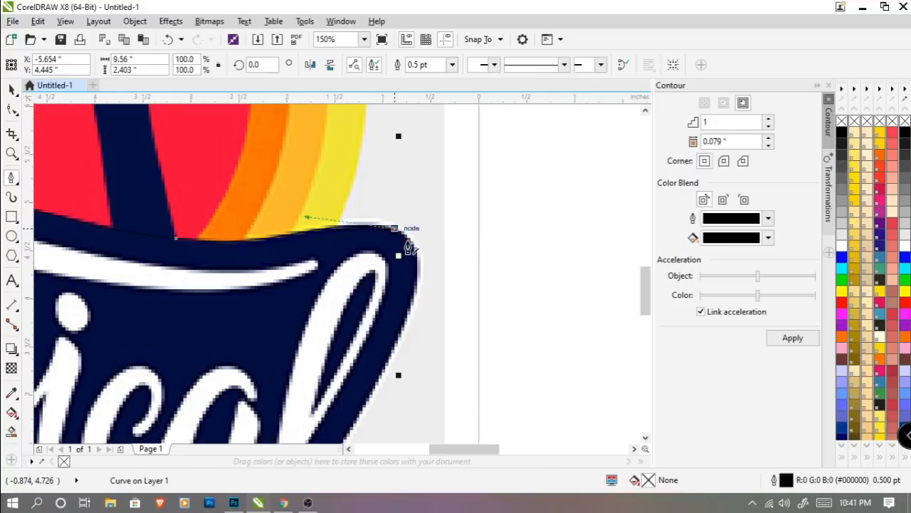
drag(413, 293, 413, 305)
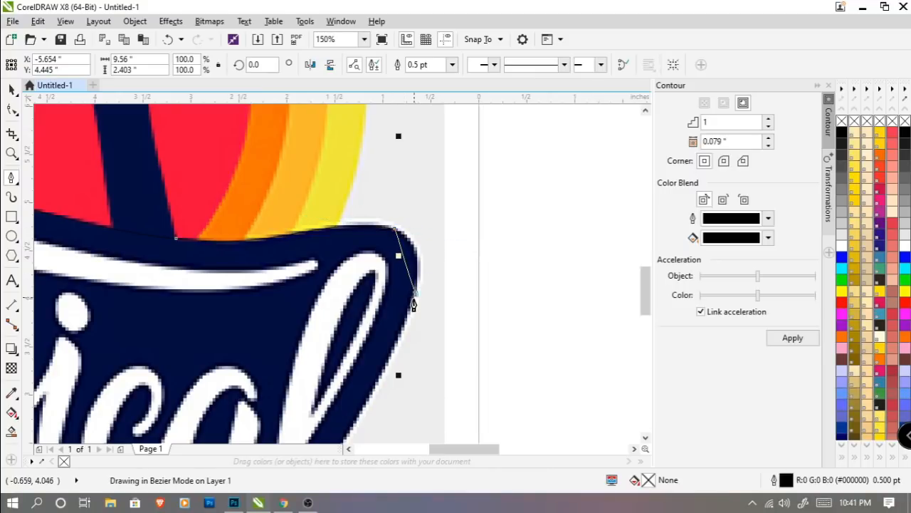
click(394, 354)
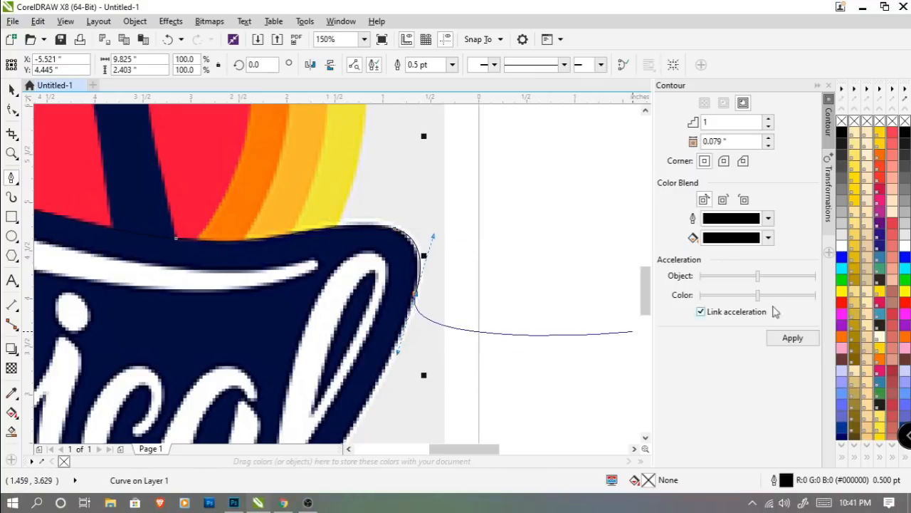
Step: Set the curve's outline to red and trace the backdrop's right edge down to the notch above the "l" curl
right_click(841, 303)
scroll(342, 315, down, 5)
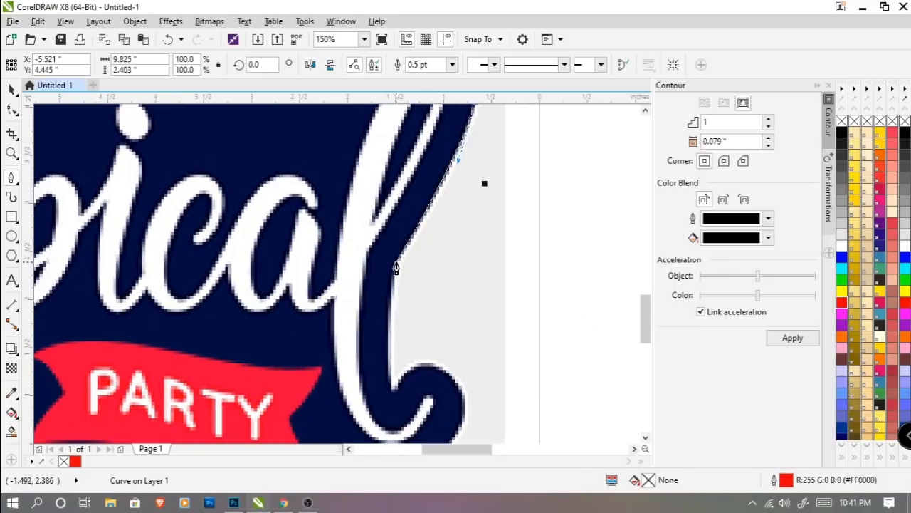
click(396, 262)
drag(390, 354, 383, 312)
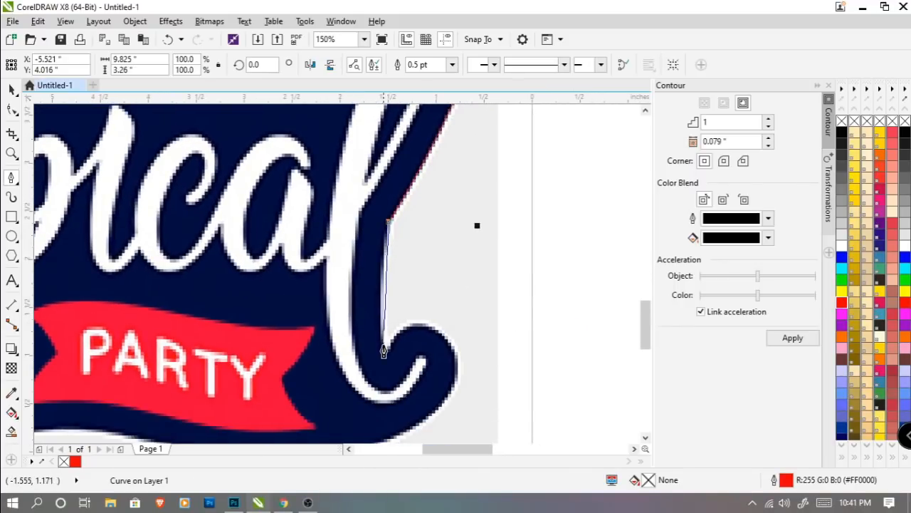
drag(386, 351, 398, 388)
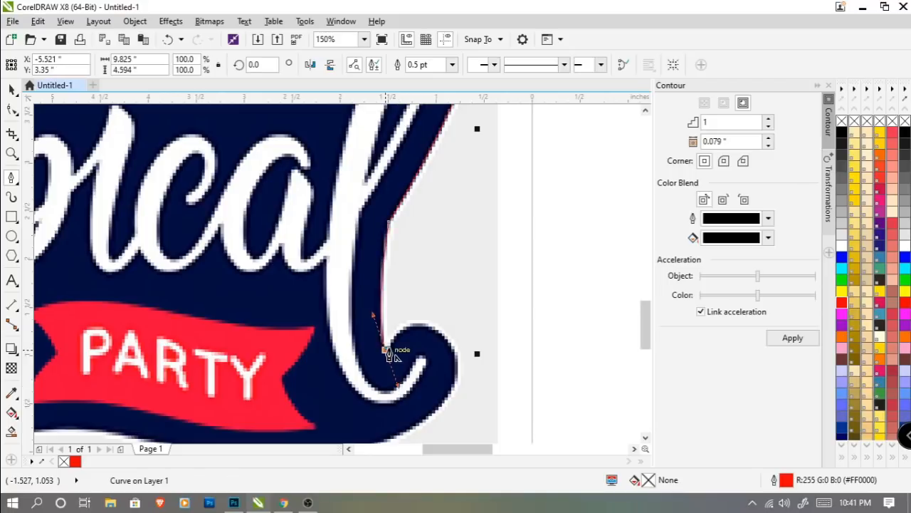
Step: Trace the backdrop edge around the curled tail of the final "l" in "Tropical"
scroll(408, 345, up, 2)
click(382, 343)
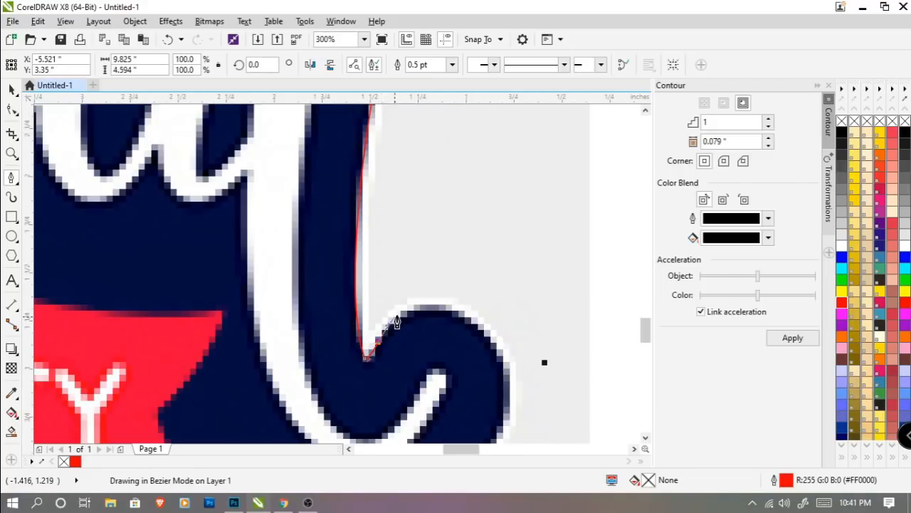
click(444, 314)
drag(460, 321, 497, 340)
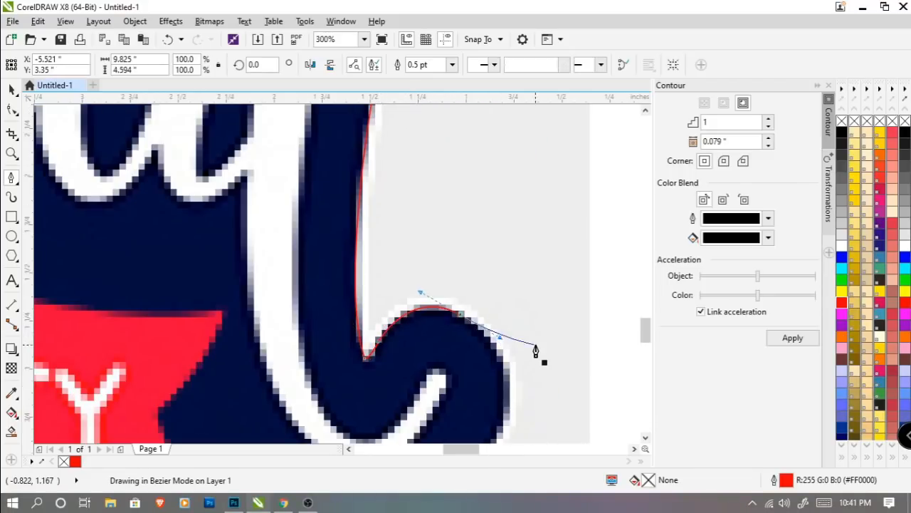
drag(536, 366, 535, 170)
drag(470, 283, 410, 346)
Step: Trace the backdrop's wavy lower edge beneath the PARTY ribbon to the base of the "p" loop
drag(325, 361, 516, 317)
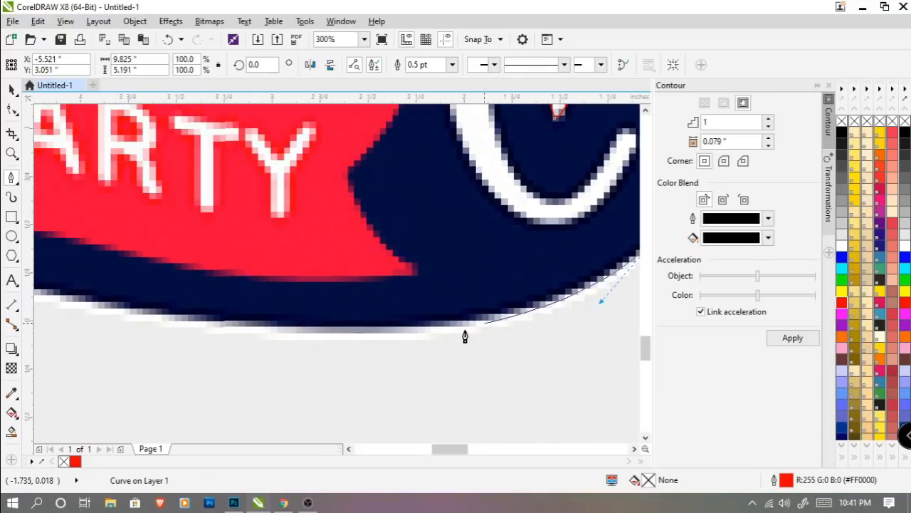
drag(349, 327, 425, 355)
scroll(220, 340, down, 2)
scroll(388, 351, up, 2)
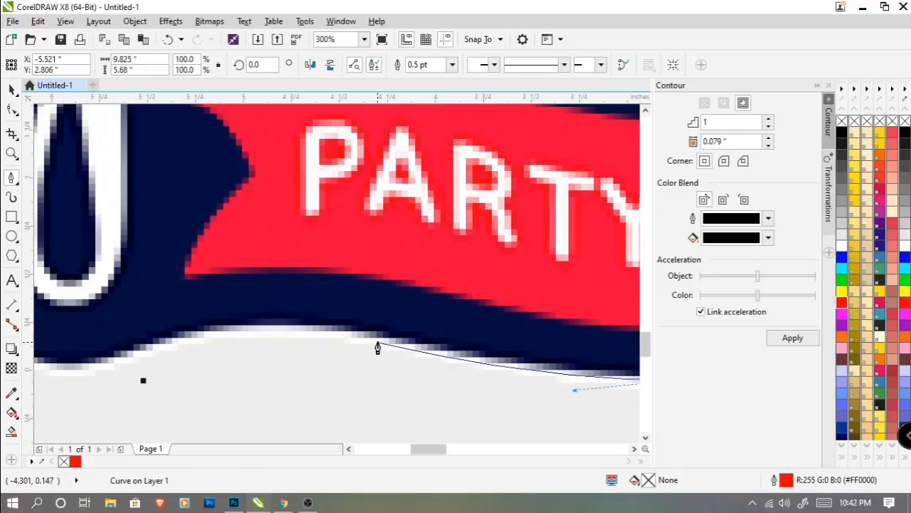
drag(324, 332, 285, 276)
drag(189, 325, 324, 282)
drag(307, 216, 326, 317)
Step: Trace the backdrop edge up around the "p" loop, through the notch beside it, and along the base of the "T"
scroll(324, 192, down, 2)
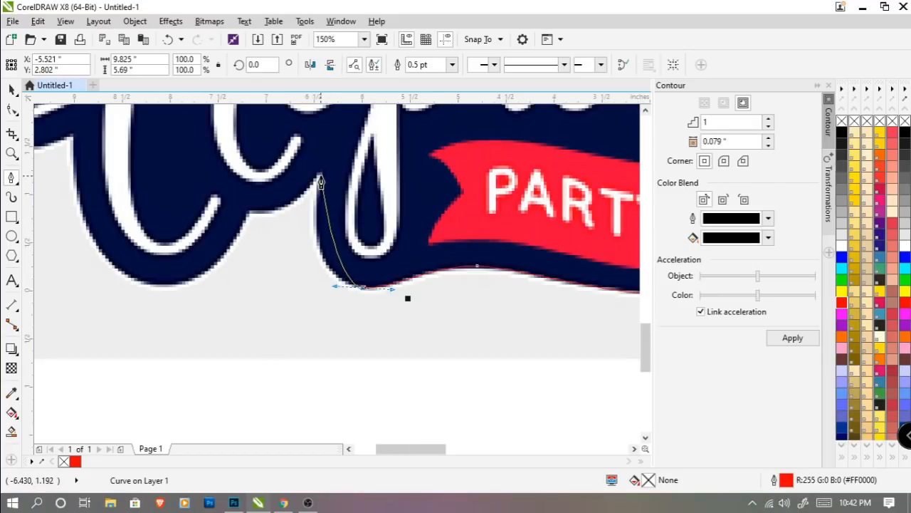
drag(320, 178, 331, 133)
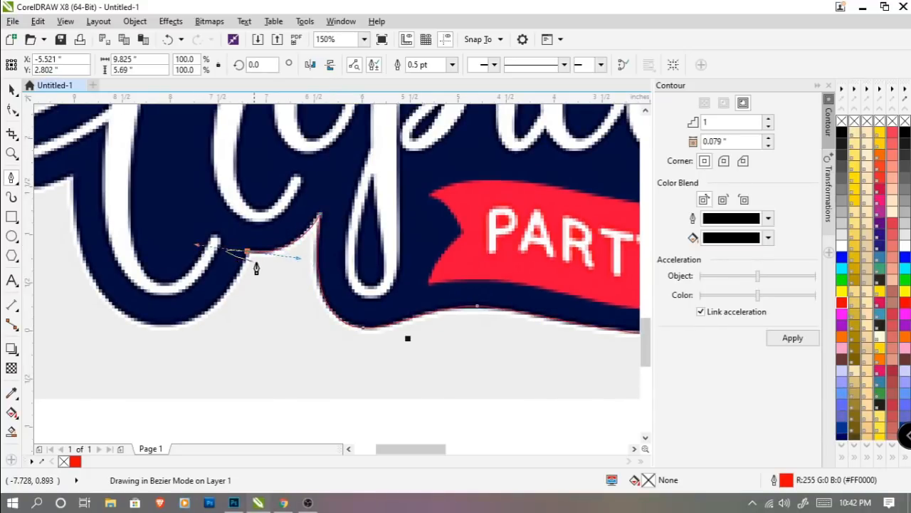
drag(238, 291, 354, 307)
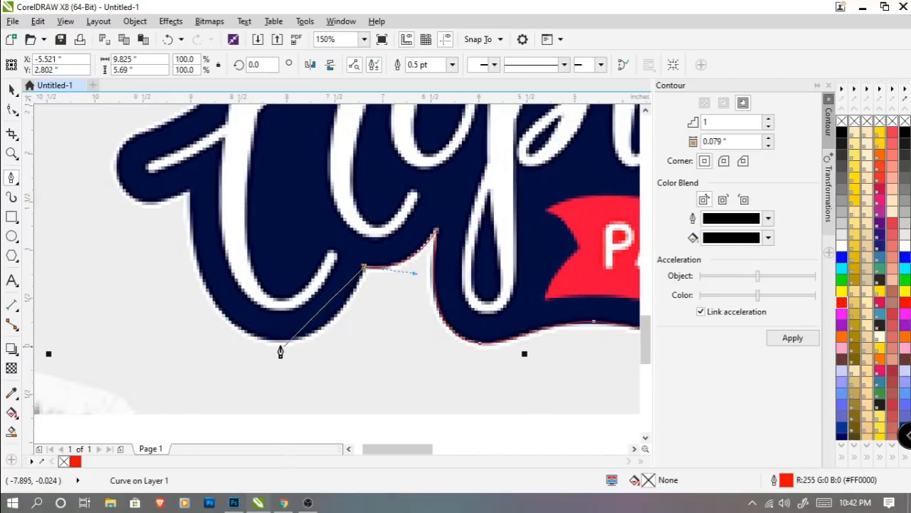
drag(270, 340, 199, 336)
drag(191, 260, 207, 305)
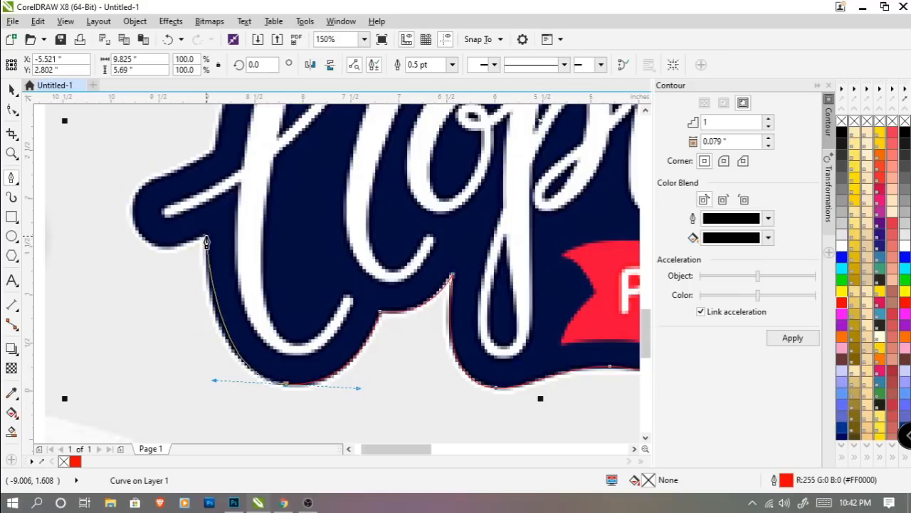
Step: Trace the edge around the small lobe at the left of the "T" and close the backdrop outline at its starting node
drag(206, 234, 209, 193)
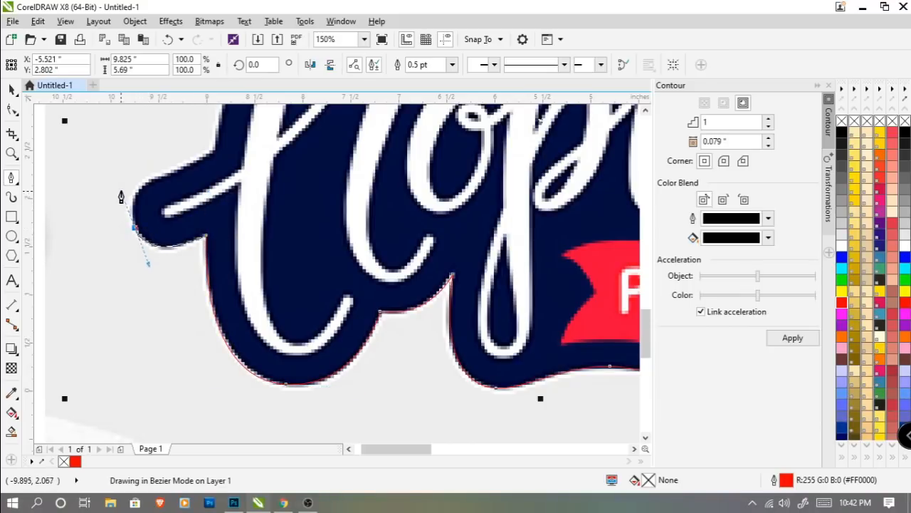
drag(119, 188, 119, 188)
drag(178, 164, 171, 254)
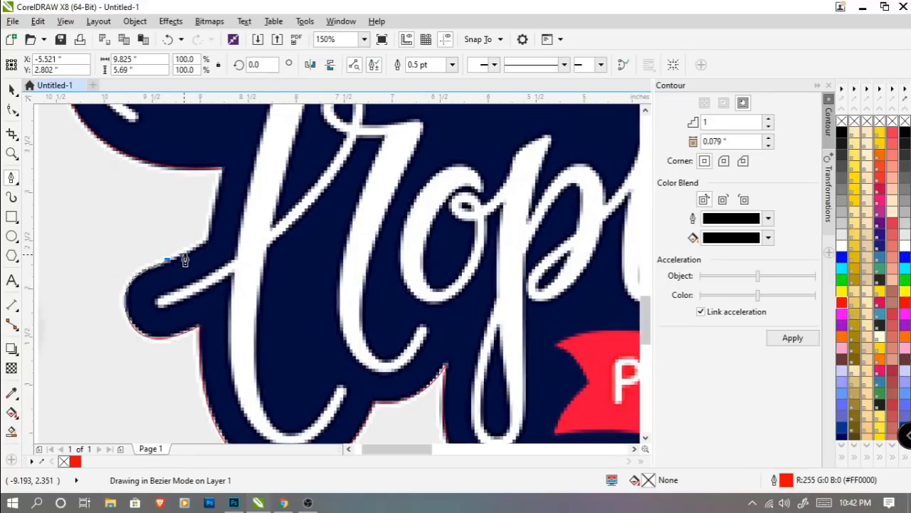
click(208, 245)
click(224, 171)
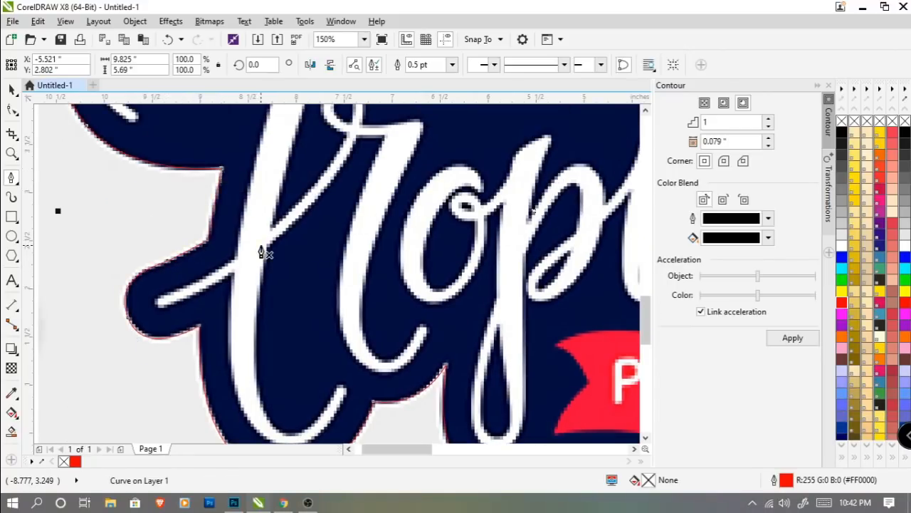
Step: Start a new Pen curve at the large palm's crown and trace the left frond's upper edge through its first notch
scroll(267, 334, down, 2)
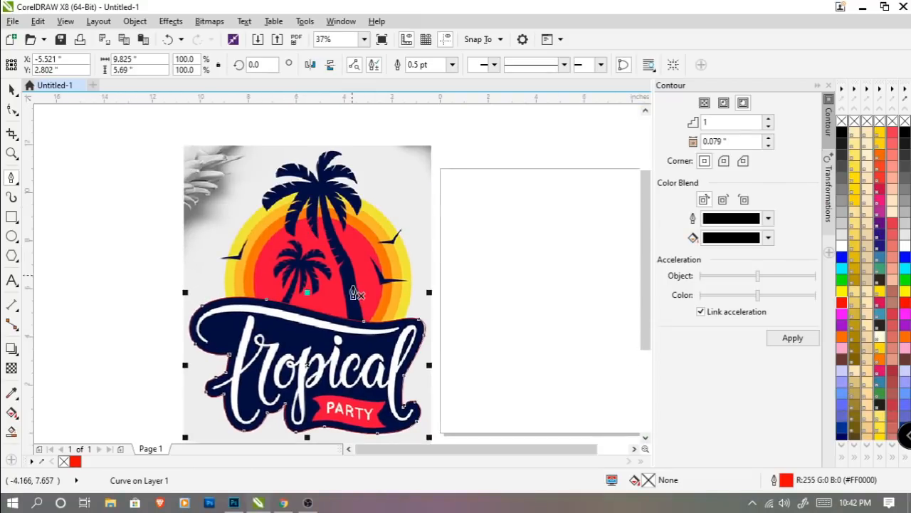
scroll(353, 294, up, 1)
scroll(313, 209, up, 3)
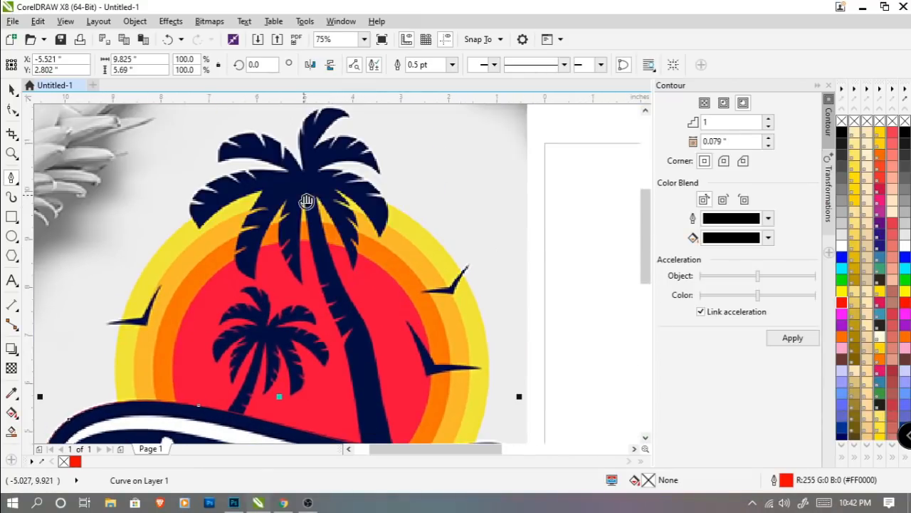
scroll(317, 217, up, 1)
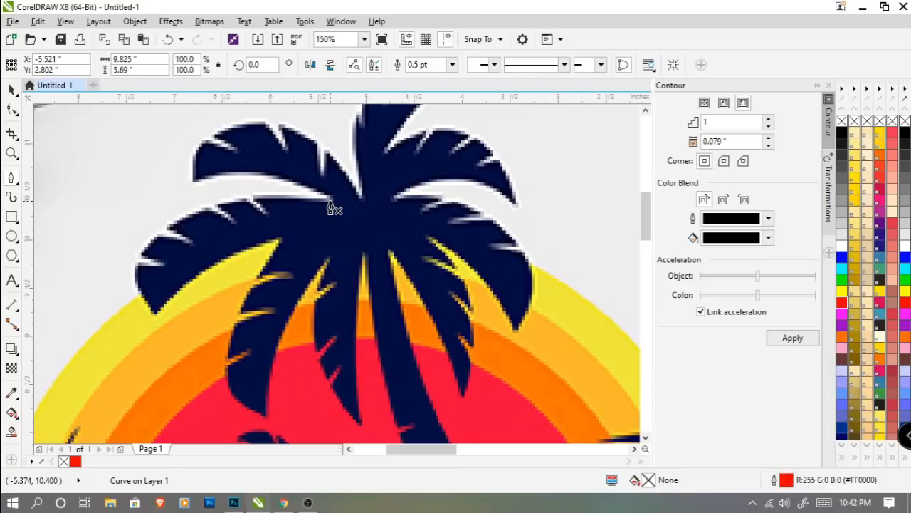
click(332, 207)
scroll(271, 207, up, 2)
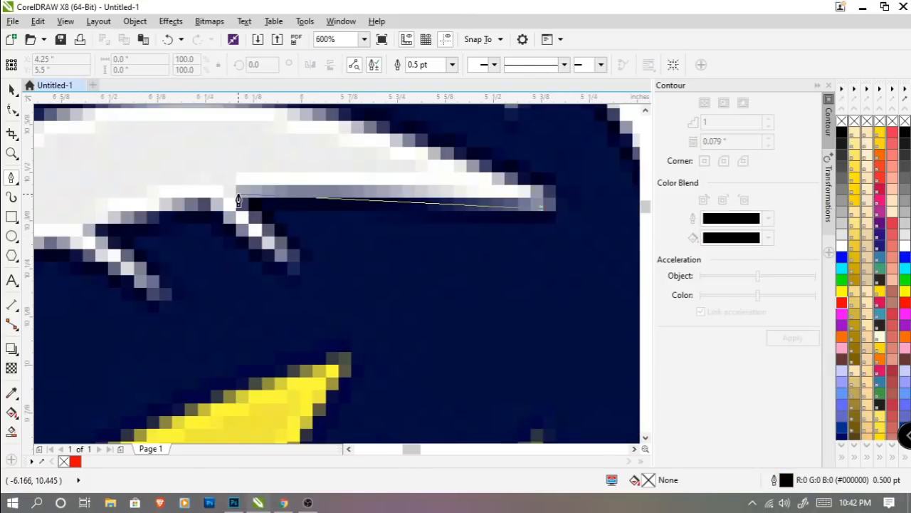
click(240, 194)
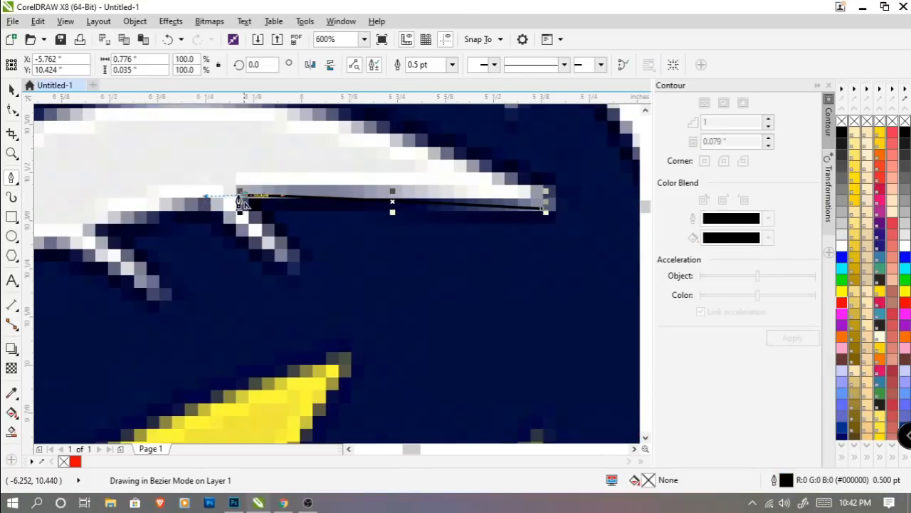
click(298, 269)
click(215, 204)
Step: Continue the left frond's upper edge outward with corner points around its second and third notches
drag(147, 235, 294, 203)
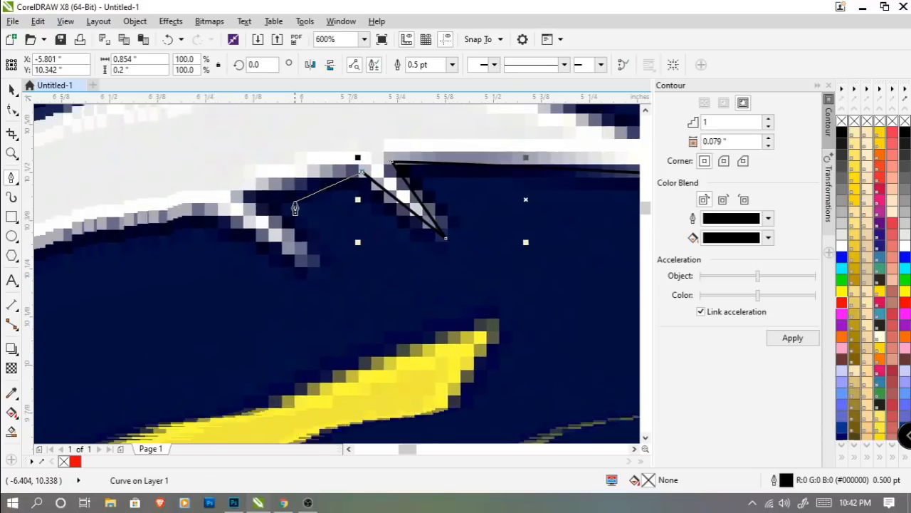
click(247, 193)
click(323, 267)
click(206, 205)
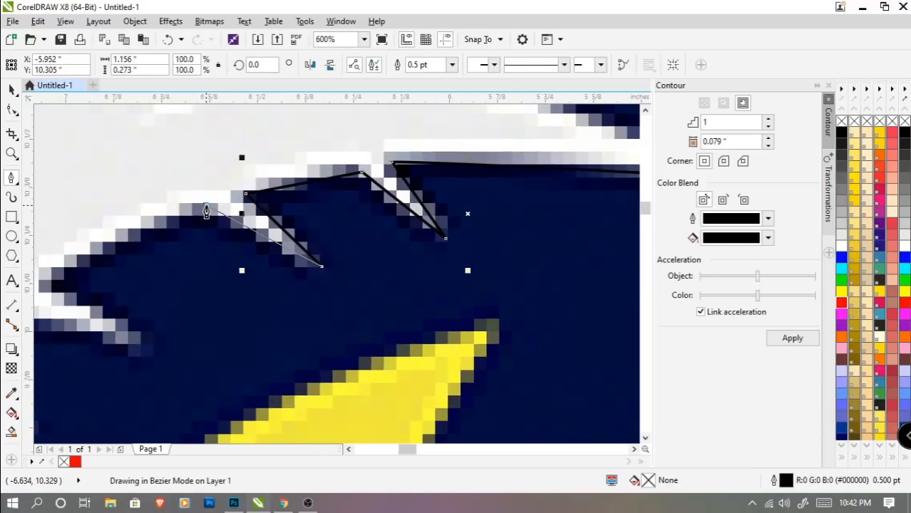
drag(151, 247, 338, 172)
click(236, 206)
click(336, 273)
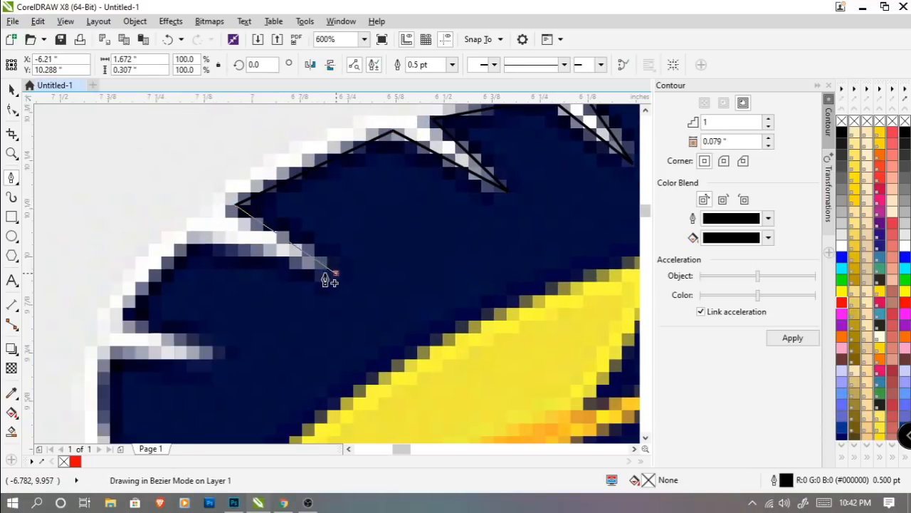
click(198, 240)
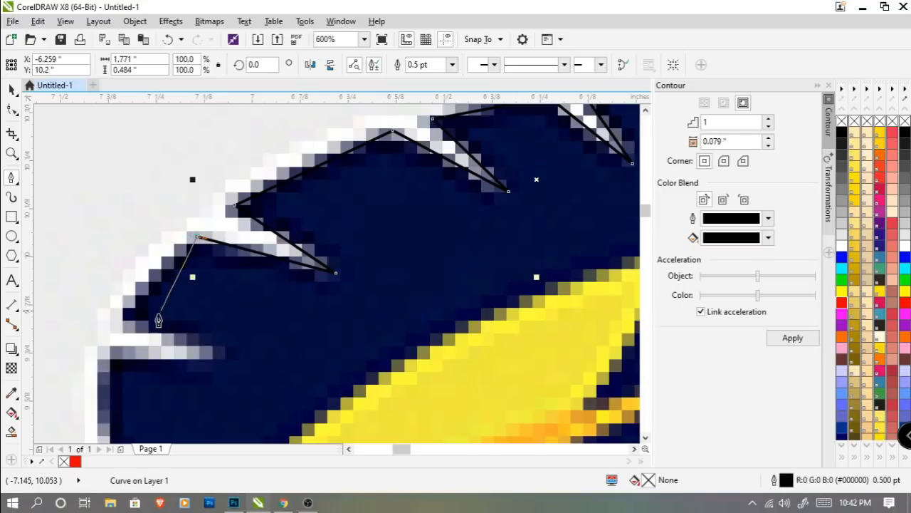
Step: Trace the left frond's outermost notch and its outer edge down to a corner at the pointed tip
drag(158, 320, 222, 202)
click(189, 203)
click(291, 235)
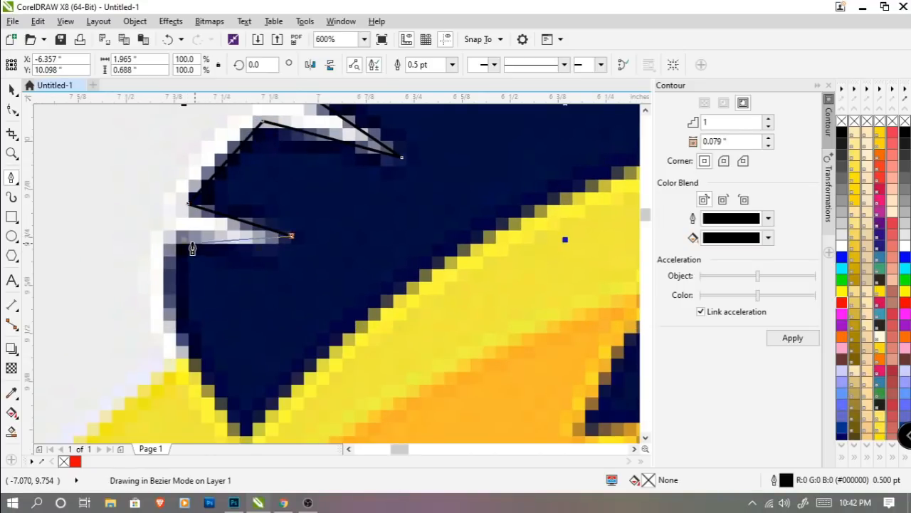
click(174, 240)
drag(186, 342, 159, 214)
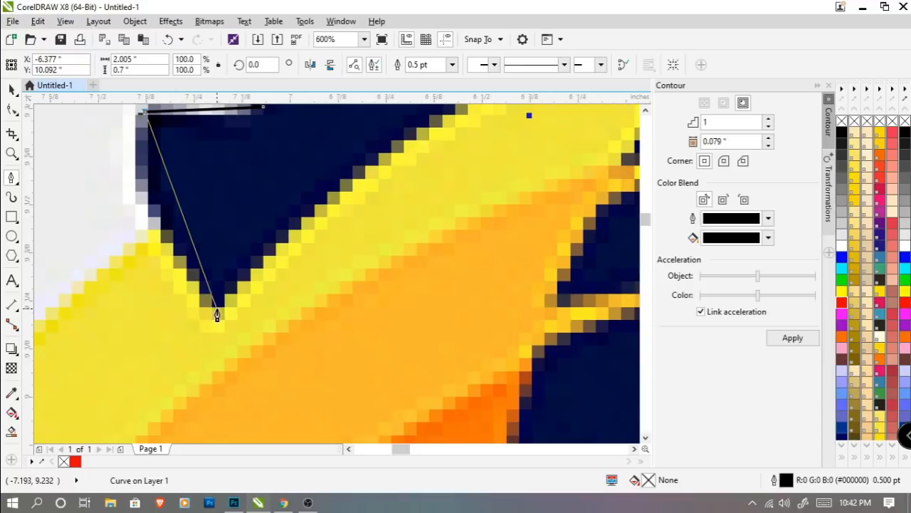
drag(217, 310, 294, 381)
alt+click(218, 311)
Step: Trace the curved underside of the left frond from its tip back to the peak of the yellow gap
scroll(257, 290, down, 2)
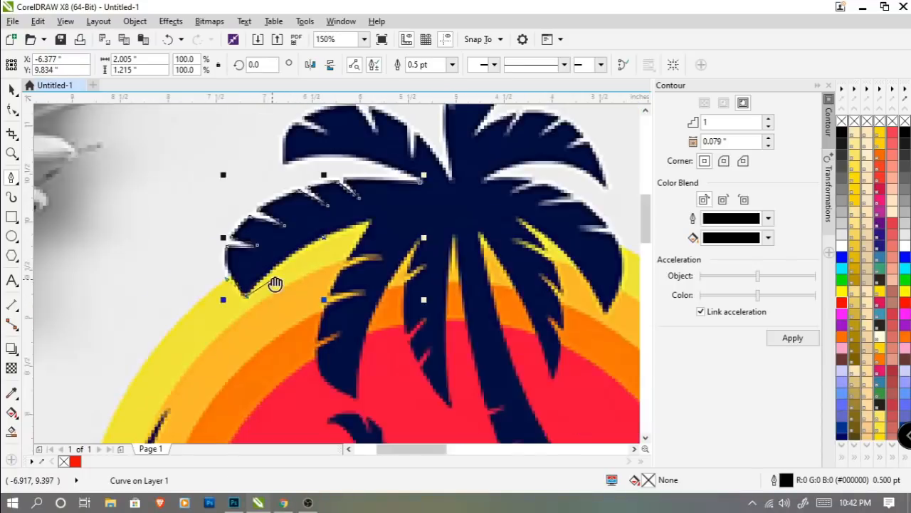
drag(275, 284, 165, 312)
scroll(223, 270, up, 1)
drag(224, 271, 280, 240)
drag(359, 194, 498, 167)
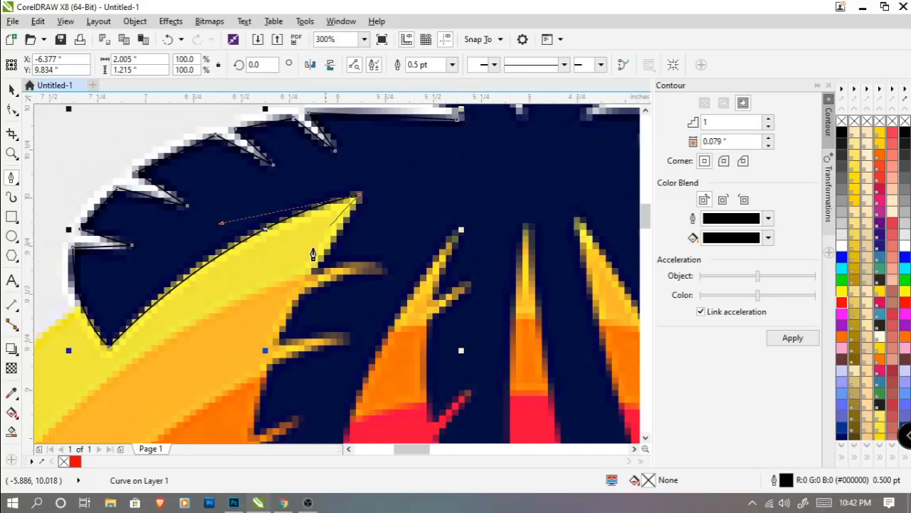
Step: Trace the outer edge of the next lower frond around its first notch and down to the second notch
scroll(314, 252, up, 1)
click(316, 287)
drag(395, 274, 360, 205)
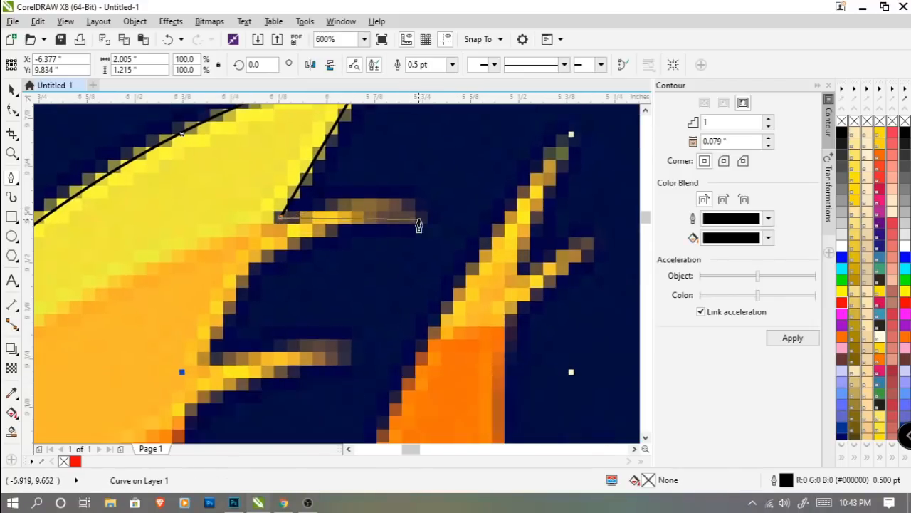
drag(427, 220, 463, 270)
alt+click(427, 219)
drag(357, 260, 396, 178)
drag(239, 278, 204, 426)
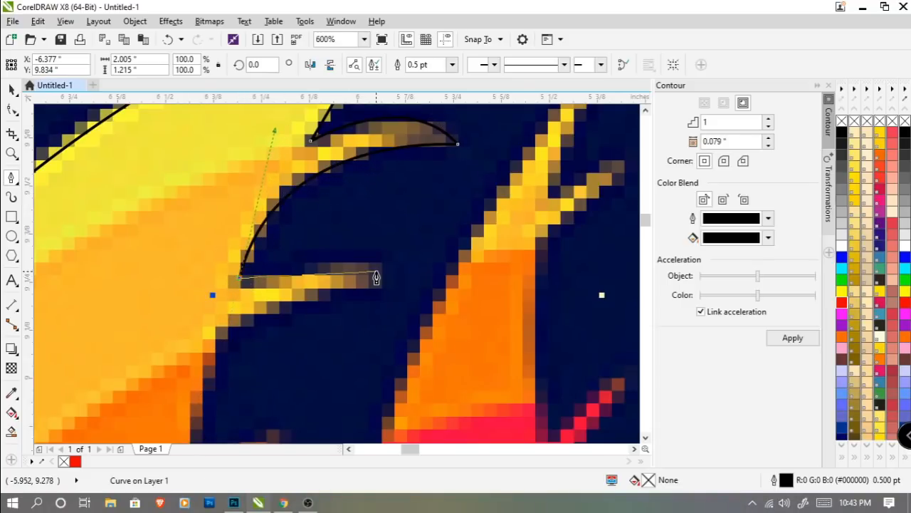
Step: Trace the lower-left frond's outer edge from the second notch's inner point down to and into the third notch
drag(376, 278, 417, 309)
drag(312, 334, 348, 202)
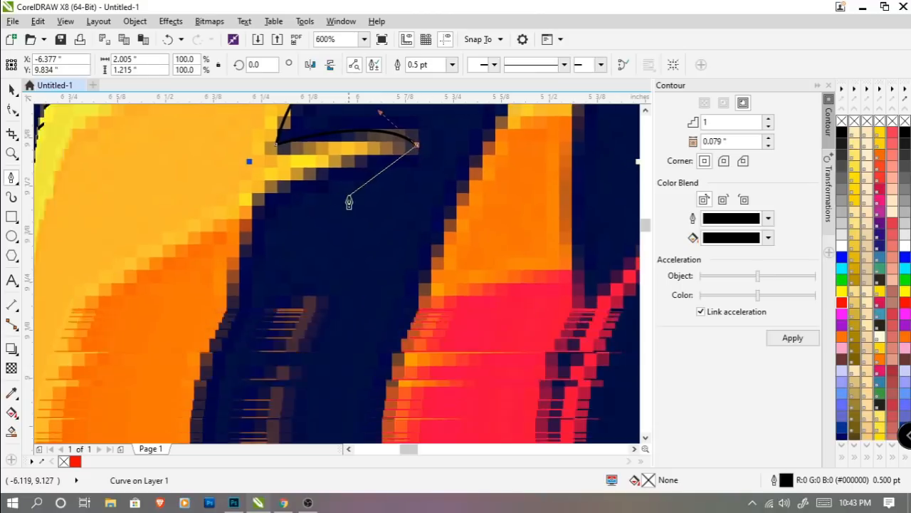
scroll(242, 281, down, 2)
drag(235, 307, 235, 398)
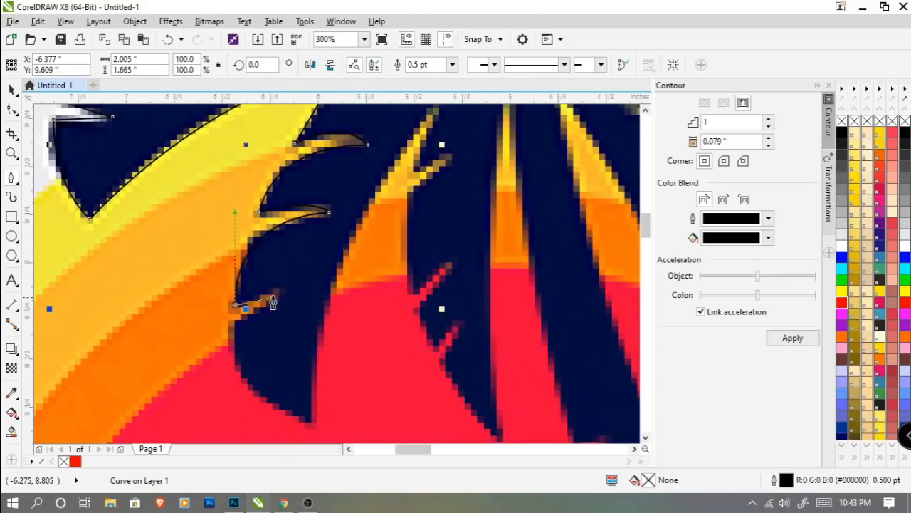
click(278, 294)
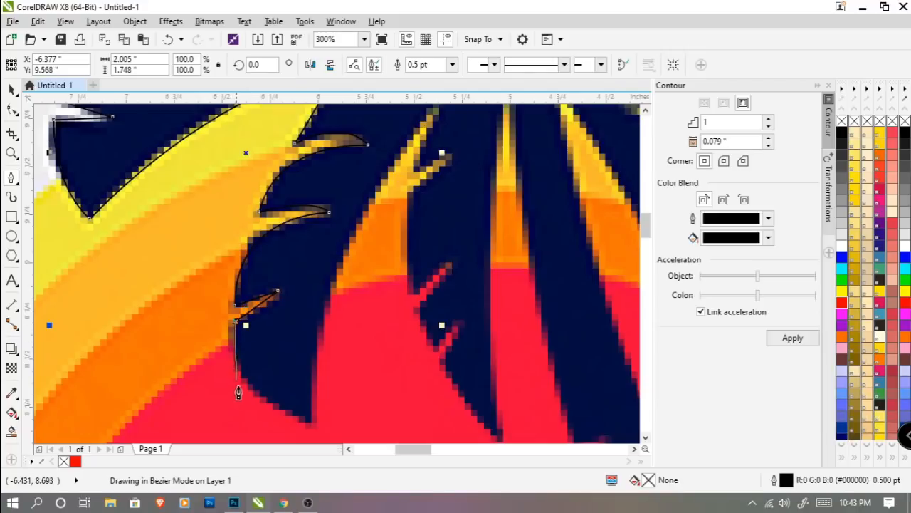
Step: Trace the lower-left frond's rounded end to its pointed tip and set the curve's outline color to red (#FF0000)
scroll(309, 363, down, 2)
drag(309, 356, 399, 388)
scroll(334, 242, down, 1)
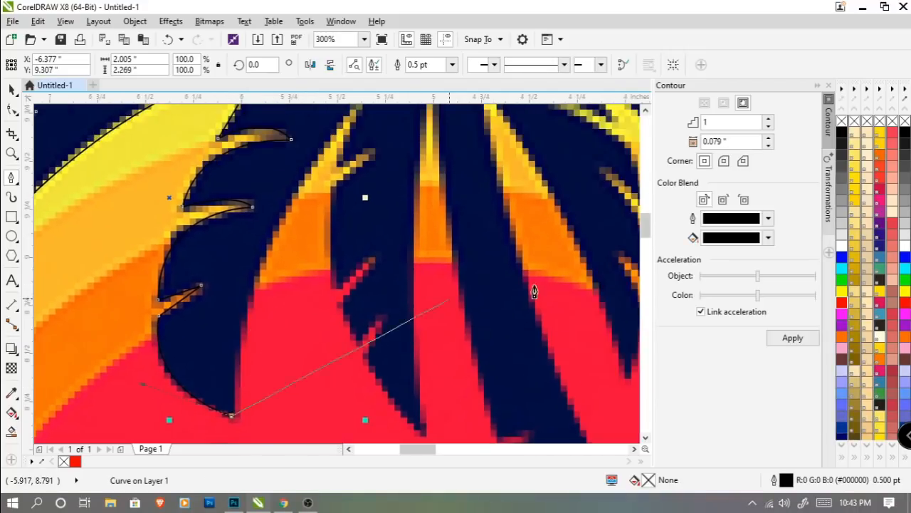
right_click(842, 303)
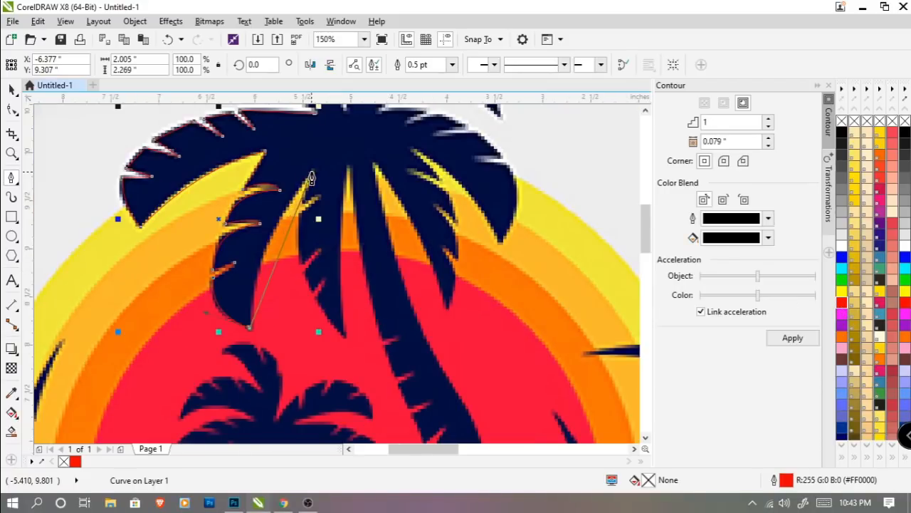
Step: Trace the lower-left frond's inner edge up to the yellow gap's peak and around the middle frond's first notch
scroll(371, 110, up, 1)
drag(314, 205, 376, 133)
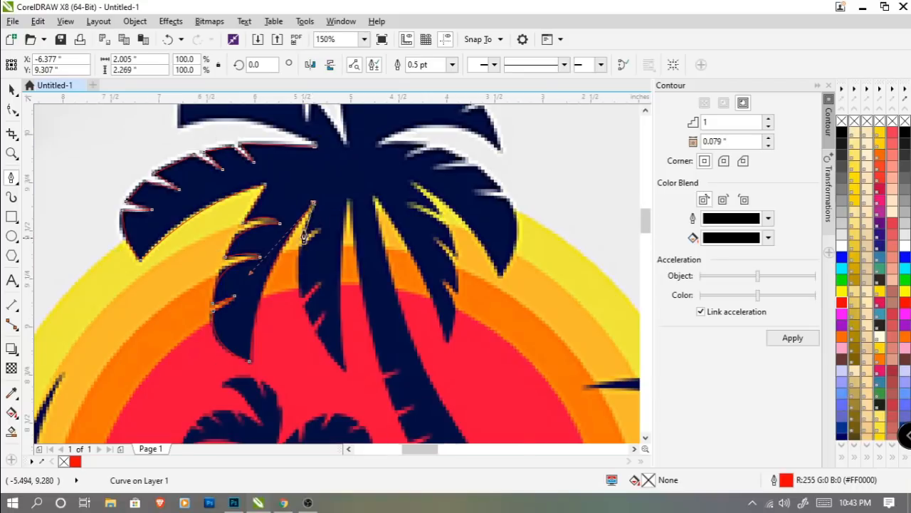
scroll(324, 214, up, 1)
drag(334, 225, 340, 266)
scroll(285, 212, down, 2)
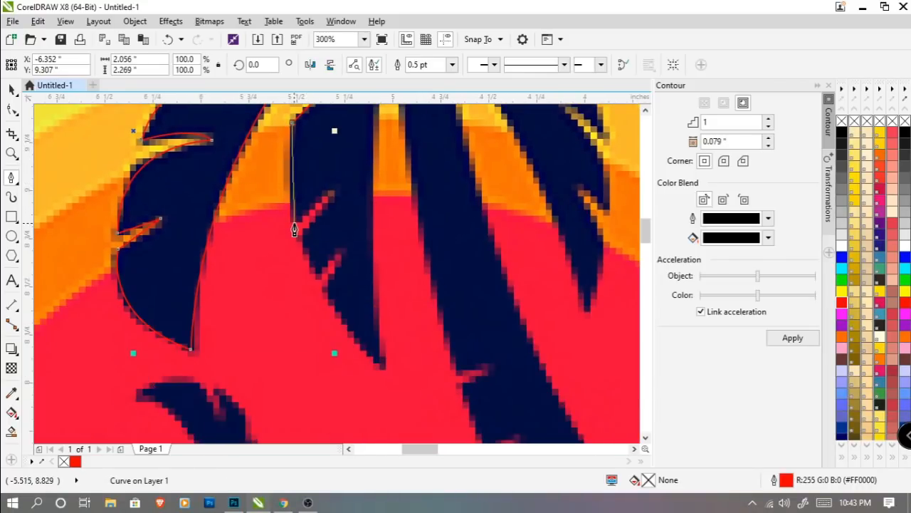
Step: Trace the middle frond's left edge with corner points around its second and third notches
mouse_move(294, 230)
mouse_down()
mouse_move(301, 249)
mouse_move(295, 228)
mouse_up()
click(332, 190)
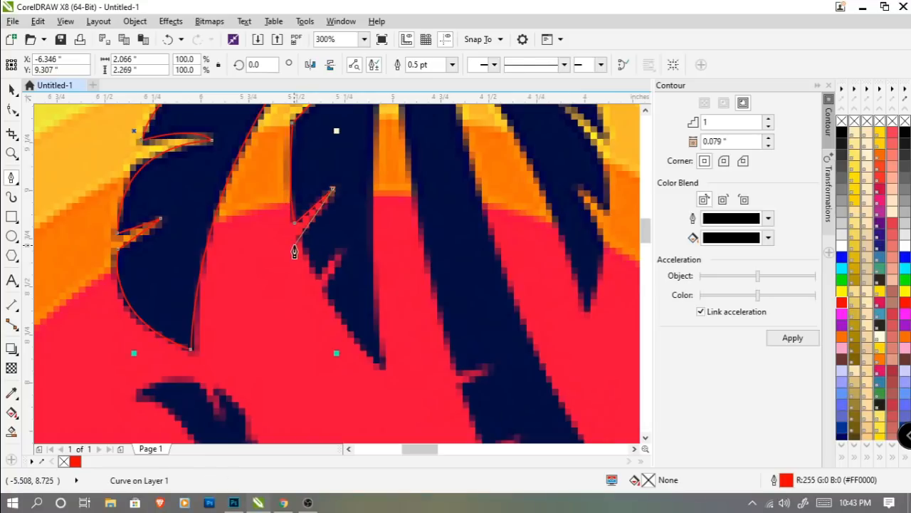
click(299, 238)
mouse_move(320, 280)
mouse_down()
mouse_move(329, 302)
mouse_move(324, 288)
mouse_up()
click(317, 280)
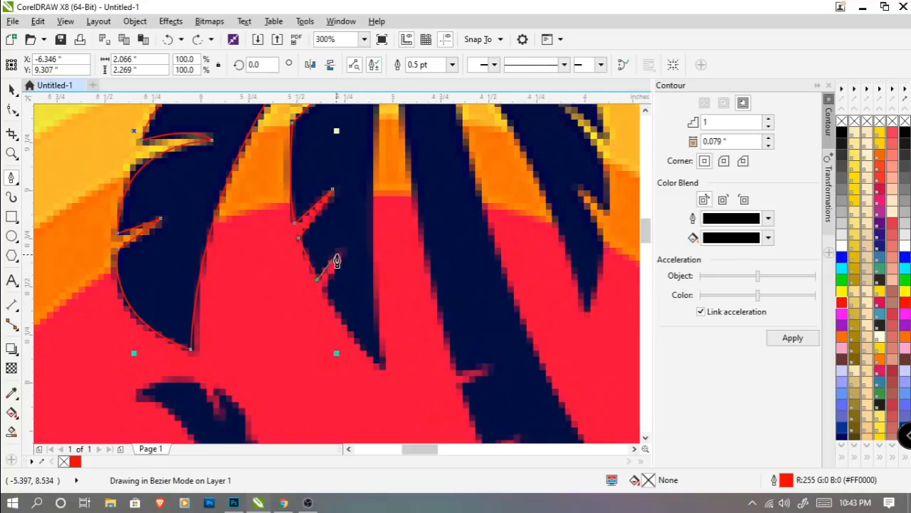
click(339, 252)
click(324, 291)
Step: Trace the middle frond's pointed tip and its right edge up to a corner at the narrow gap's peak beside the trunk
drag(338, 329, 308, 280)
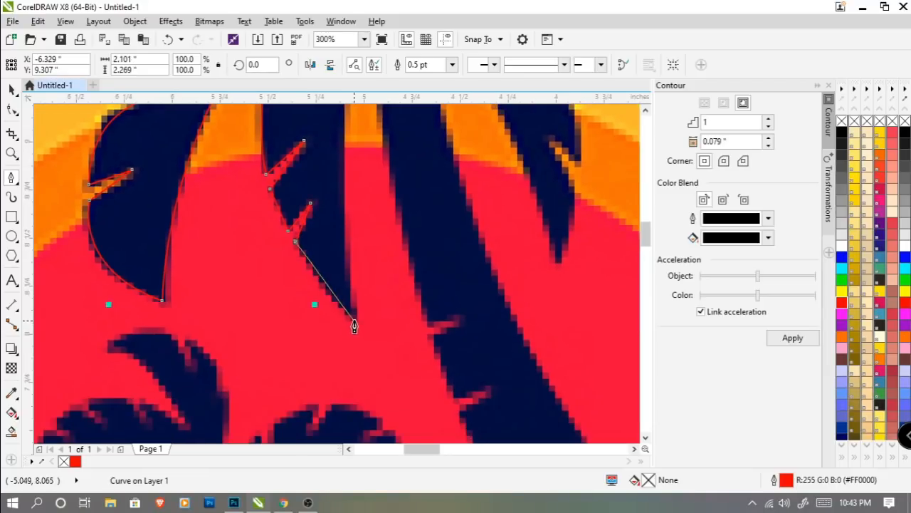
mouse_move(352, 320)
mouse_down()
mouse_move(389, 342)
mouse_move(356, 321)
mouse_up()
scroll(346, 231, down, 3)
scroll(346, 231, up, 4)
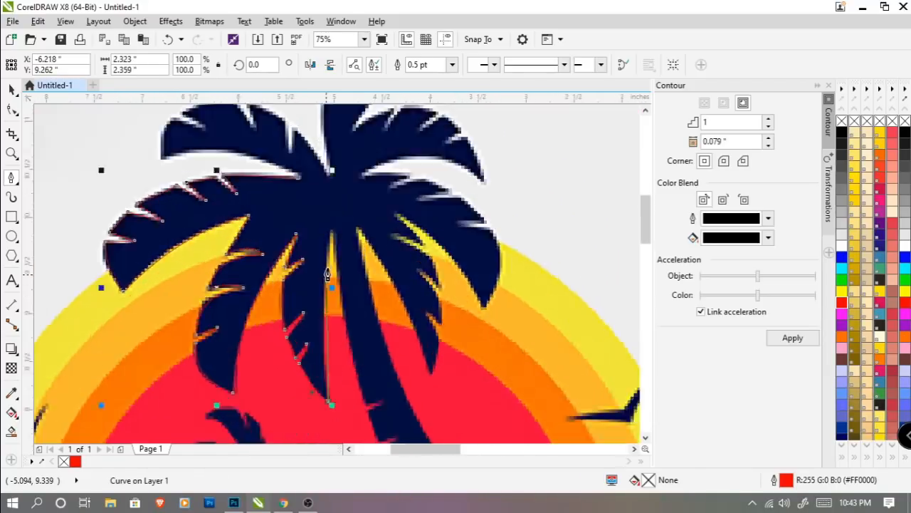
drag(334, 207, 352, 155)
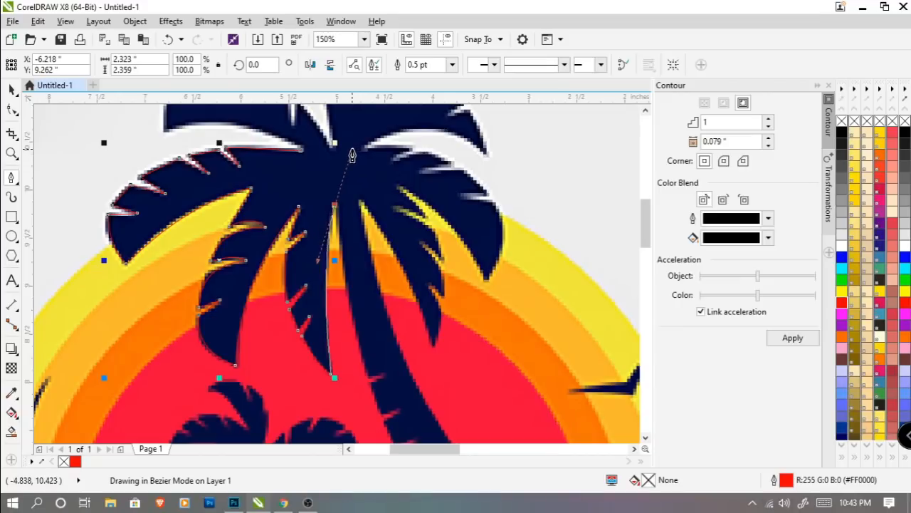
alt+click(334, 205)
Step: Trace the trunk's left edge down from the gap's peak and around its first two notches
drag(344, 296, 314, 150)
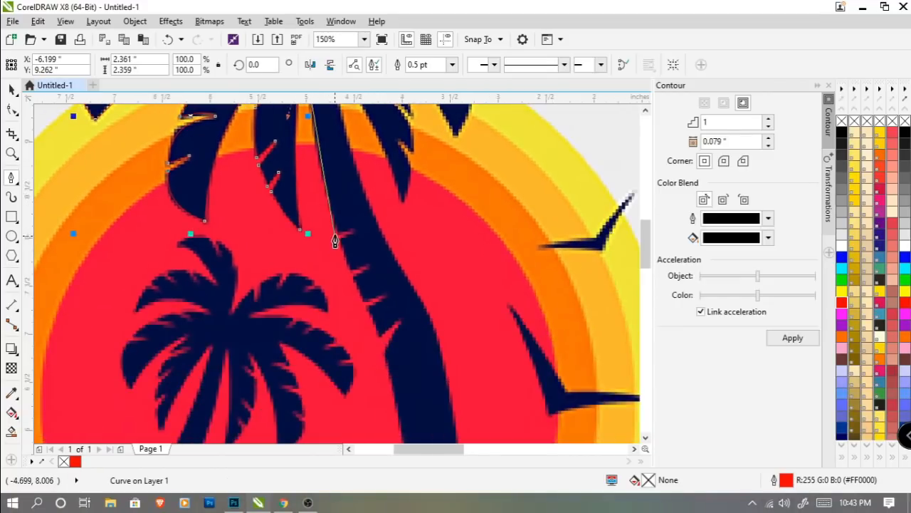
click(336, 232)
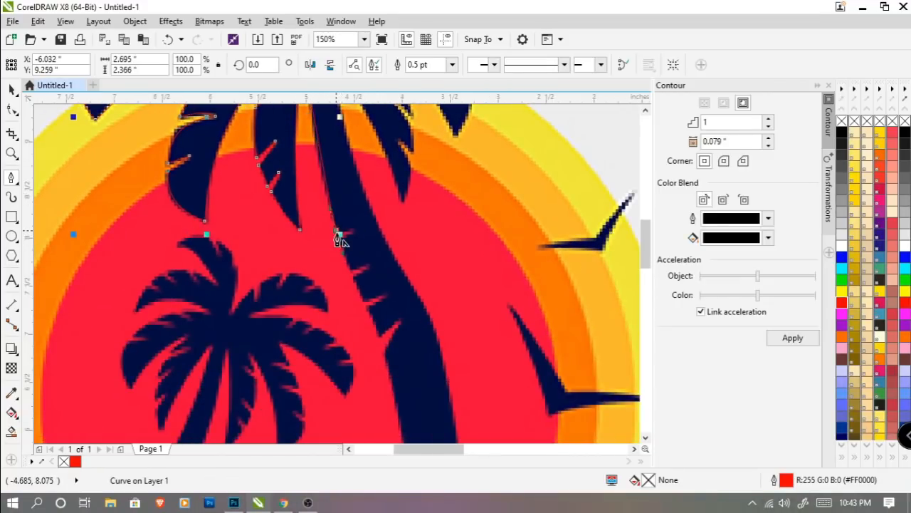
scroll(345, 237, up, 2)
drag(362, 228, 362, 223)
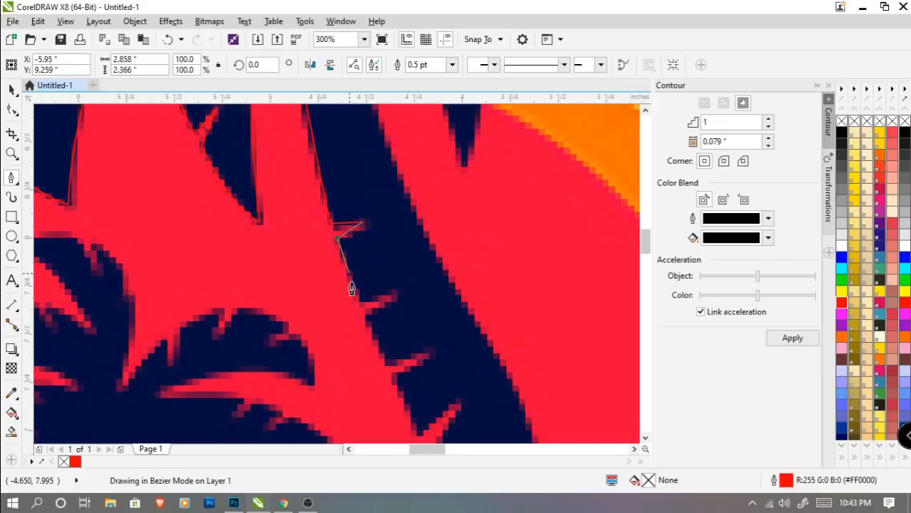
drag(359, 302, 395, 300)
click(396, 292)
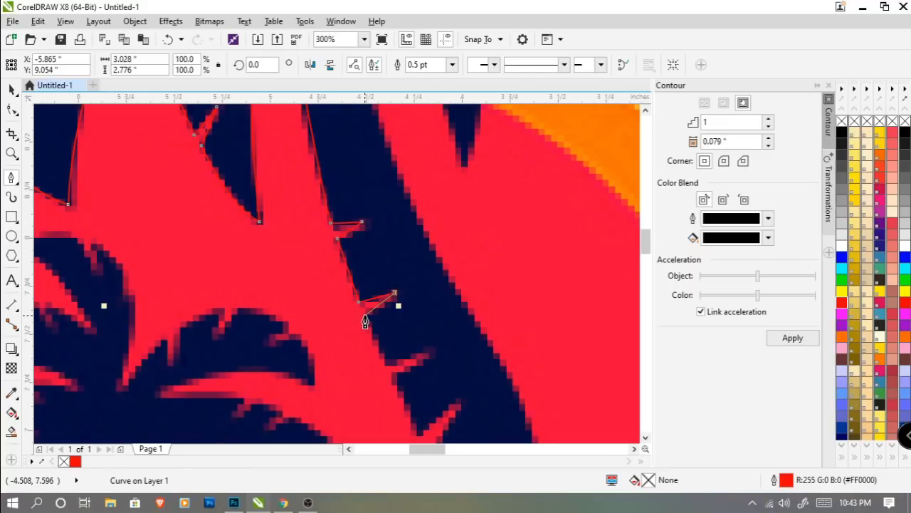
click(366, 314)
Step: Continue the trunk's left edge with corner points around its third and fourth notches
drag(376, 353, 346, 250)
click(356, 261)
click(394, 250)
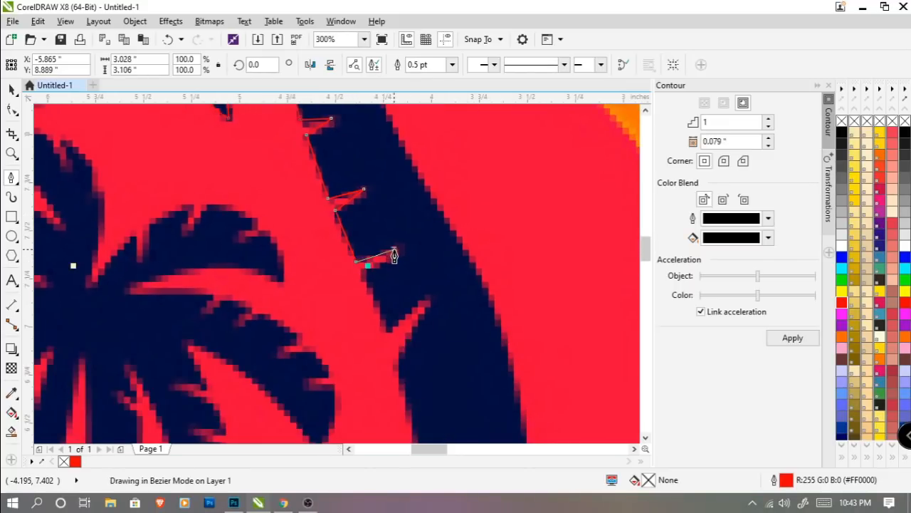
click(364, 272)
click(388, 331)
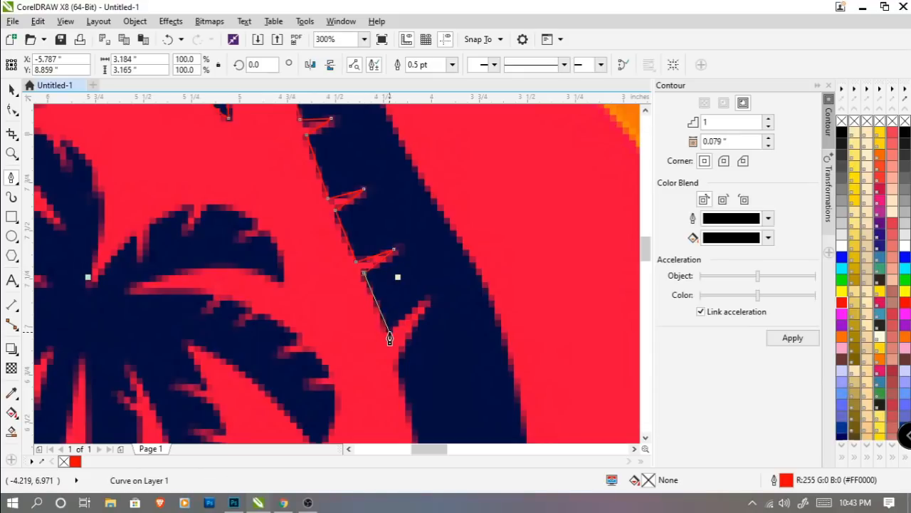
click(425, 294)
Step: Trace the trunk's lower left edge down into the navy band and across the trunk's base
scroll(396, 280, down, 2)
scroll(399, 278, down, 2)
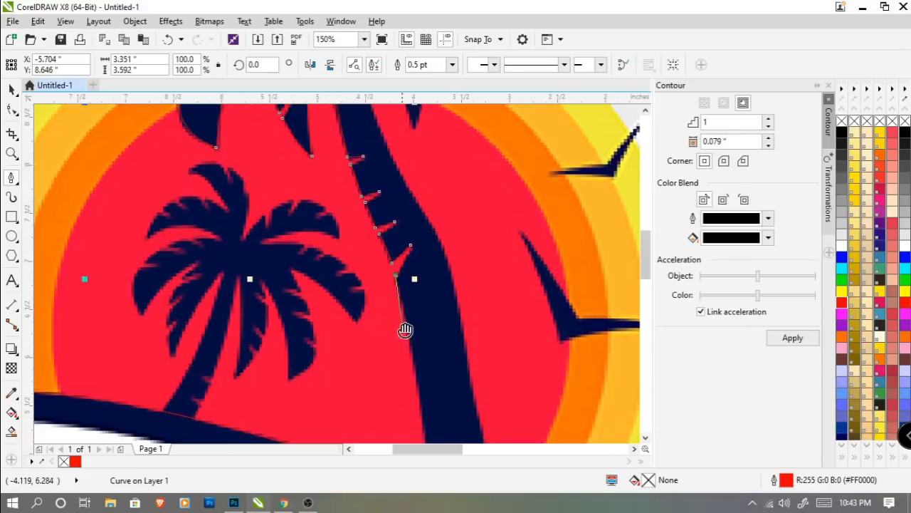
scroll(405, 328, down, 2)
click(399, 280)
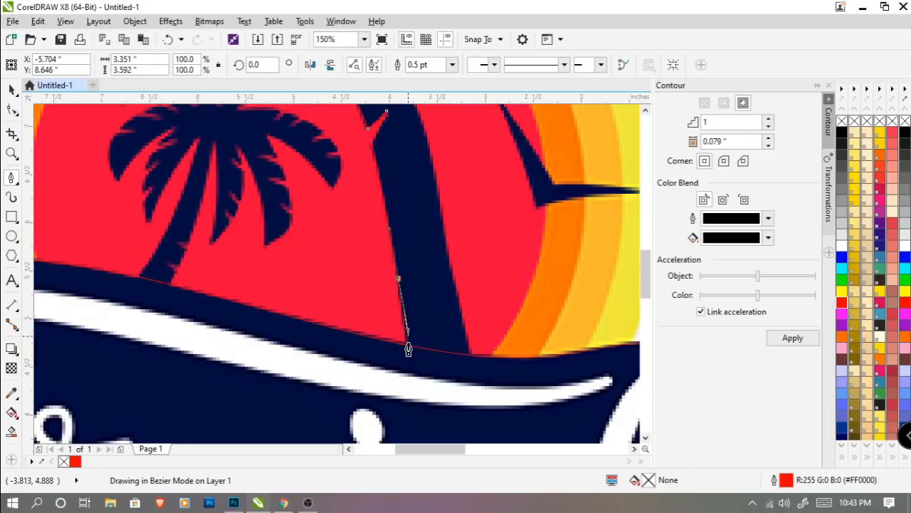
click(408, 350)
click(474, 365)
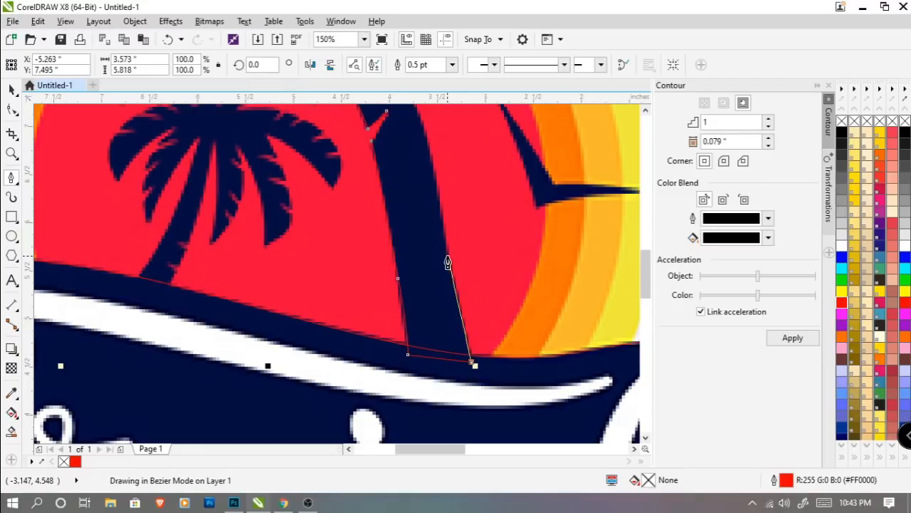
Step: Trace the trunk's right edge from the base up to the peak of the gap beside the lower-right frond
click(437, 186)
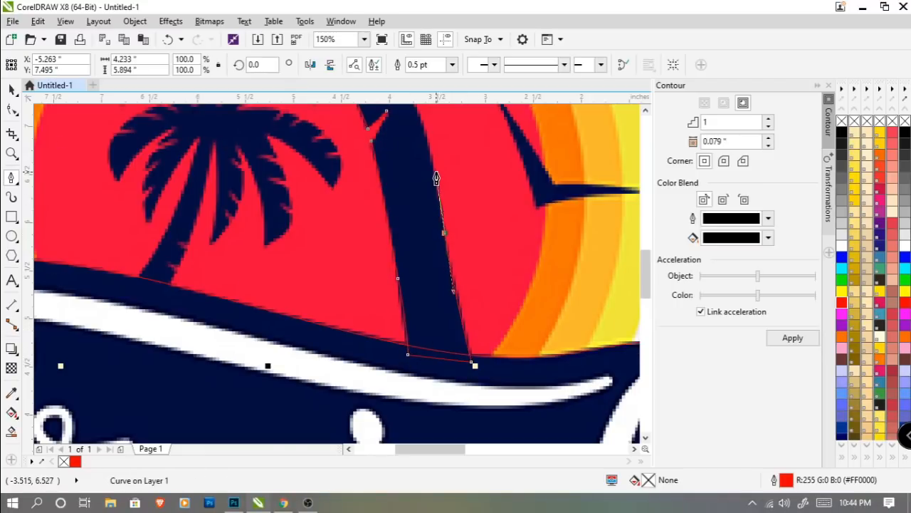
scroll(437, 181, up, 3)
mouse_move(416, 285)
mouse_down()
mouse_move(368, 208)
mouse_move(342, 186)
mouse_move(339, 129)
mouse_up()
scroll(363, 210, down, 1)
scroll(345, 213, down, 1)
scroll(345, 214, up, 2)
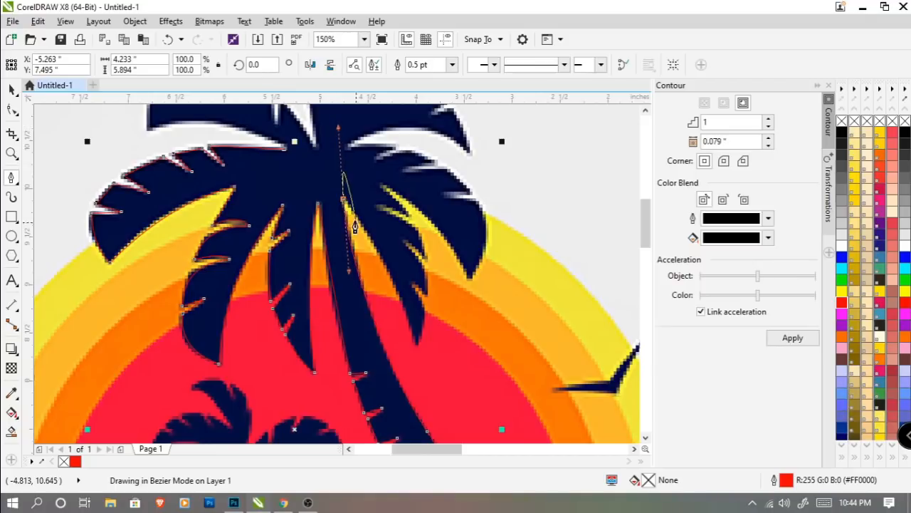
Step: Trace the lower-right frond's inner edge down to its pointed tip and back up its outer edge past the first notch
click(416, 345)
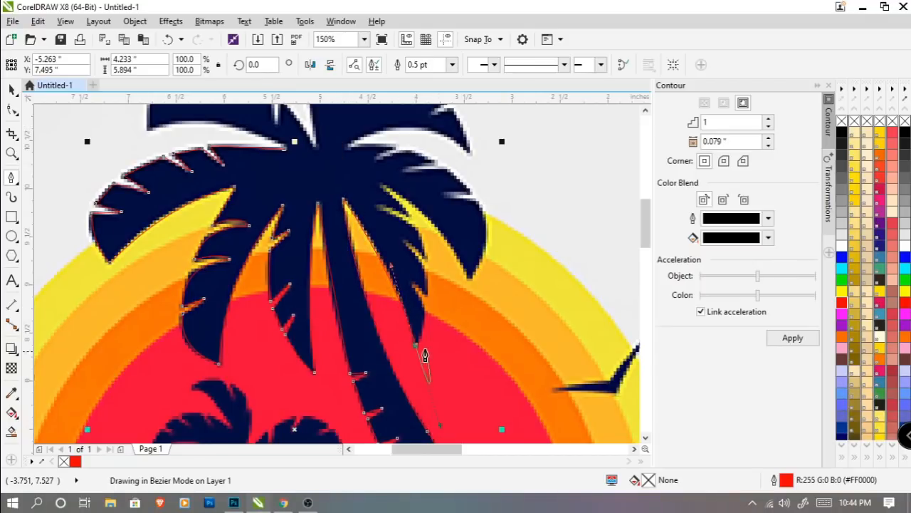
drag(425, 355, 418, 350)
scroll(431, 296, up, 2)
mouse_move(394, 275)
mouse_down()
mouse_move(369, 212)
mouse_move(342, 206)
mouse_move(406, 259)
mouse_move(350, 220)
mouse_up()
click(425, 294)
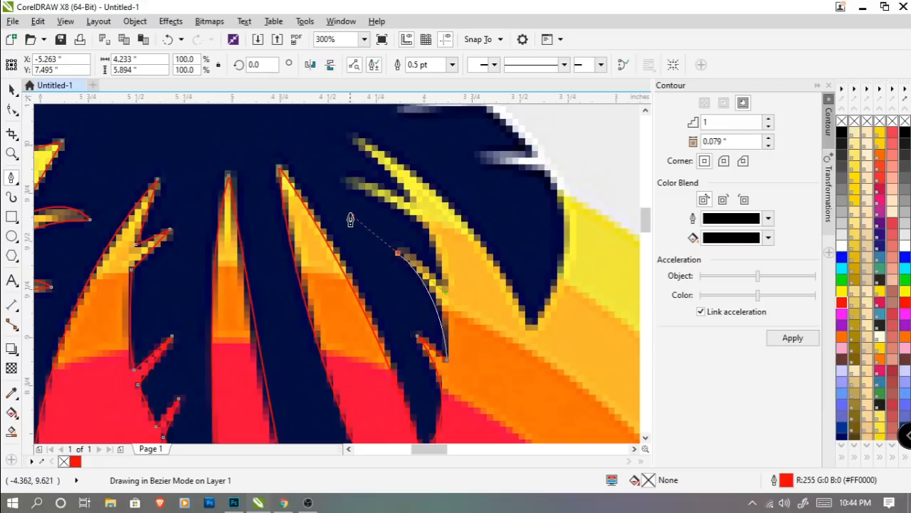
Step: Trace the lower-right frond's outer edge around its second notch and up through the thin yellow notch above
drag(459, 307, 459, 308)
alt+click(445, 288)
drag(430, 236, 450, 295)
drag(407, 262, 385, 252)
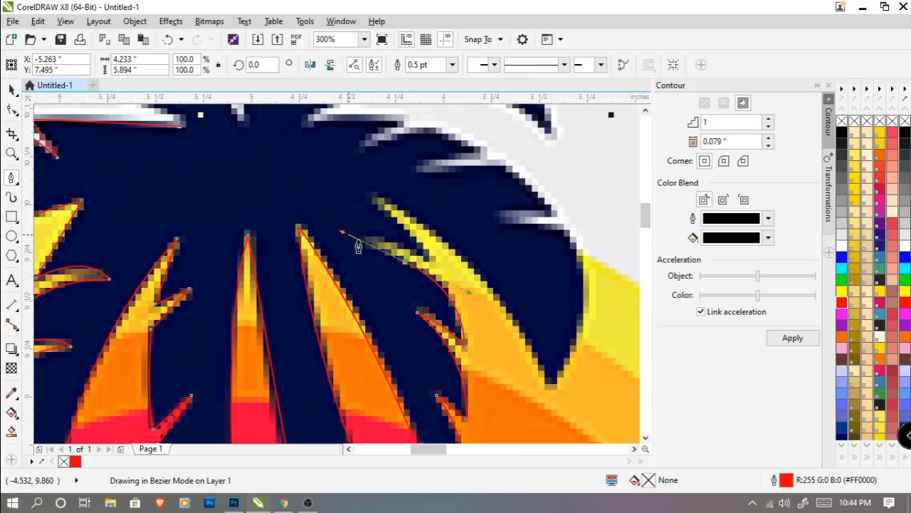
mouse_move(365, 246)
mouse_down()
mouse_move(433, 260)
mouse_move(442, 279)
mouse_move(461, 286)
mouse_up()
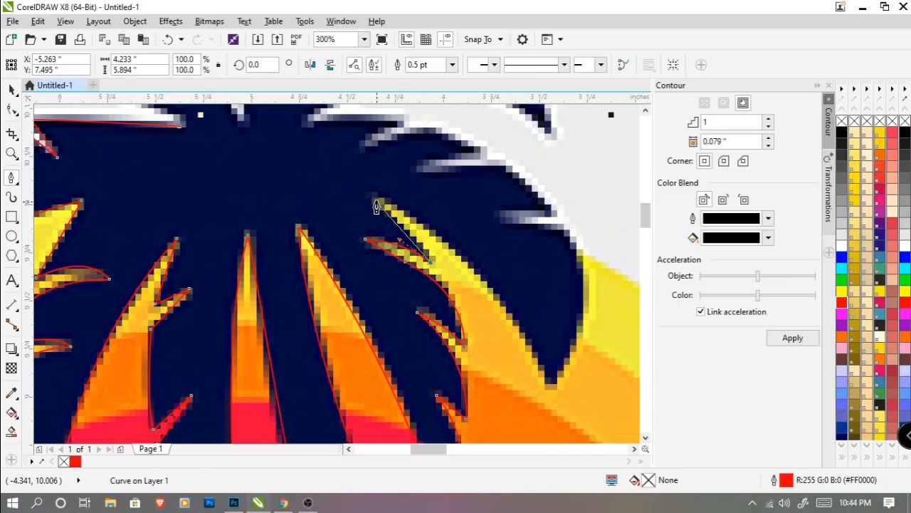
Step: Trace the peak of the right yellow gap and the right frond's curved underside down to its pointed tip
click(377, 207)
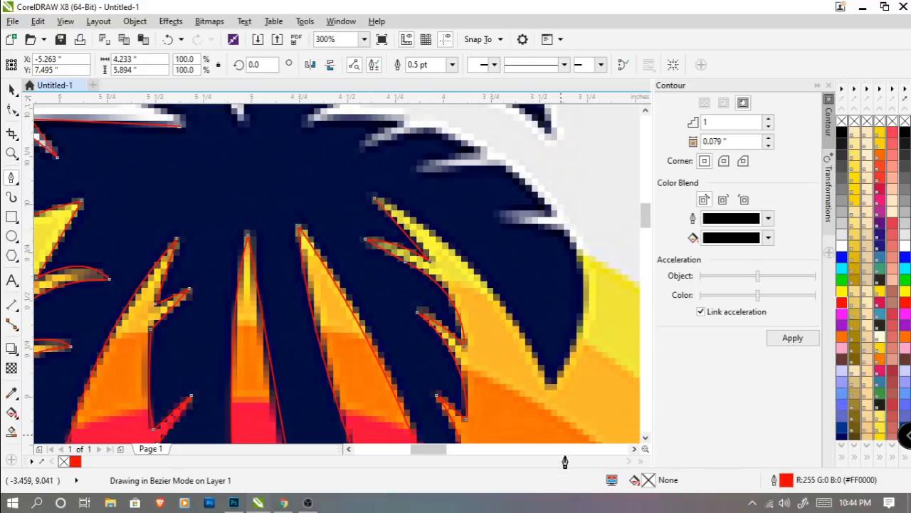
drag(565, 461, 593, 396)
alt+click(547, 269)
drag(549, 270, 442, 435)
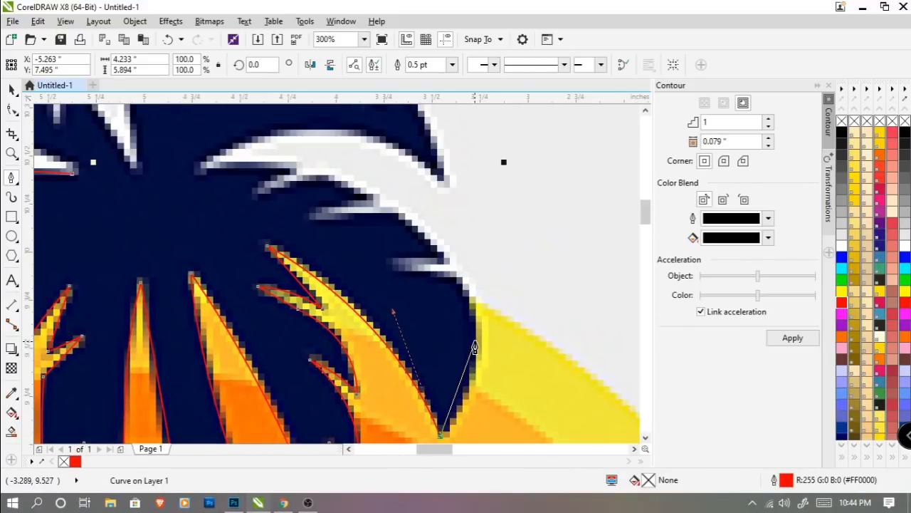
Step: Trace the right frond's outer edge up from its tip and around its first white notch
scroll(468, 303, down, 2)
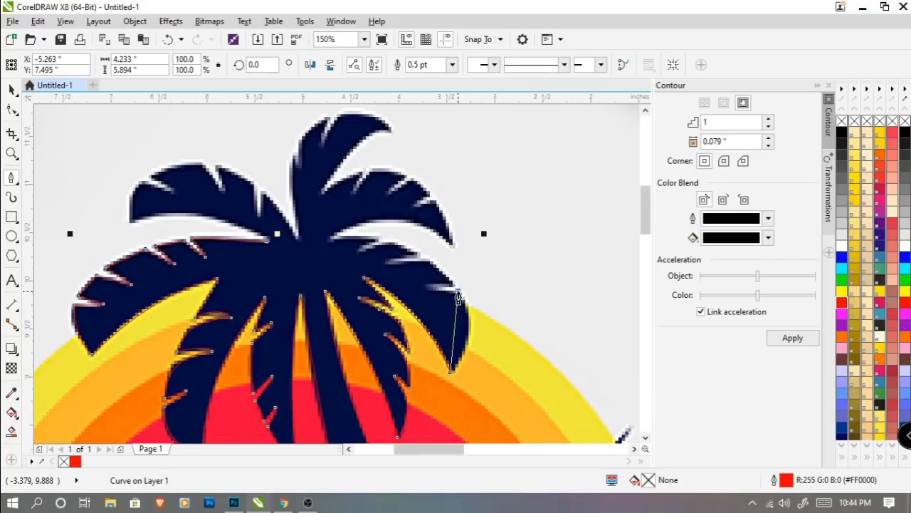
drag(458, 293, 429, 241)
scroll(460, 299, up, 2)
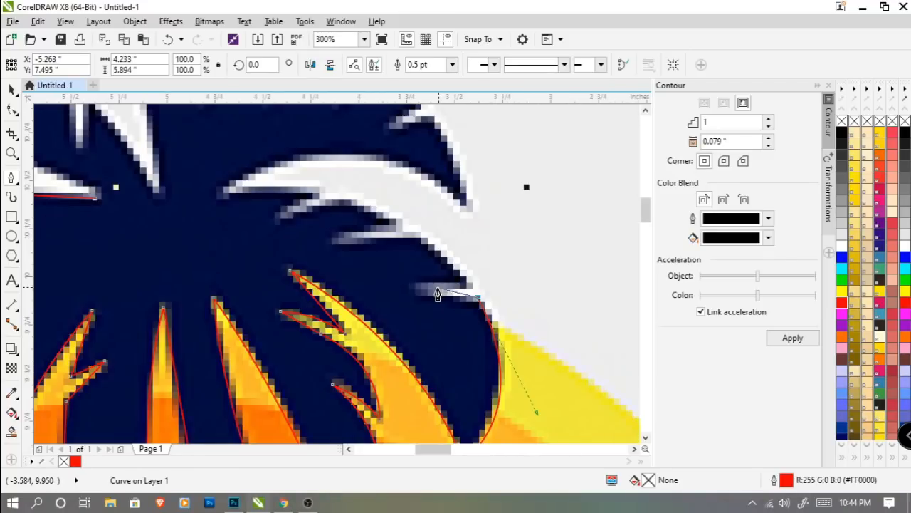
click(420, 291)
click(467, 286)
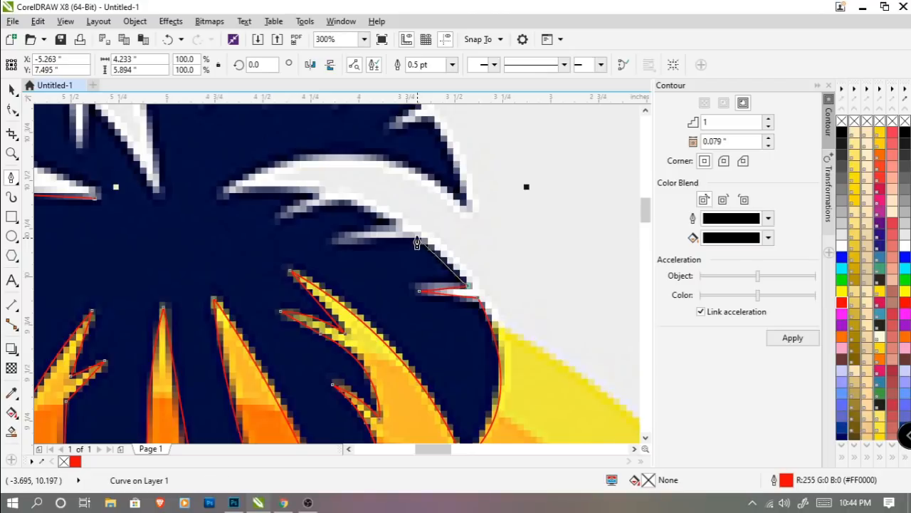
Step: Trace the right frond's upper edge around its next two notches and back to the white gap's inner point
mouse_move(417, 235)
mouse_down()
mouse_move(394, 224)
mouse_move(416, 237)
mouse_up()
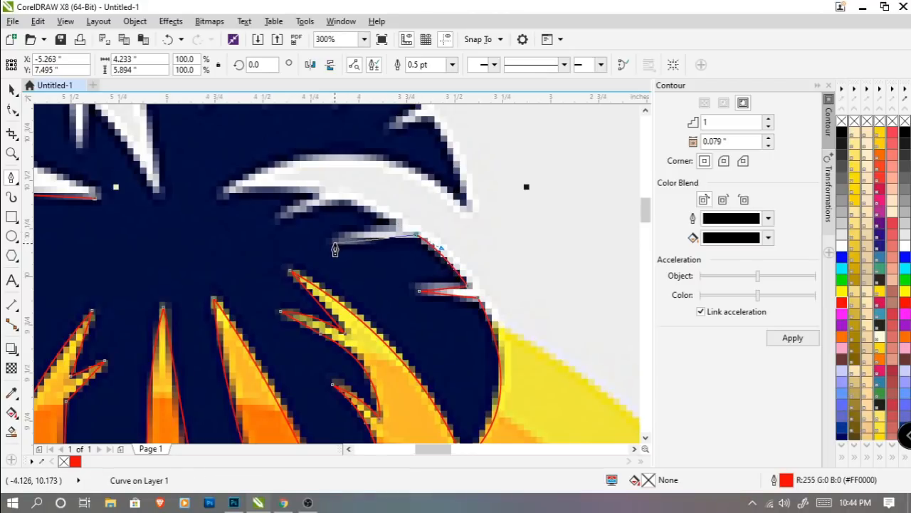
drag(334, 242, 398, 228)
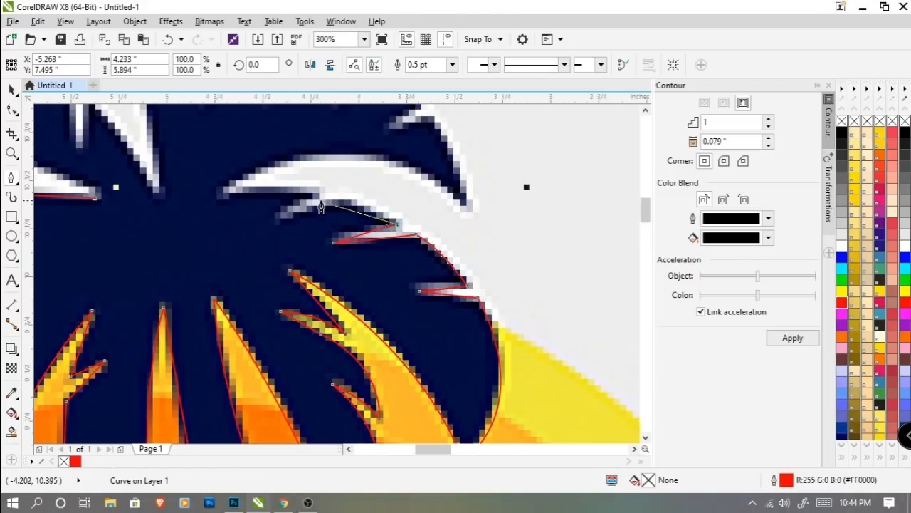
click(343, 200)
click(278, 220)
click(319, 193)
click(216, 195)
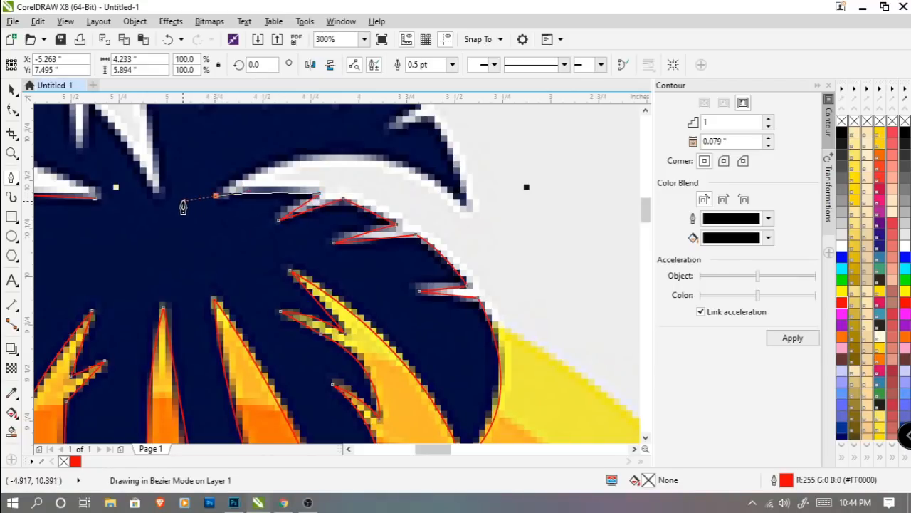
Step: Trace the upper-right frond's curved underside to its pointed tip and back up around its first notch
drag(183, 201, 183, 201)
drag(461, 207, 567, 318)
scroll(463, 204, up, 3)
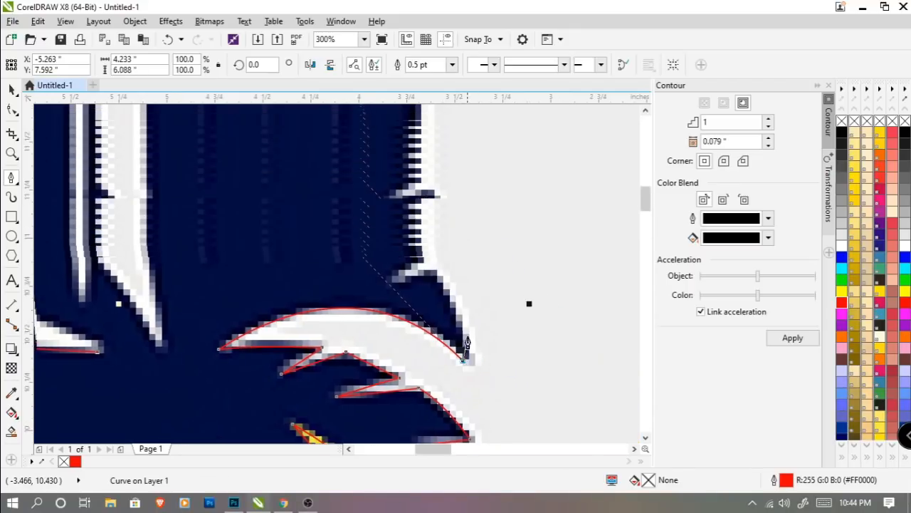
drag(431, 273, 408, 281)
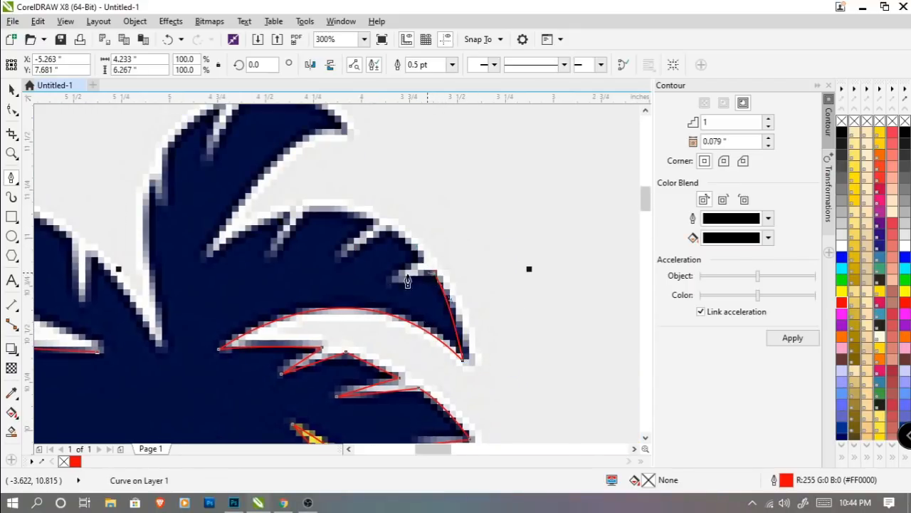
click(392, 281)
click(423, 259)
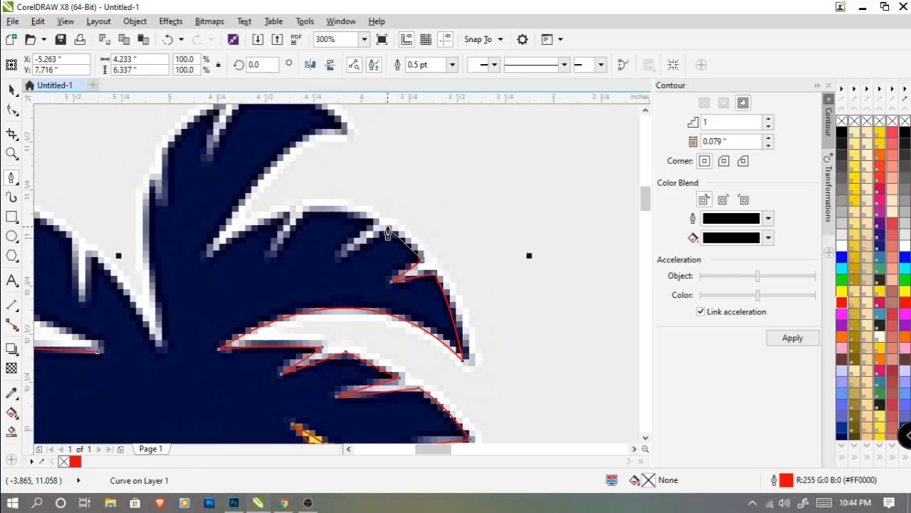
Step: Trace the upper-right frond's top edge around its second notch and down into the third one
click(386, 225)
drag(385, 231, 389, 234)
click(342, 257)
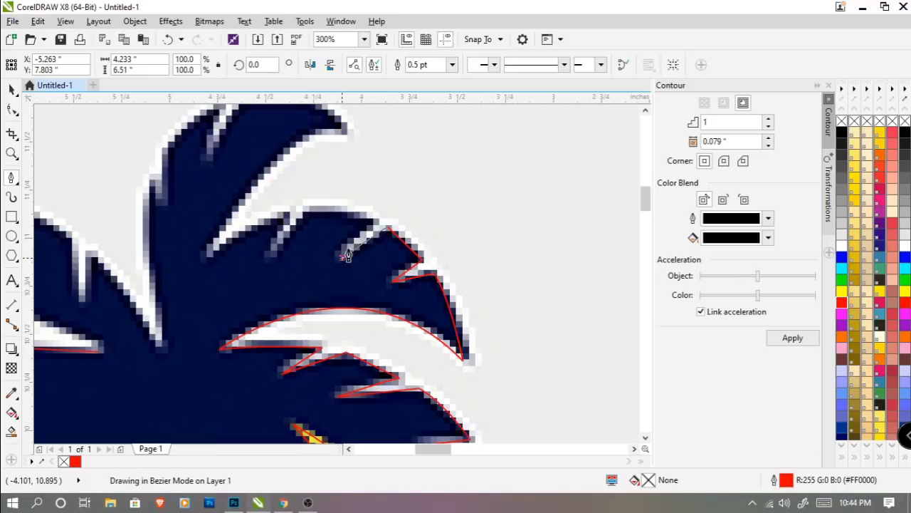
click(372, 222)
drag(308, 213, 304, 221)
click(269, 255)
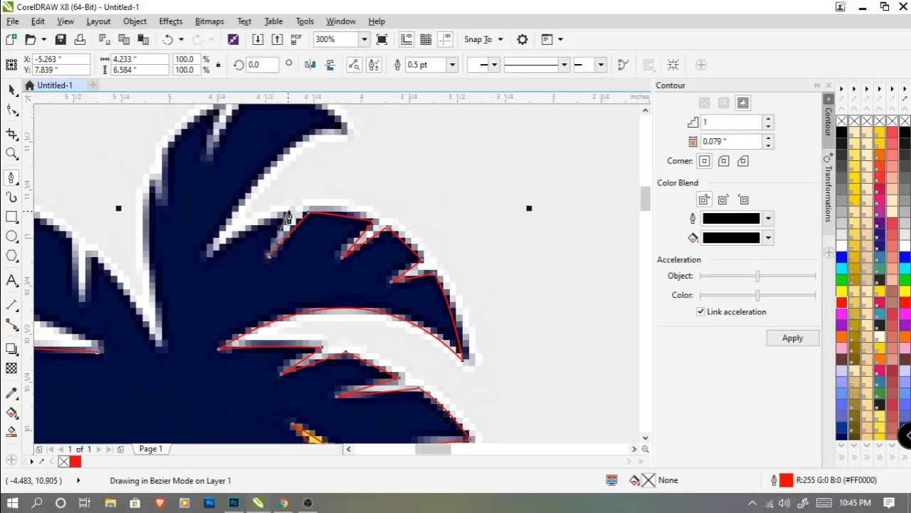
Step: Trace the upper-right frond's edge down to the gap's inner point, followed by the top frond's underside up to its tip
click(290, 214)
mouse_move(210, 255)
mouse_down()
mouse_move(187, 287)
mouse_move(214, 261)
mouse_up()
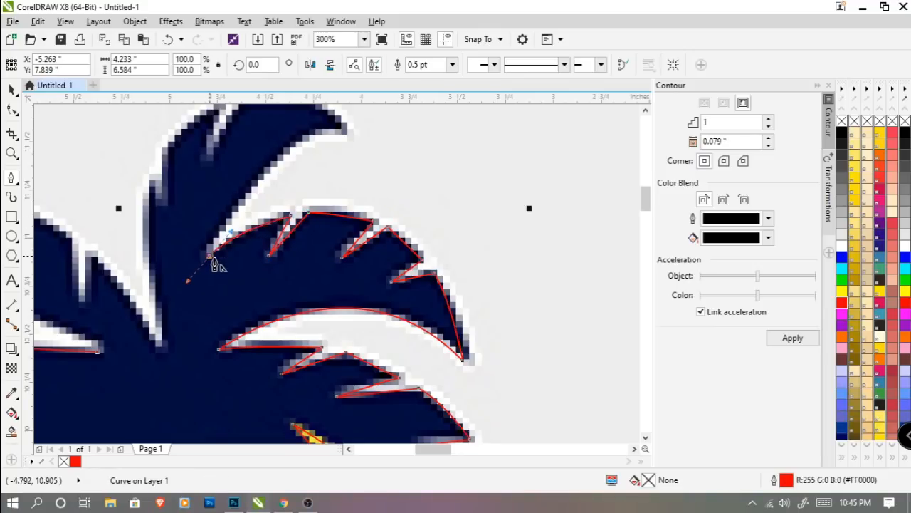
scroll(306, 228, up, 2)
drag(344, 205, 404, 229)
scroll(346, 213, left, 2)
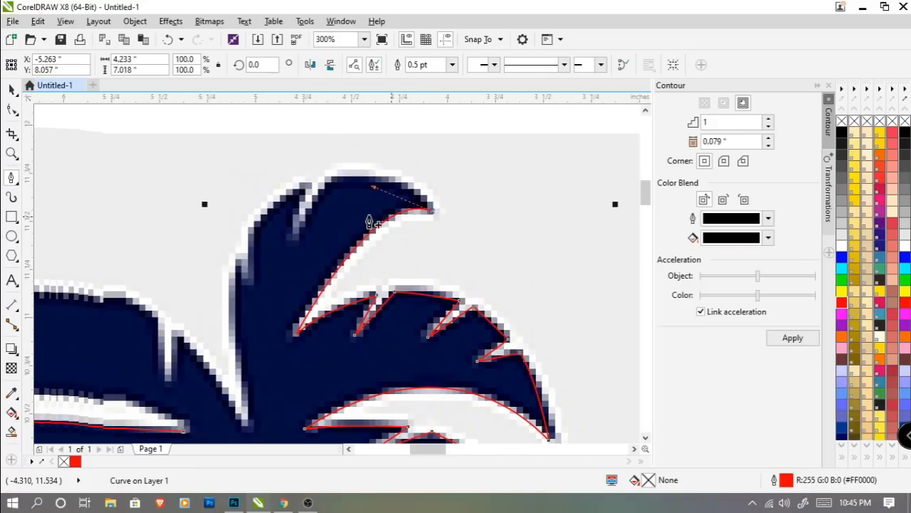
Step: Trace the top frond's outer edge around its two notches and down to the gap beside the upper-left frond
drag(329, 176, 271, 201)
drag(299, 233, 288, 275)
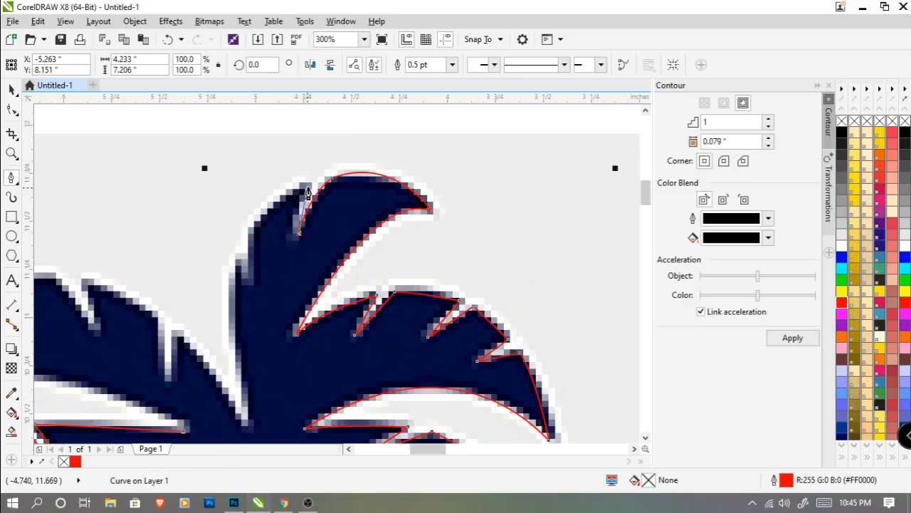
mouse_move(310, 187)
mouse_down()
mouse_move(321, 175)
mouse_move(312, 186)
mouse_up()
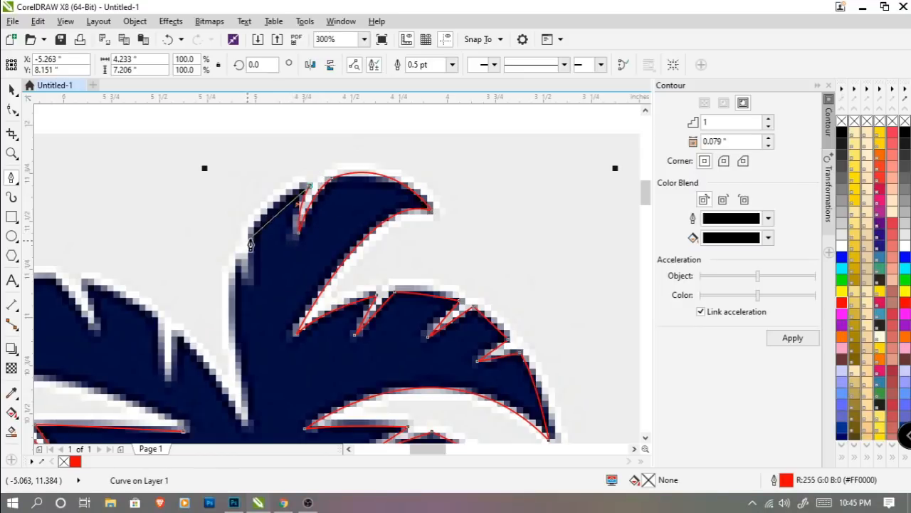
drag(251, 274, 256, 342)
drag(249, 285, 240, 264)
scroll(236, 274, down, 3)
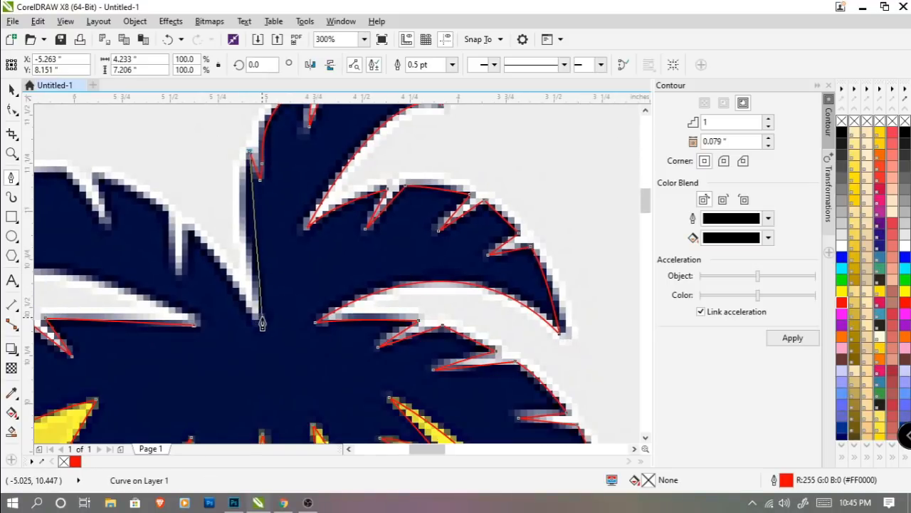
mouse_move(262, 314)
mouse_down()
mouse_move(268, 340)
mouse_move(264, 329)
mouse_up()
scroll(344, 276, left, 3)
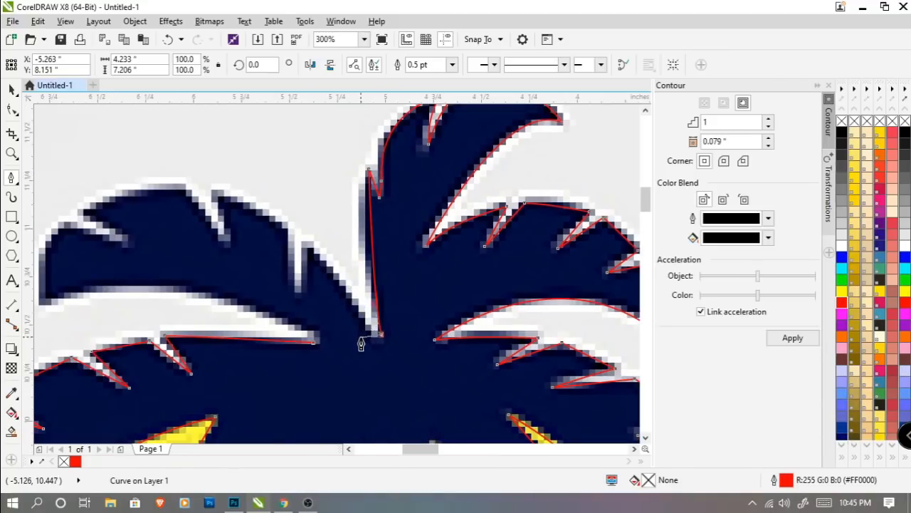
Step: Trace the upper-left frond's top edge from the gap outward around its first two notches
click(373, 337)
drag(307, 242, 272, 220)
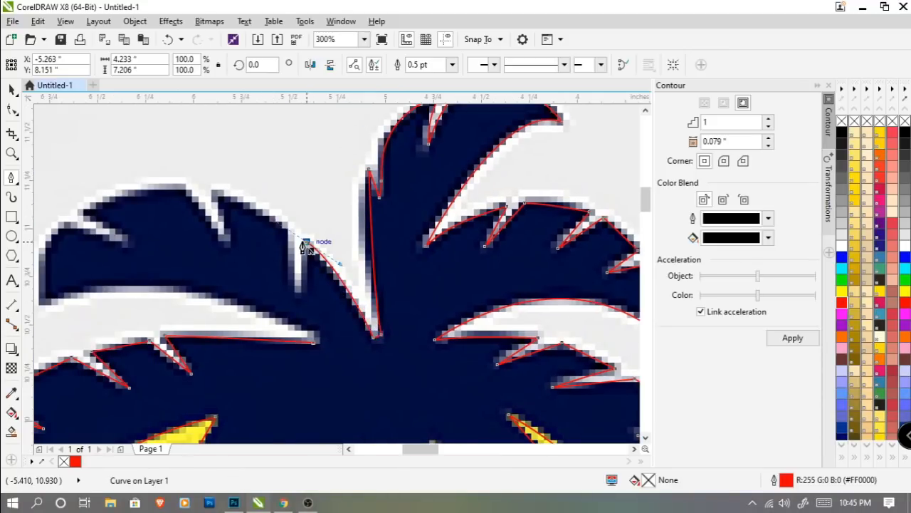
click(300, 294)
click(288, 228)
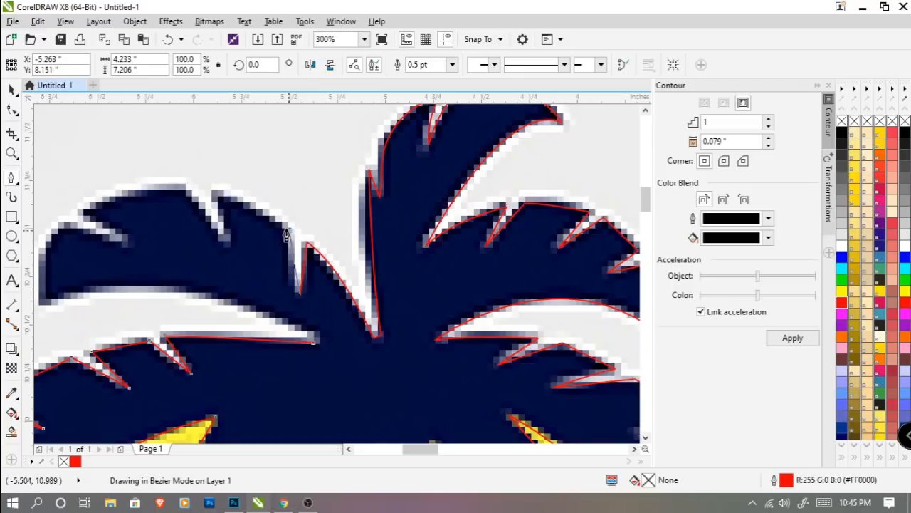
drag(215, 192, 176, 185)
click(229, 246)
drag(239, 191, 418, 199)
Step: Trace the upper-left frond's last notch, tip and curved underside to close the large palm's outline
drag(260, 215, 249, 223)
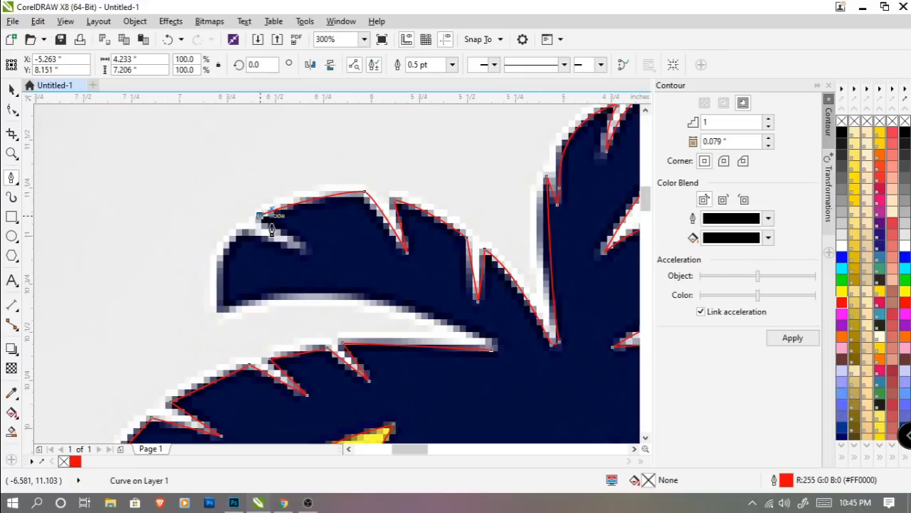
click(306, 251)
click(246, 228)
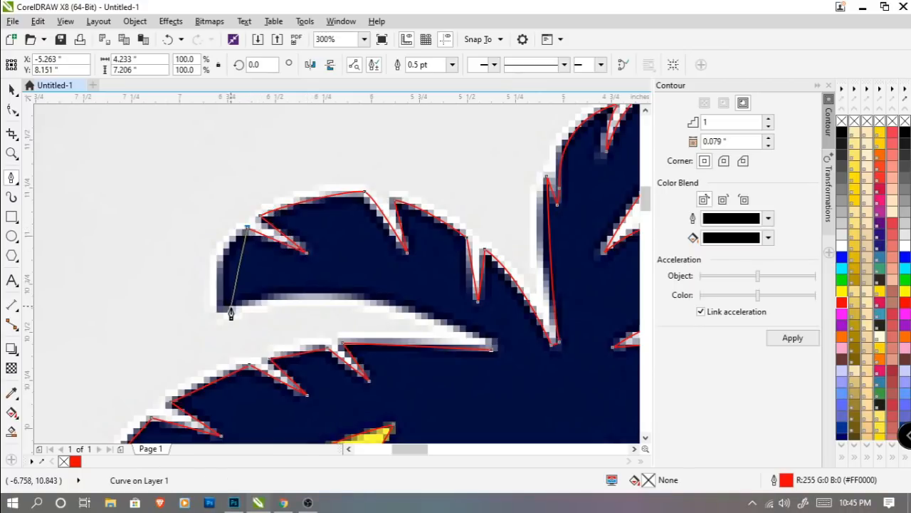
drag(218, 310, 231, 366)
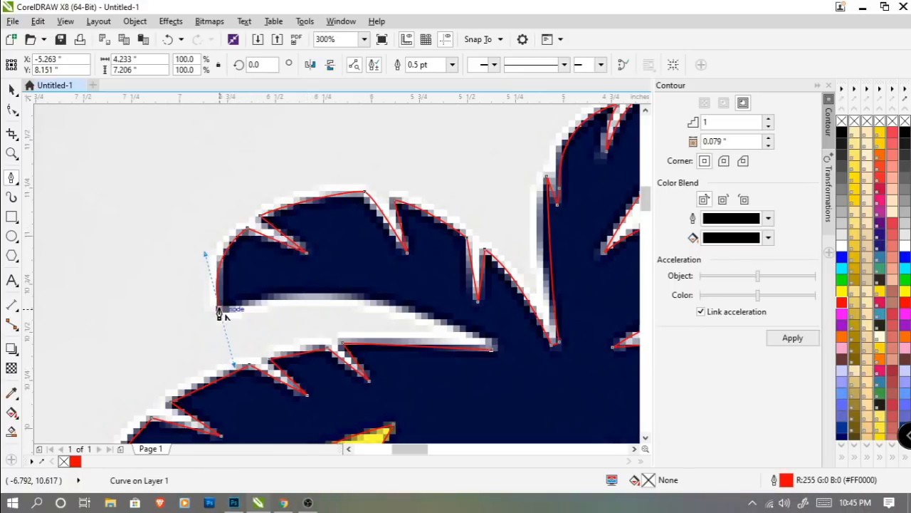
drag(468, 292, 439, 250)
drag(462, 307, 356, 218)
scroll(418, 262, down, 2)
drag(459, 298, 382, 227)
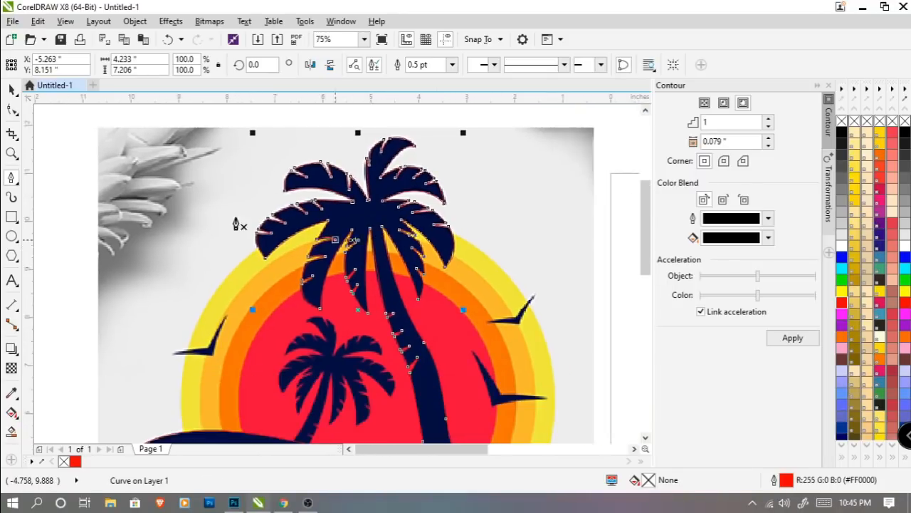
Step: Weld the large palm outline to the Tropical banner outline and undo a trial move of the welded shape
click(12, 93)
scroll(400, 251, down, 1)
drag(427, 300, 390, 222)
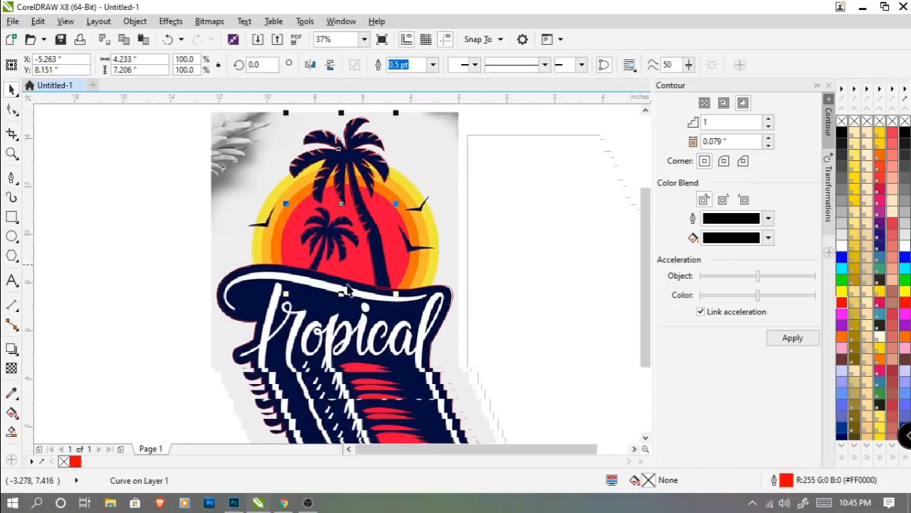
shift+click(310, 295)
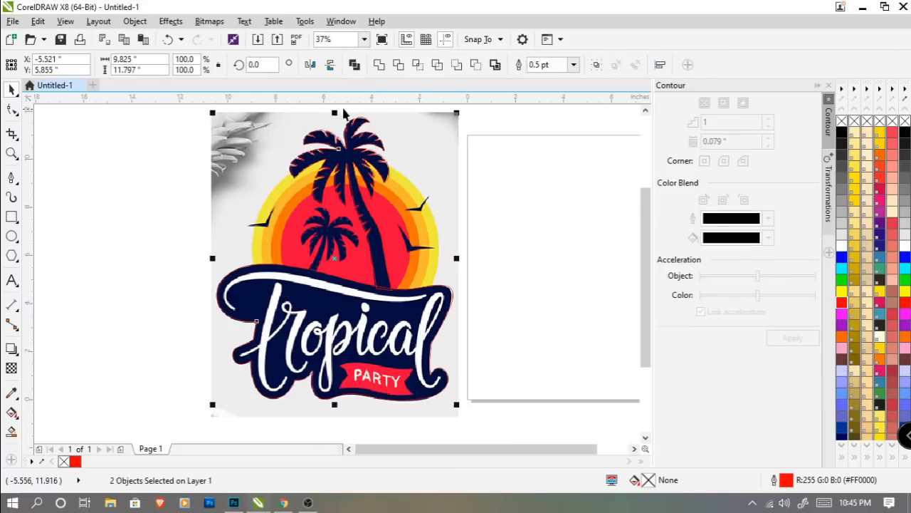
click(379, 69)
drag(354, 147, 158, 171)
key(ctrl+z)
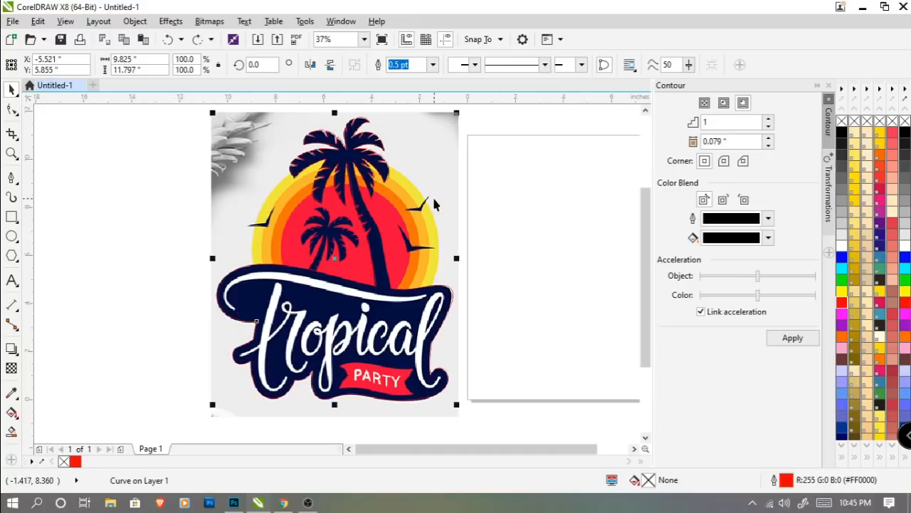
Step: Start a Pen curve for the small palm, tracing the trunk's left edge upward and the adjacent hanging frond's inner edge to its tip
scroll(272, 256, up, 1)
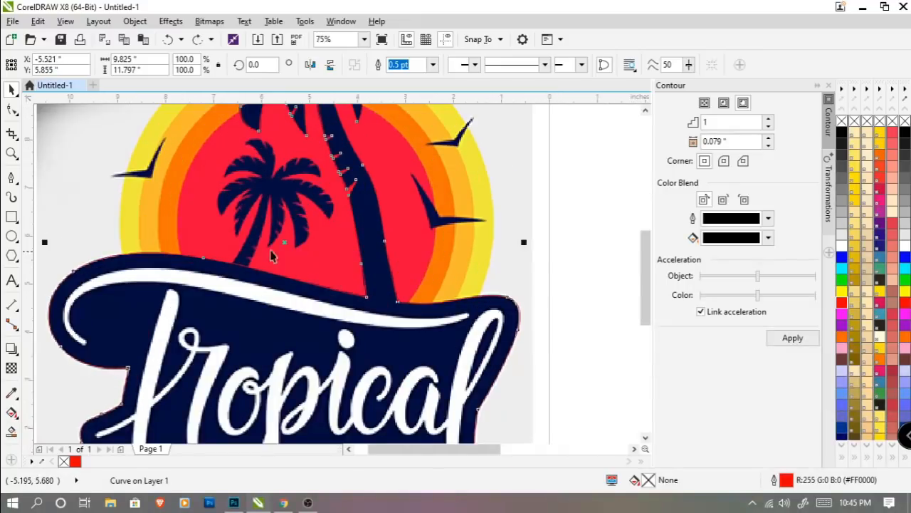
click(10, 178)
scroll(234, 205, up, 1)
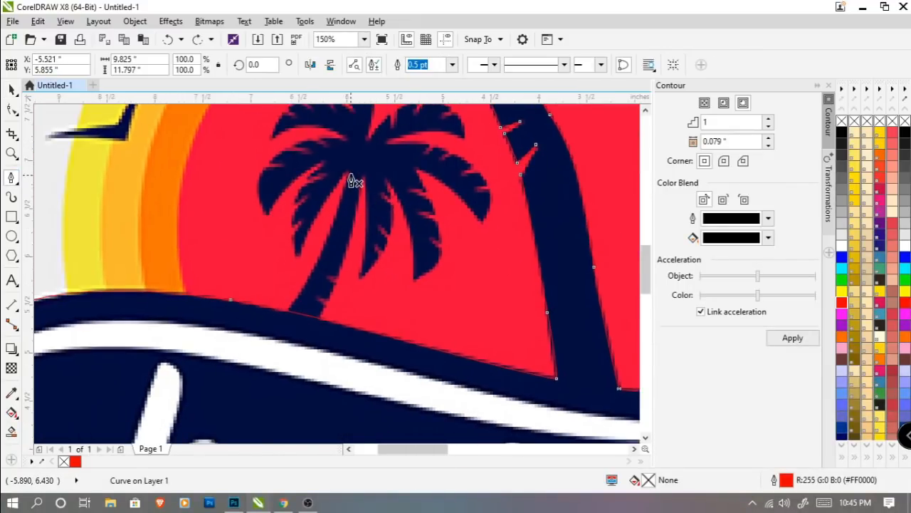
click(276, 326)
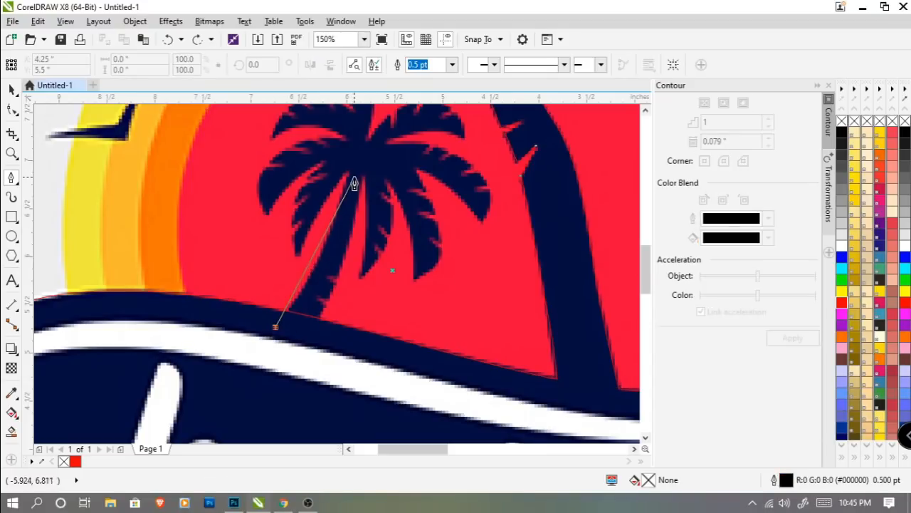
drag(350, 173, 368, 135)
drag(298, 304, 291, 349)
Step: Trace the small palm's left hanging frond up its outer edge around the first two notches
scroll(297, 292, up, 1)
click(293, 279)
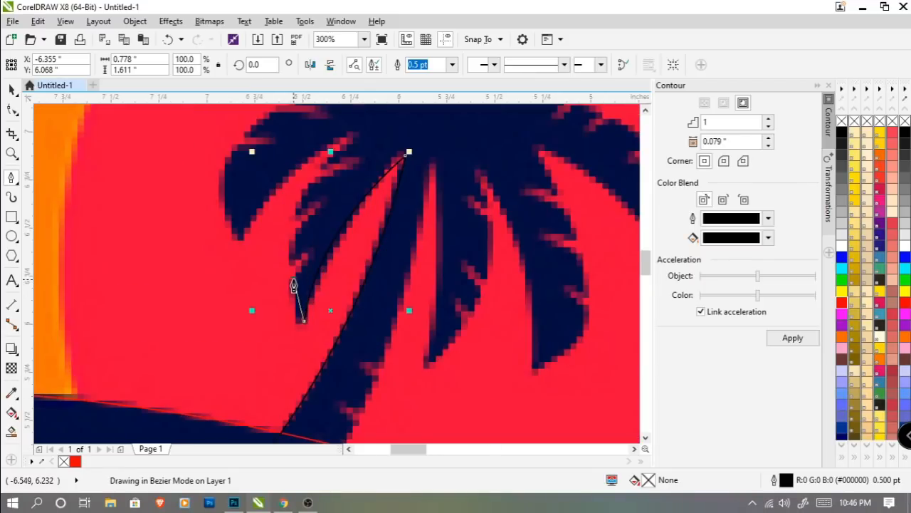
click(307, 253)
click(291, 263)
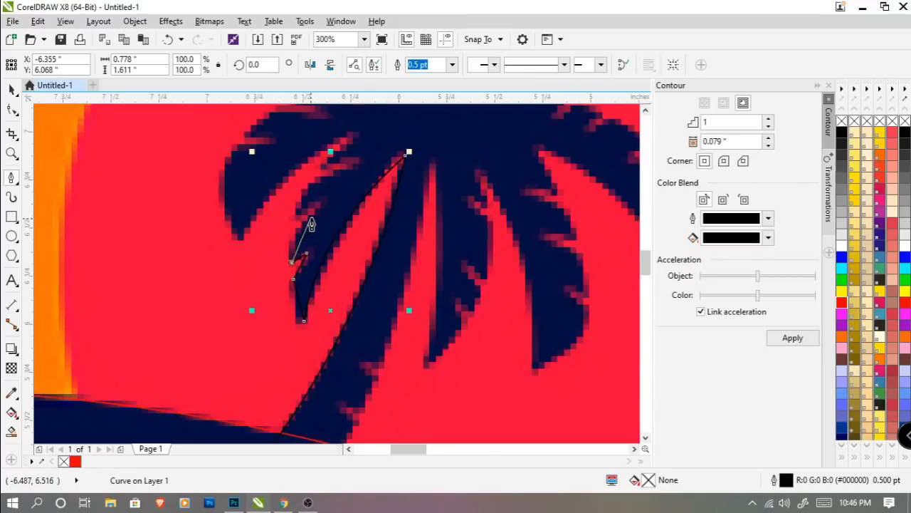
drag(318, 209, 352, 181)
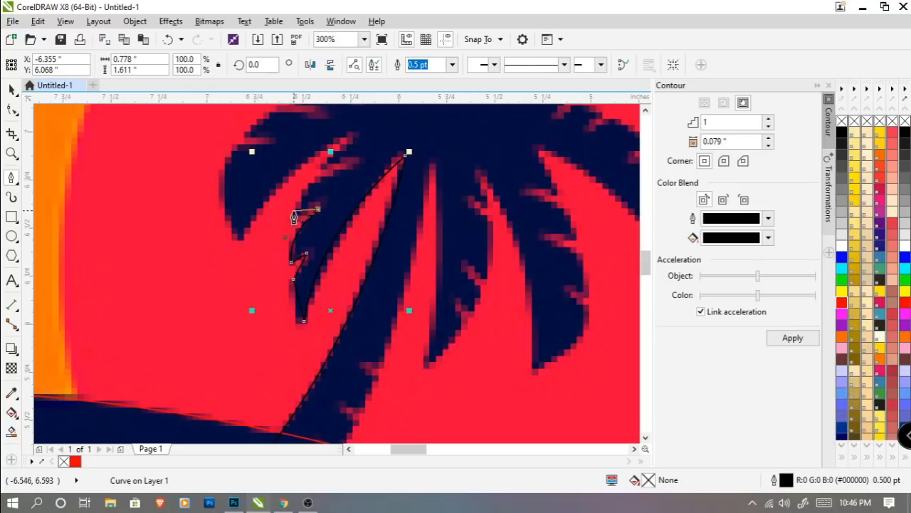
click(296, 218)
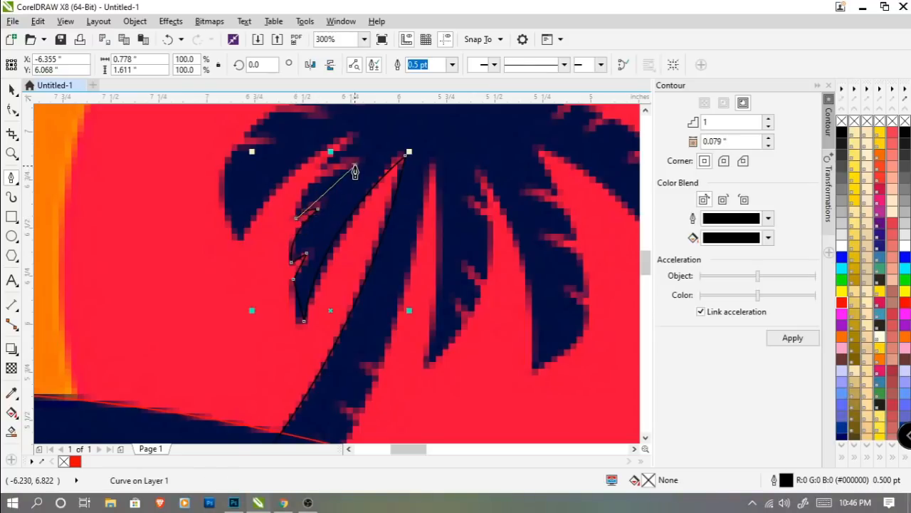
Step: Trace the hanging frond's last notch up to the gap's inner point, and the small palm's left frond underside down to its tip
drag(355, 169, 407, 153)
drag(356, 167, 293, 270)
click(316, 263)
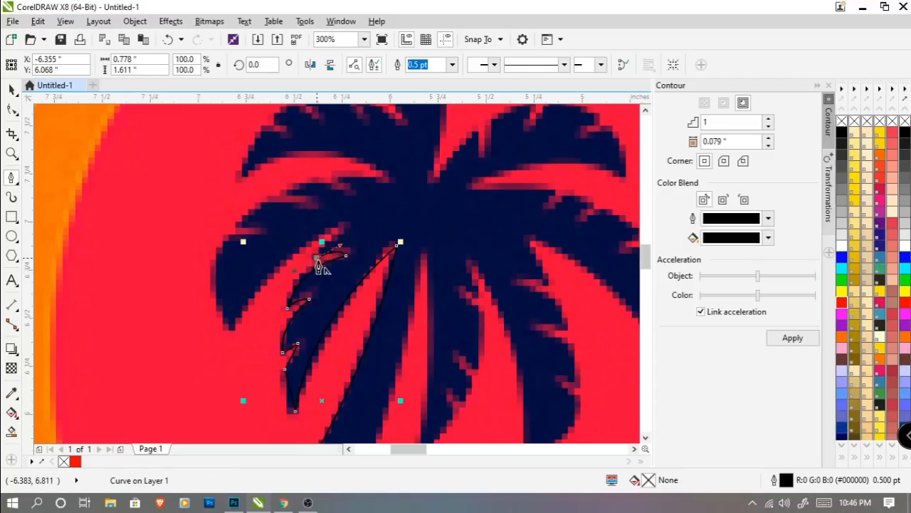
click(348, 227)
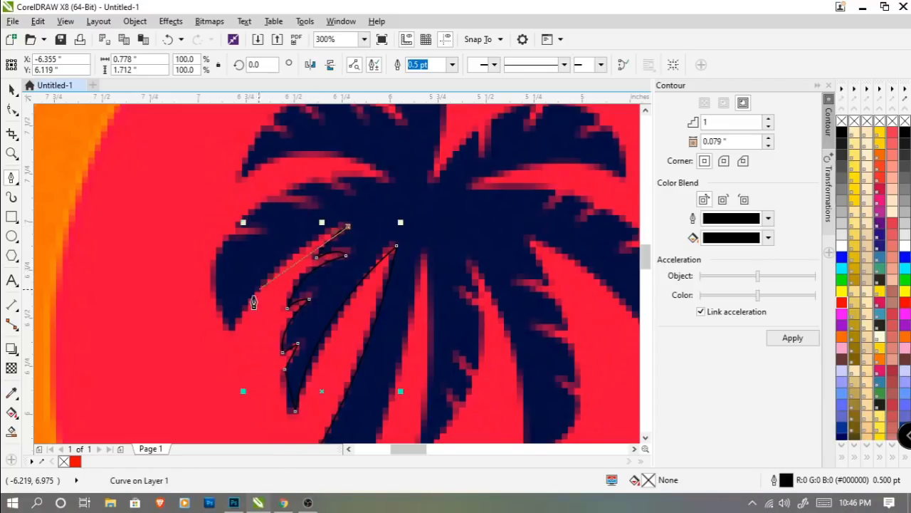
drag(231, 328, 202, 402)
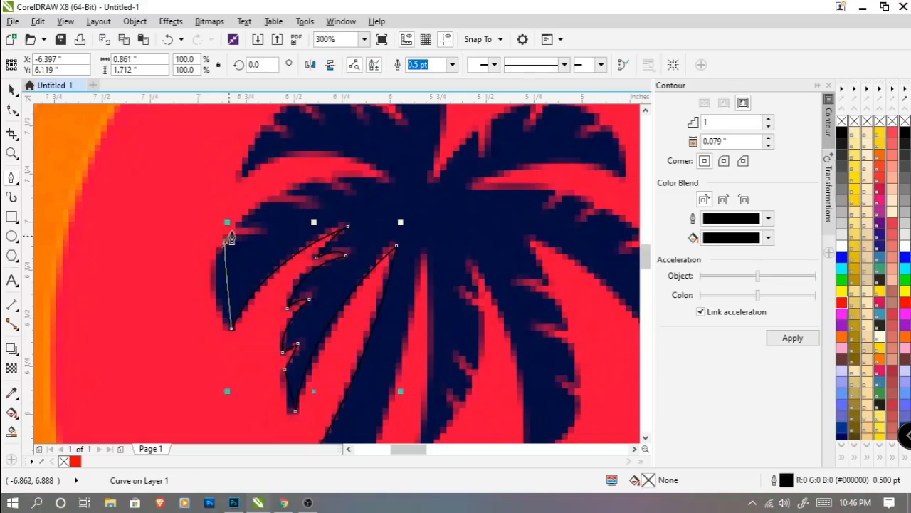
Step: Trace the small palm's left frond along its outer edge and notches to the inner point of the gap above
drag(230, 238, 248, 192)
mouse_move(265, 234)
mouse_down()
mouse_move(177, 236)
mouse_move(230, 232)
mouse_up()
scroll(238, 234, up, 2)
scroll(230, 232, down, 2)
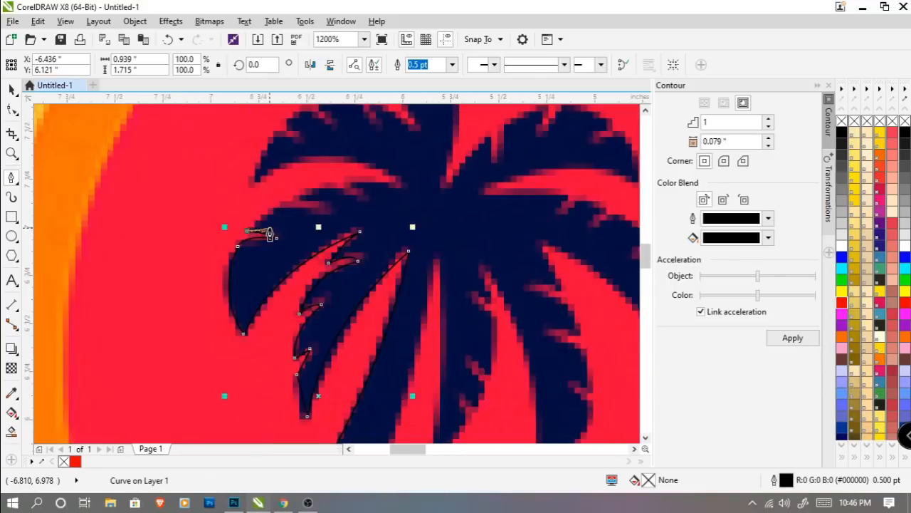
mouse_move(288, 252)
mouse_down()
mouse_move(362, 268)
mouse_move(348, 283)
mouse_move(245, 240)
mouse_move(366, 272)
mouse_move(326, 252)
mouse_move(293, 202)
mouse_up()
scroll(320, 237, up, 2)
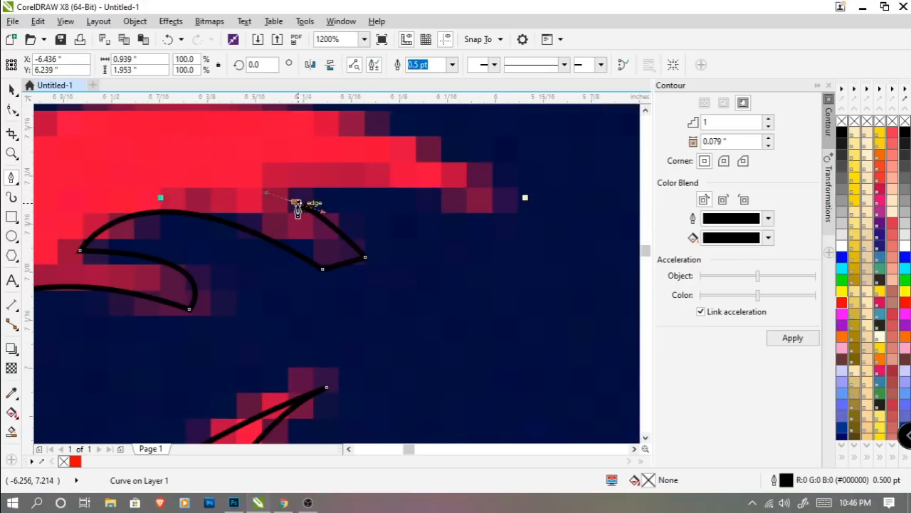
scroll(317, 212, down, 2)
mouse_move(365, 212)
mouse_down()
mouse_move(403, 230)
mouse_move(365, 215)
mouse_up()
Step: Trace the small palm's upper-left frond underside to its tip, around the first notch and into the second
scroll(313, 199, left, 2)
drag(283, 207, 205, 262)
scroll(282, 214, up, 2)
scroll(282, 214, right, 2)
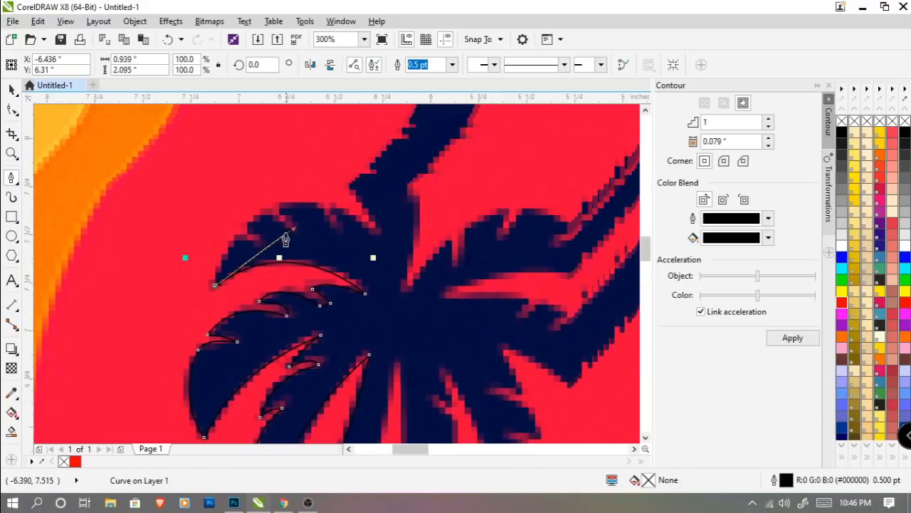
mouse_move(258, 250)
mouse_down()
mouse_move(289, 248)
mouse_move(306, 266)
mouse_move(295, 275)
mouse_move(279, 268)
mouse_up()
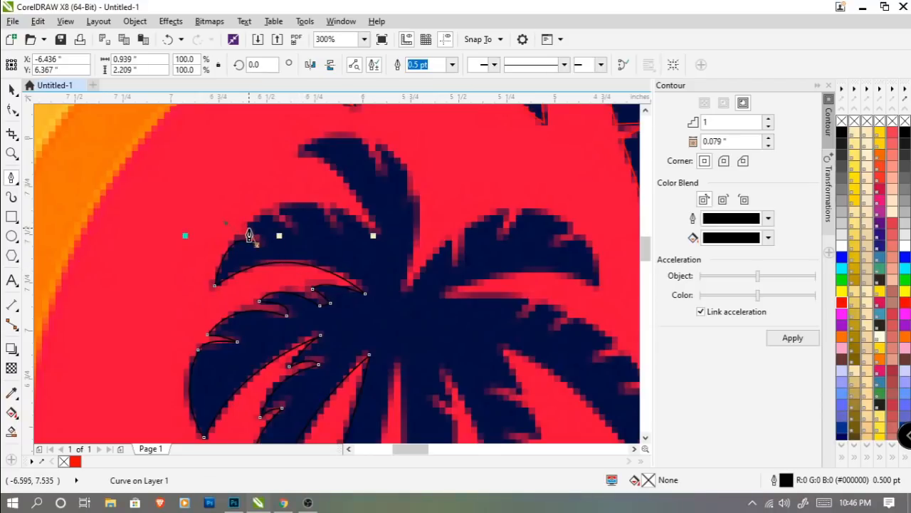
click(248, 229)
drag(280, 226, 319, 267)
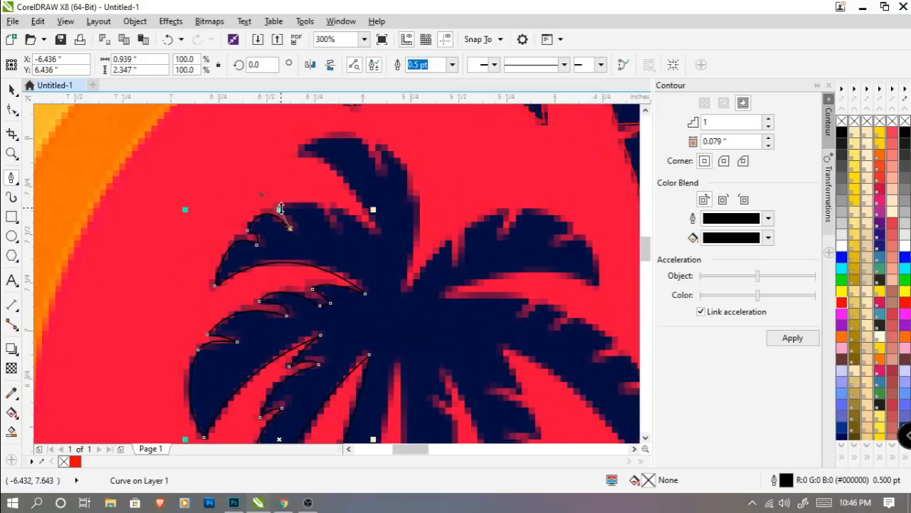
Step: Trace the small palm's upper-left frond along its remaining upper notches to the inner point of the gap below the top frond
scroll(281, 208, up, 1)
drag(280, 211, 263, 205)
alt+click(281, 211)
scroll(354, 229, down, 1)
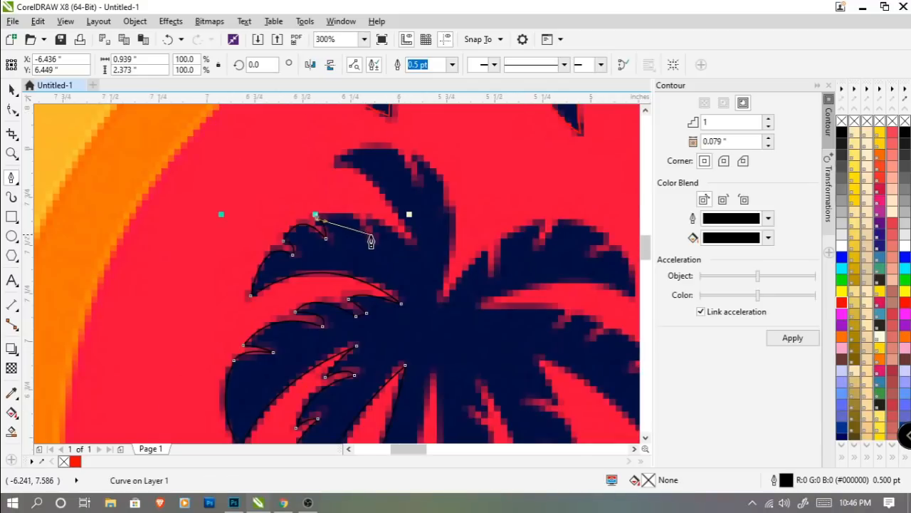
drag(371, 241, 370, 244)
drag(394, 276, 393, 276)
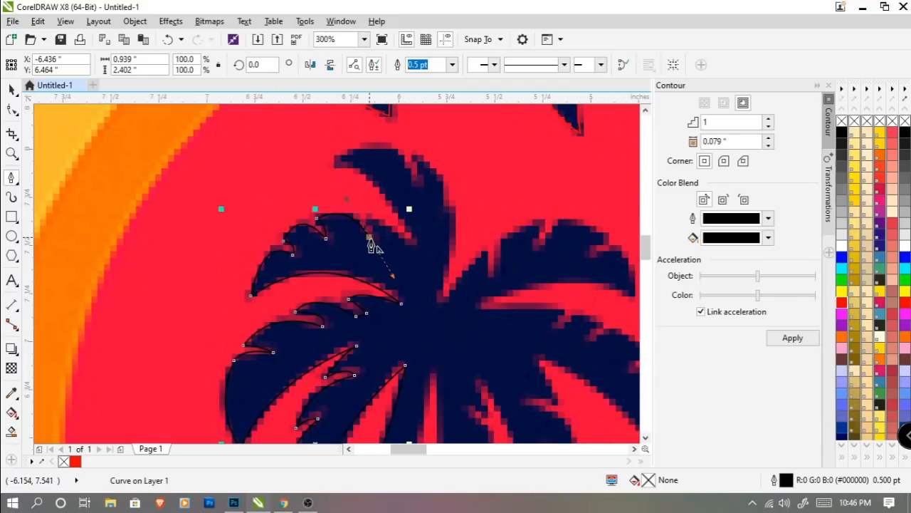
alt+click(369, 237)
scroll(377, 217, up, 1)
drag(356, 222, 331, 192)
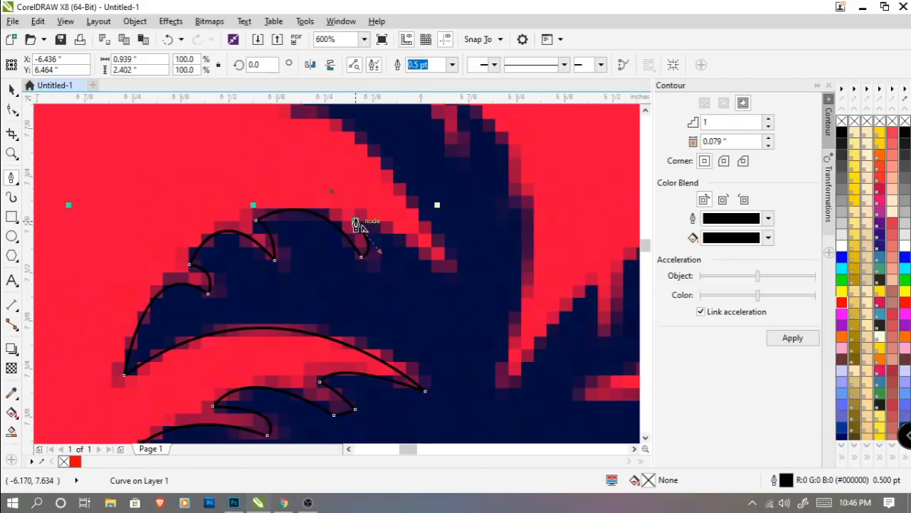
drag(435, 267, 475, 312)
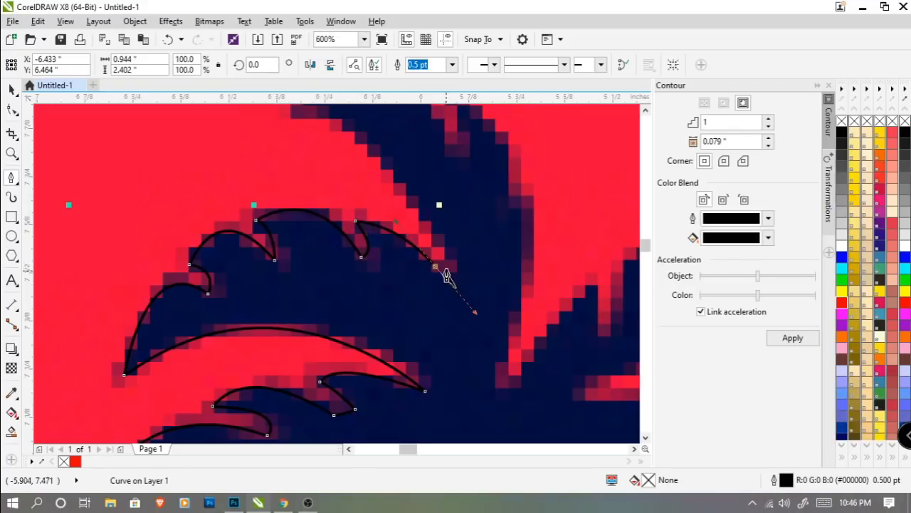
Step: Trace the top frond's underside up to its tip and recolour the curve's outline yellow (PANTONE 1-1-6 C)
mouse_move(439, 274)
mouse_down()
mouse_move(455, 272)
mouse_move(428, 253)
mouse_move(342, 230)
mouse_up()
scroll(456, 272, down, 2)
alt+click(442, 249)
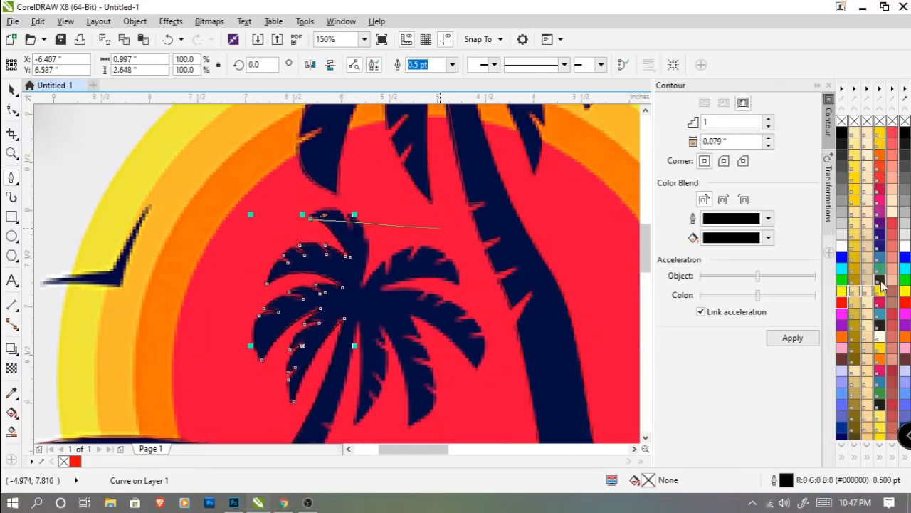
scroll(384, 203, up, 1)
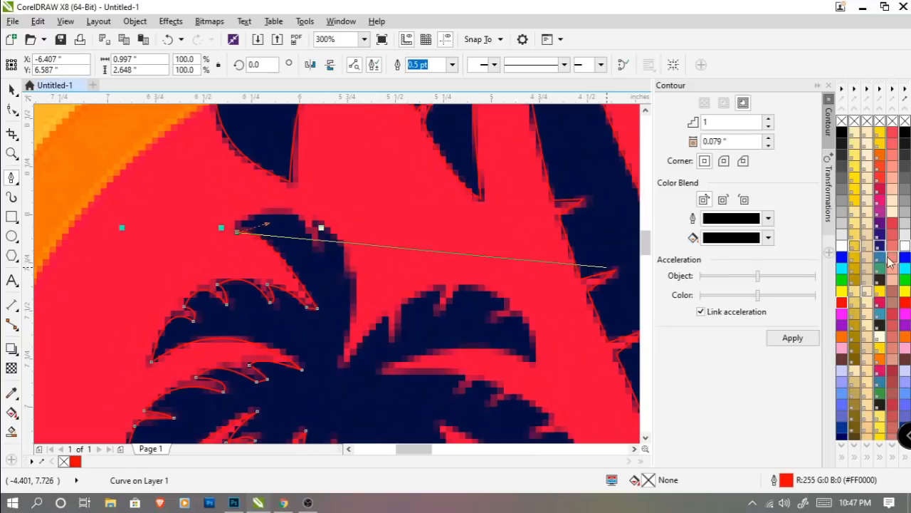
right_click(854, 194)
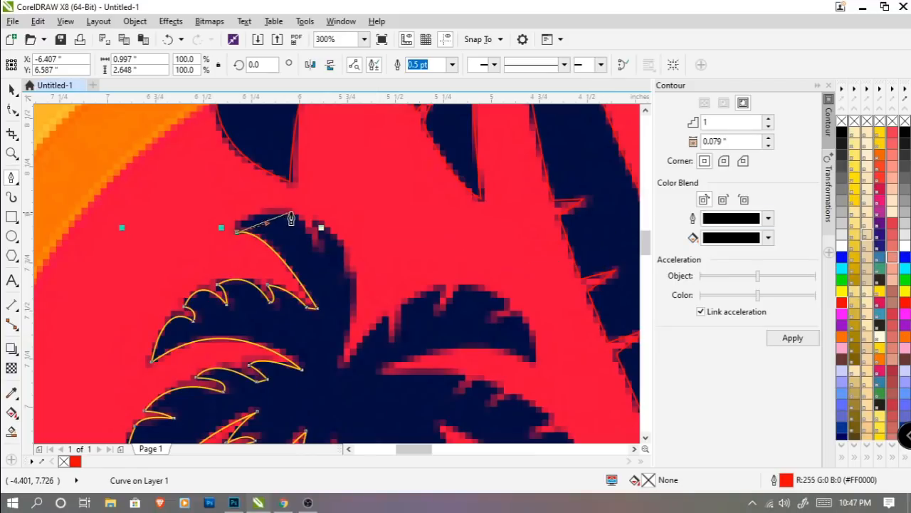
Step: Trace the small palm's top frond along its upper edge from the tip, in and out of its notch
drag(320, 249, 361, 322)
alt+click(320, 249)
scroll(314, 227, up, 2)
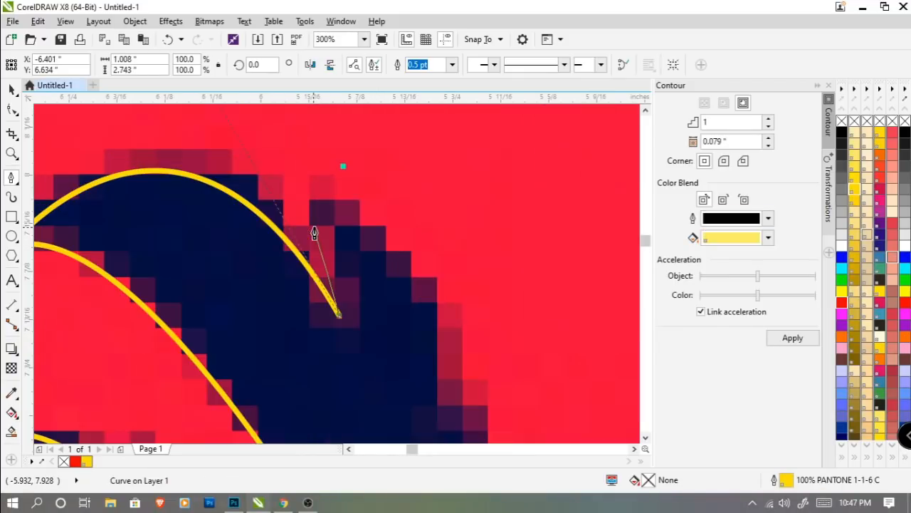
drag(313, 218, 276, 166)
alt+click(314, 219)
Step: Trace the top frond's outer right edge down to the inner point of the gap beside the upper-right frond
scroll(357, 235, down, 2)
drag(381, 319, 380, 258)
drag(370, 305, 332, 400)
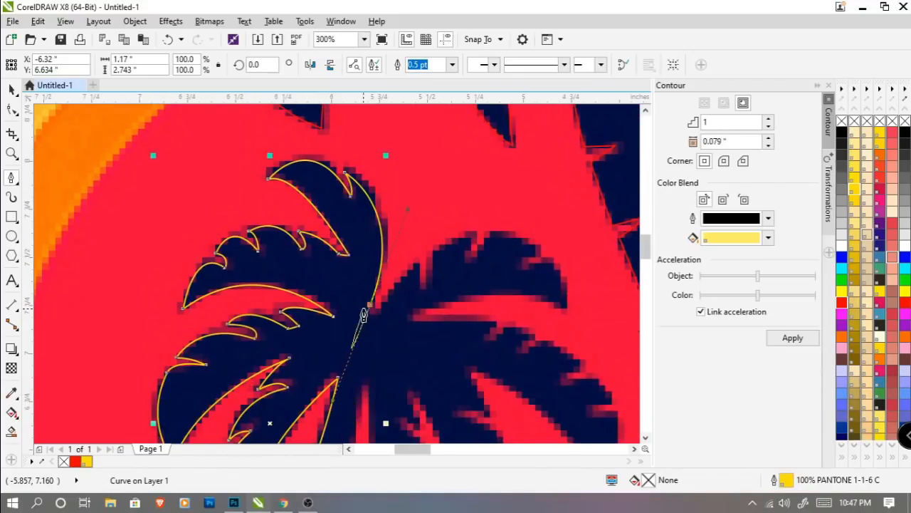
scroll(369, 315, up, 1)
click(368, 315)
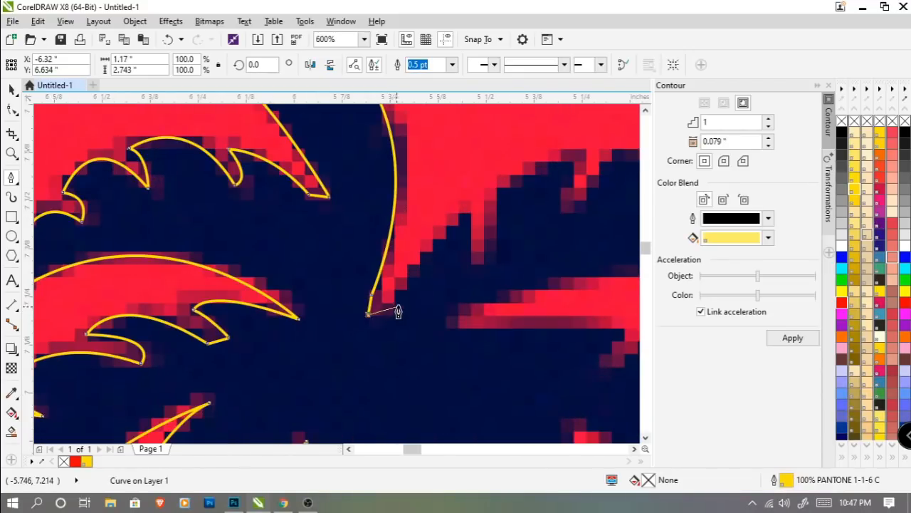
Step: Trace the small palm's upper-right frond from the gap along its upper edge to the bottom of the second notch
mouse_move(392, 307)
mouse_down()
mouse_move(349, 317)
mouse_move(370, 279)
mouse_up()
mouse_move(425, 221)
mouse_down()
mouse_move(463, 201)
mouse_move(338, 280)
mouse_up()
click(430, 279)
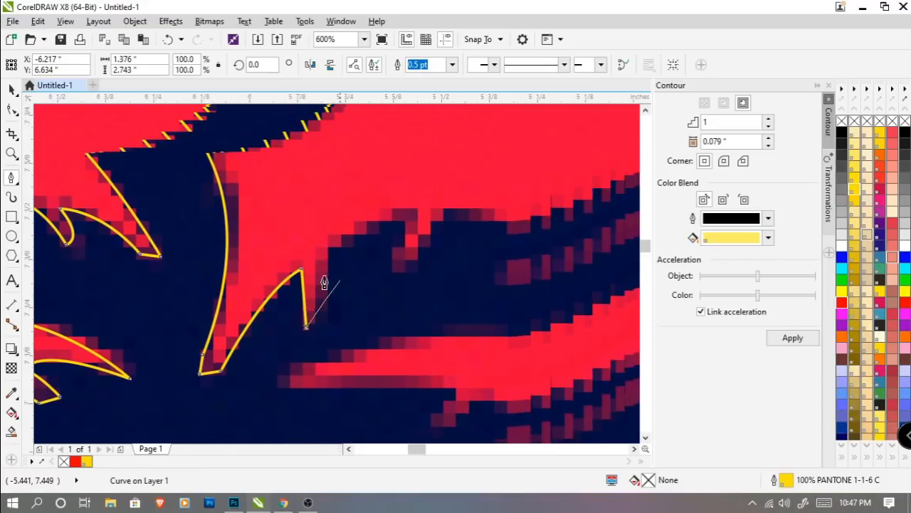
drag(410, 212, 499, 209)
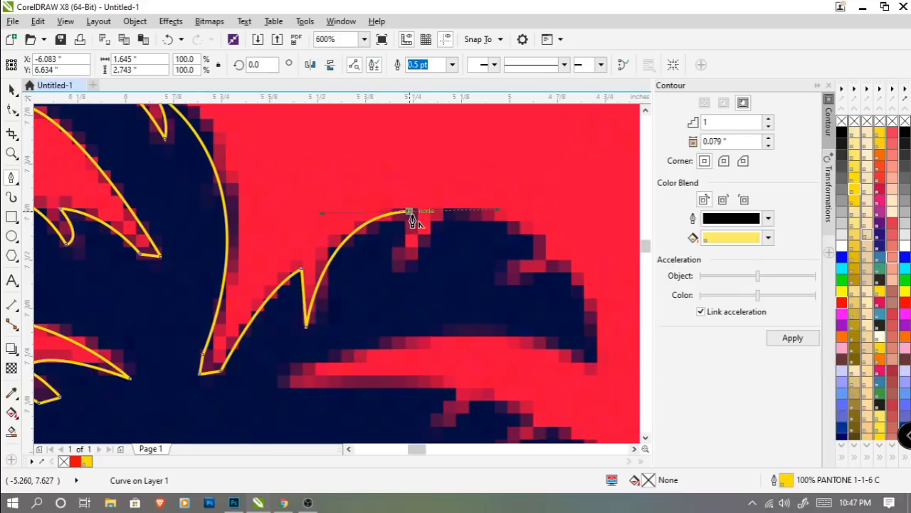
click(396, 271)
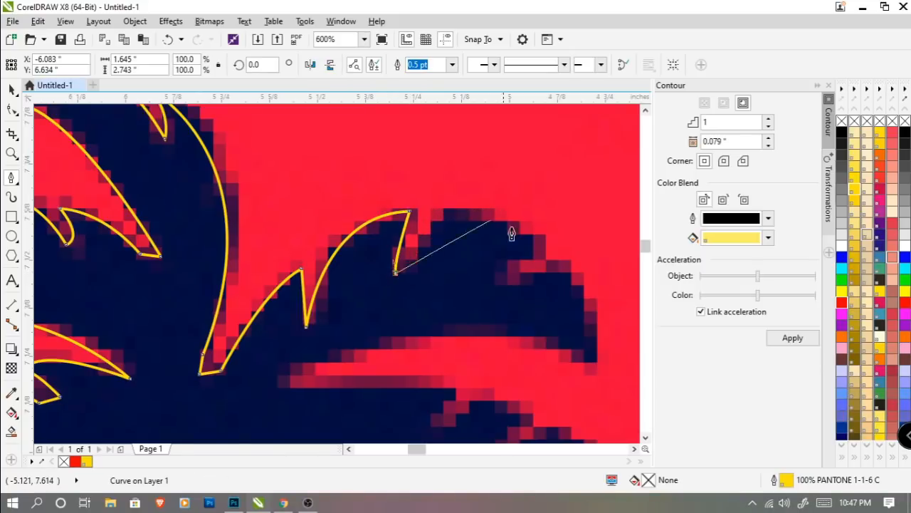
Step: Trace the upper-right frond around its last notch to the tip and back along its underside to the gap's inner point
scroll(550, 259, down, 2)
mouse_move(547, 252)
mouse_down()
mouse_move(594, 300)
mouse_move(550, 262)
mouse_up()
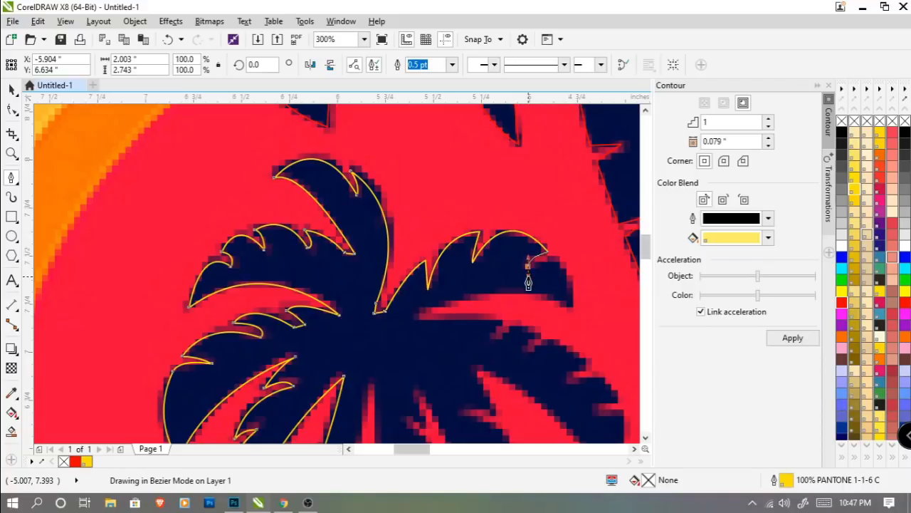
mouse_move(572, 305)
mouse_down()
mouse_move(575, 349)
mouse_move(573, 311)
mouse_up()
click(416, 317)
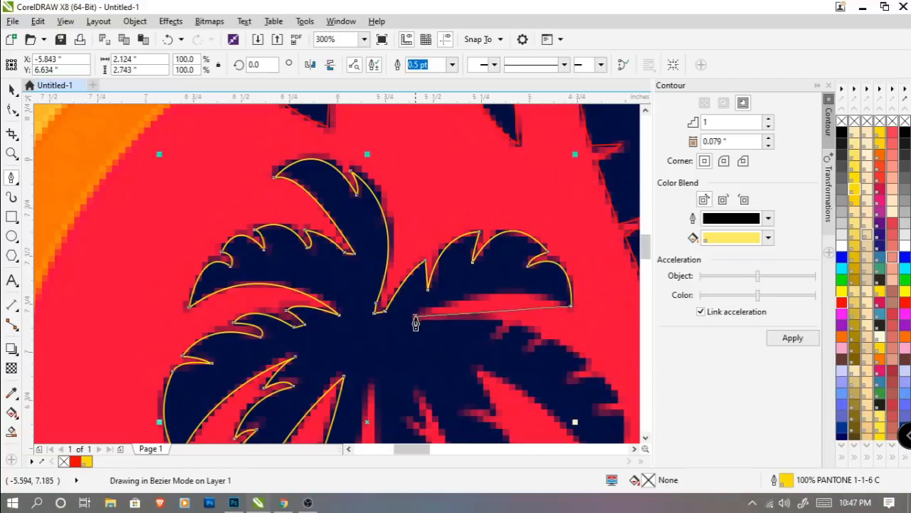
drag(415, 317, 362, 363)
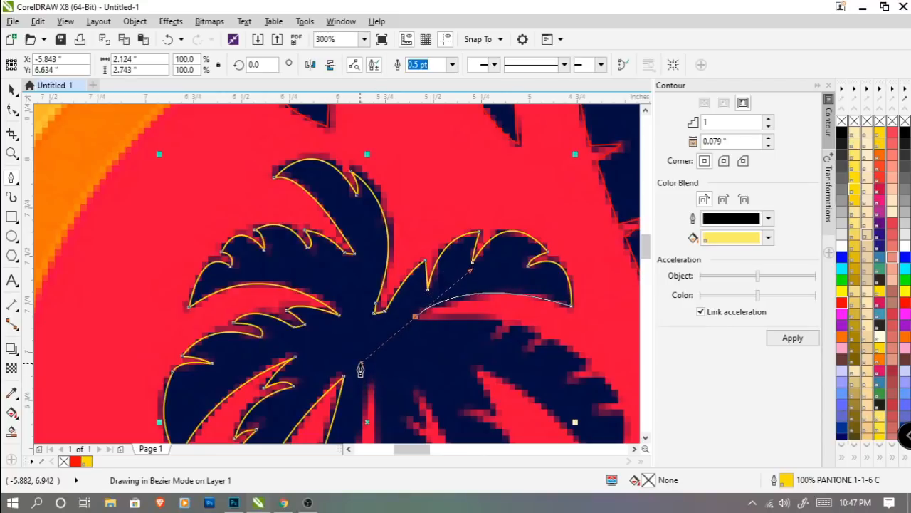
alt+click(417, 317)
Step: Trace the small palm's right frond along its upper edge into the first two notches
drag(488, 323, 329, 243)
click(340, 243)
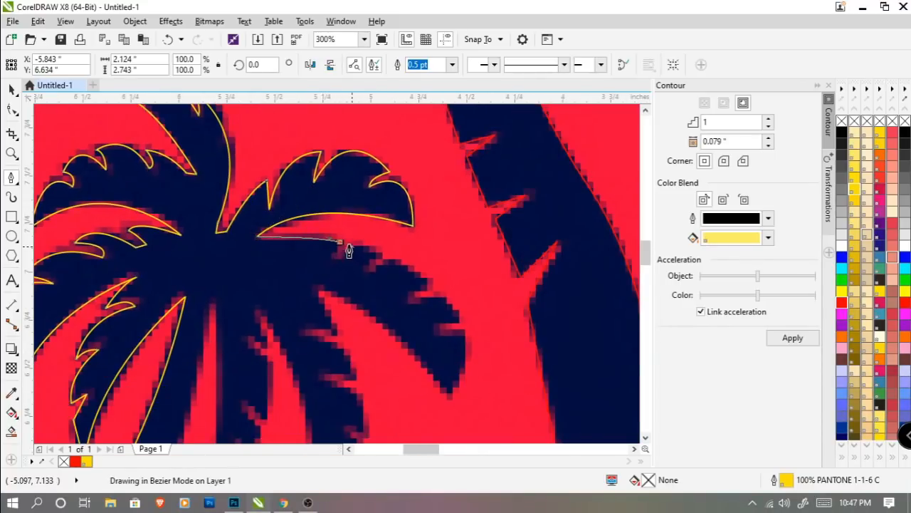
click(333, 258)
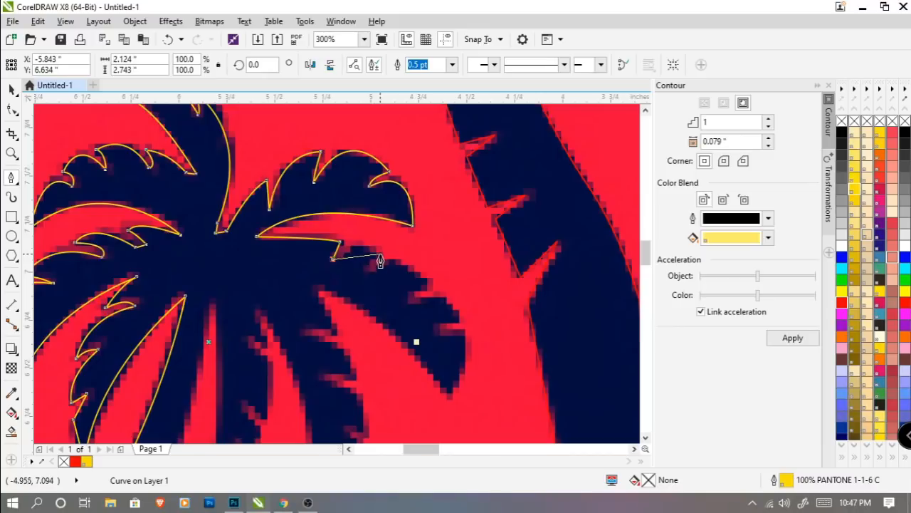
drag(380, 255, 406, 275)
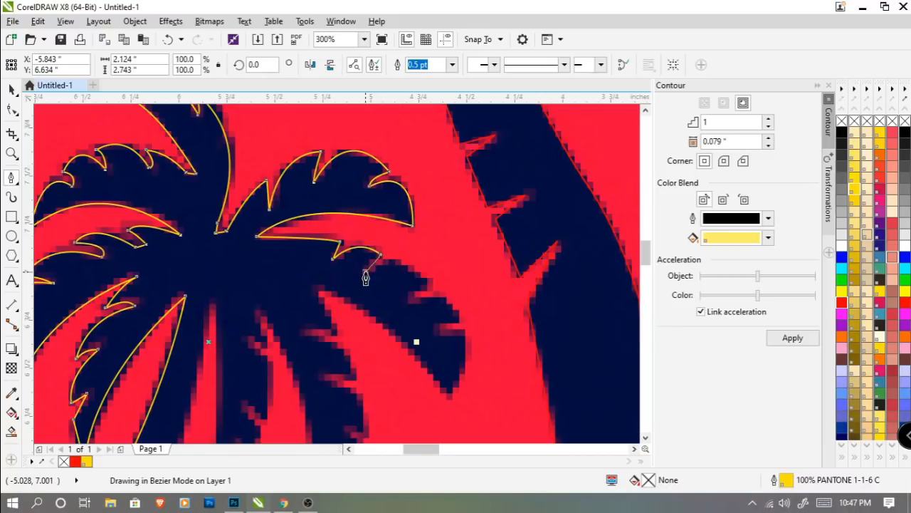
click(365, 272)
Step: Trace the right frond's remaining notches to its tip and its underside back up to the inner point of the gap below
drag(428, 285, 464, 328)
drag(408, 298, 412, 307)
drag(461, 327, 468, 363)
drag(435, 329, 464, 350)
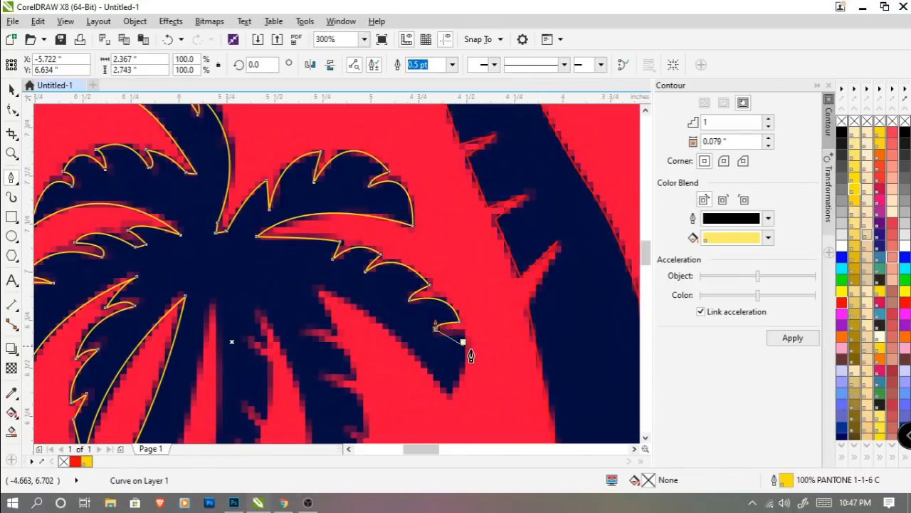
scroll(457, 335, down, 2)
mouse_move(449, 312)
mouse_down()
mouse_move(434, 370)
mouse_move(411, 394)
mouse_move(411, 377)
mouse_up()
drag(317, 204, 261, 189)
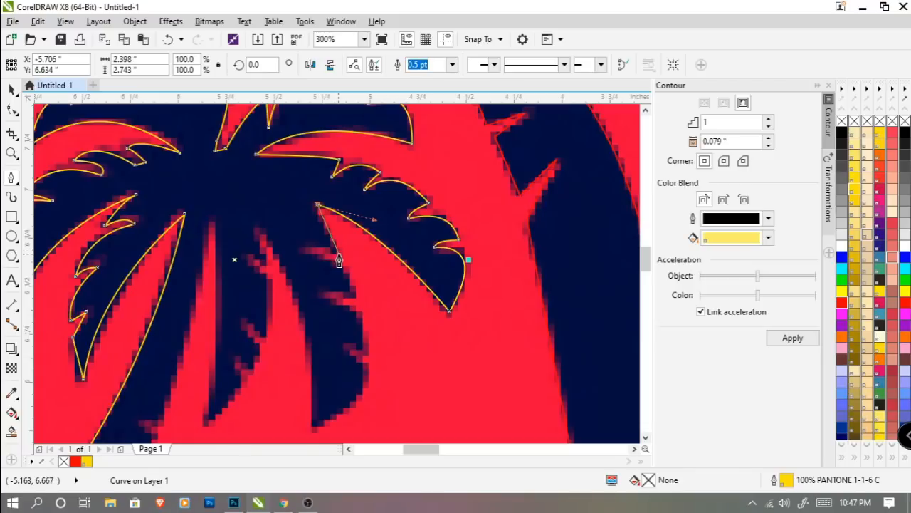
Step: Trace the small palm's lower-right hanging frond down its outer edge around three notches to the tip
drag(339, 254, 301, 252)
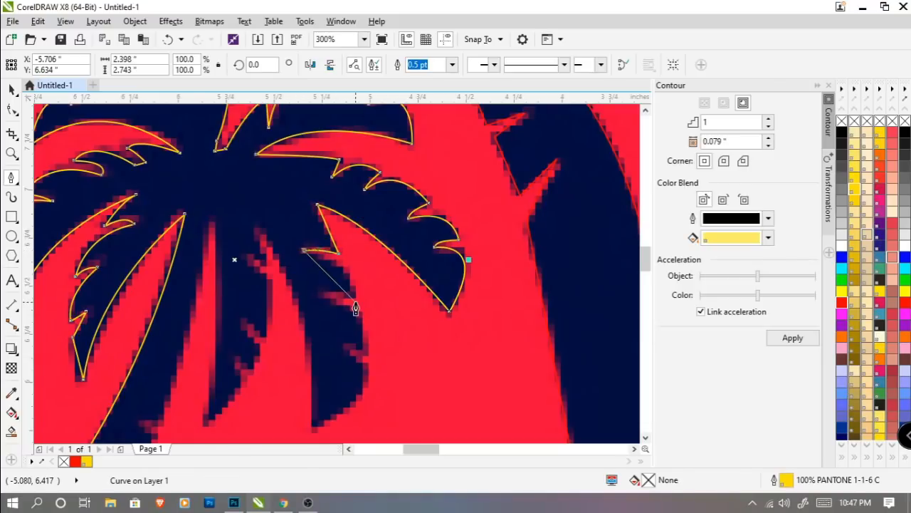
mouse_move(356, 293)
mouse_down()
mouse_move(357, 308)
mouse_move(326, 302)
mouse_up()
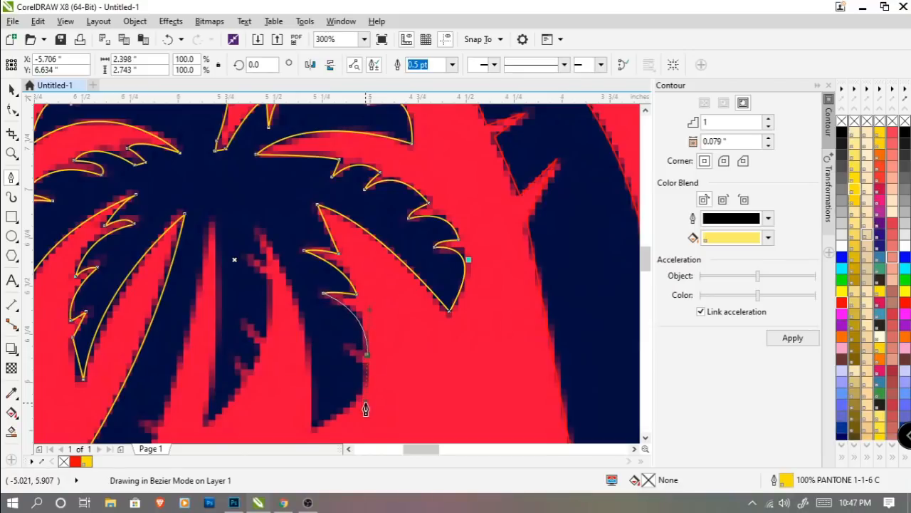
drag(366, 403, 371, 302)
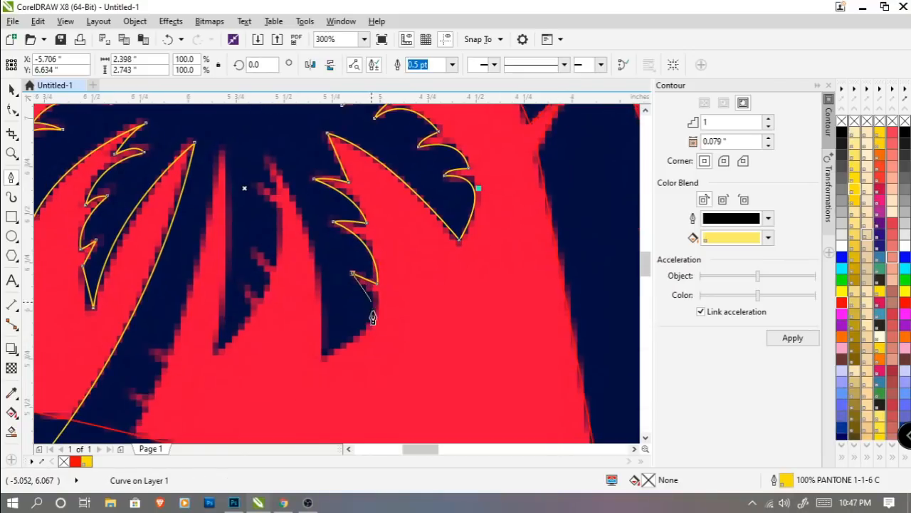
drag(324, 356, 225, 388)
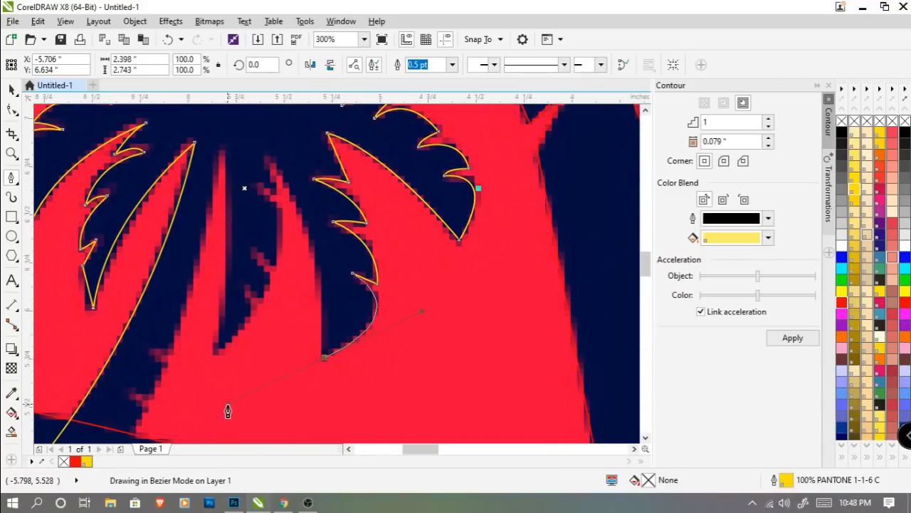
alt+click(326, 356)
Step: Trace the lower-right frond's inner edge up to the gap's inner point and into the centre hanging frond's first notch
drag(330, 248, 389, 274)
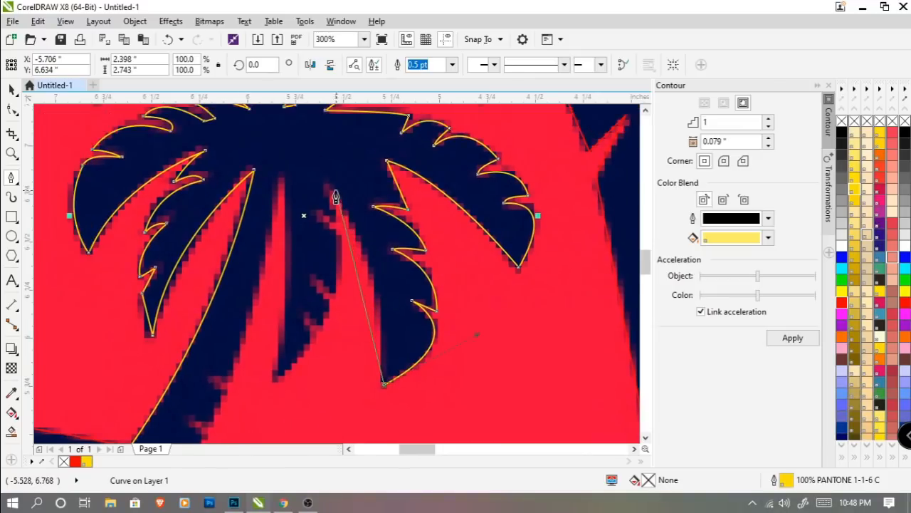
drag(326, 191, 377, 224)
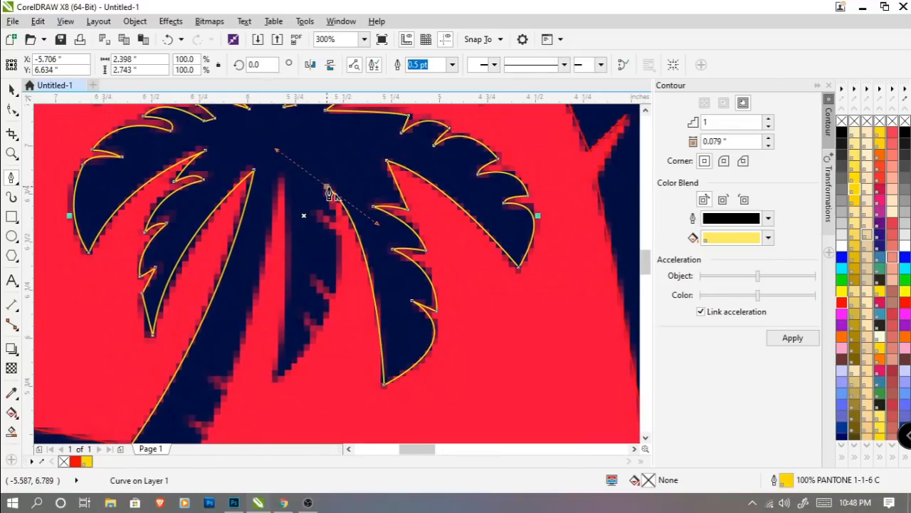
click(336, 226)
key(space)
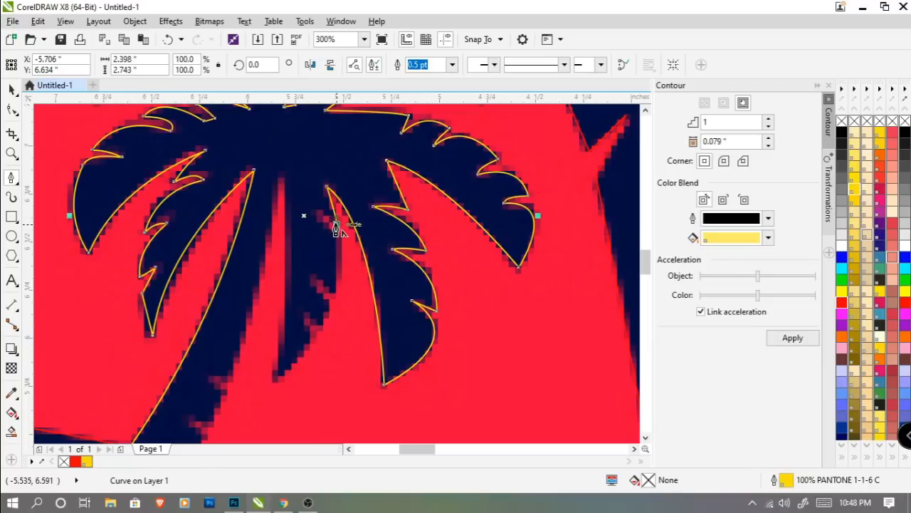
scroll(323, 221, up, 2)
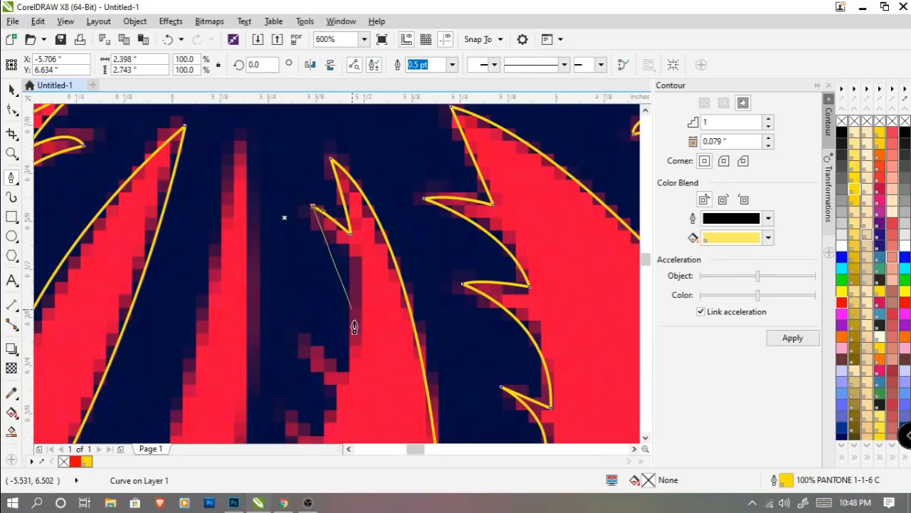
Step: Trace the centre hanging frond's outer edge from the first notch down into the second notch
scroll(351, 349, down, 2)
drag(349, 349, 332, 407)
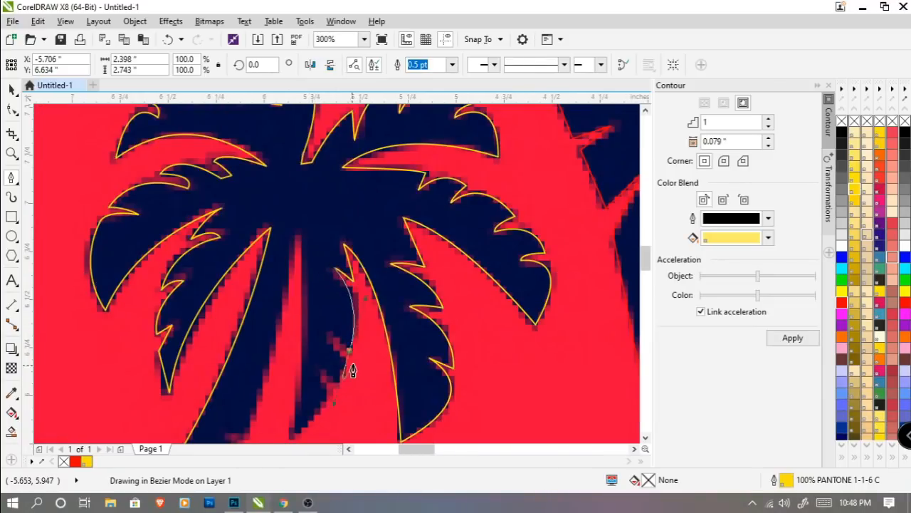
click(350, 352)
click(330, 336)
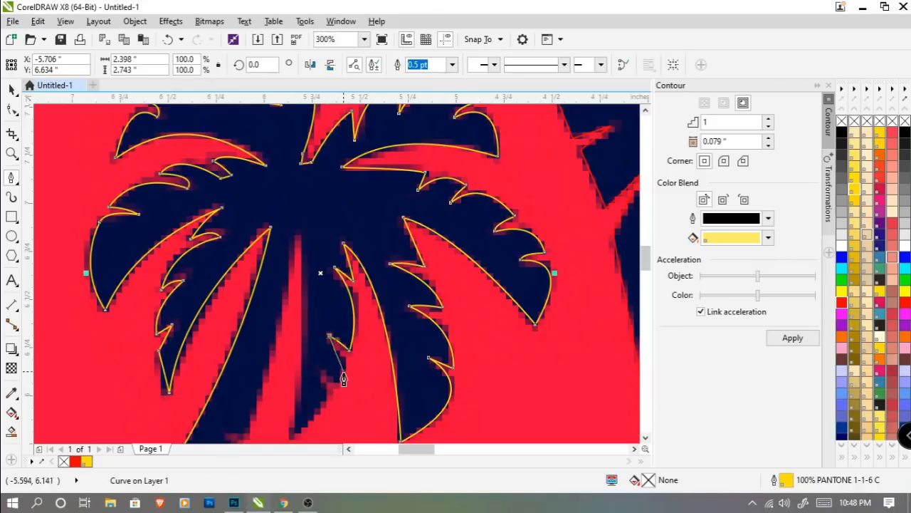
Step: Trace the centre hanging frond's outer edge around its last notch and down to the frond's tip
drag(336, 391, 319, 418)
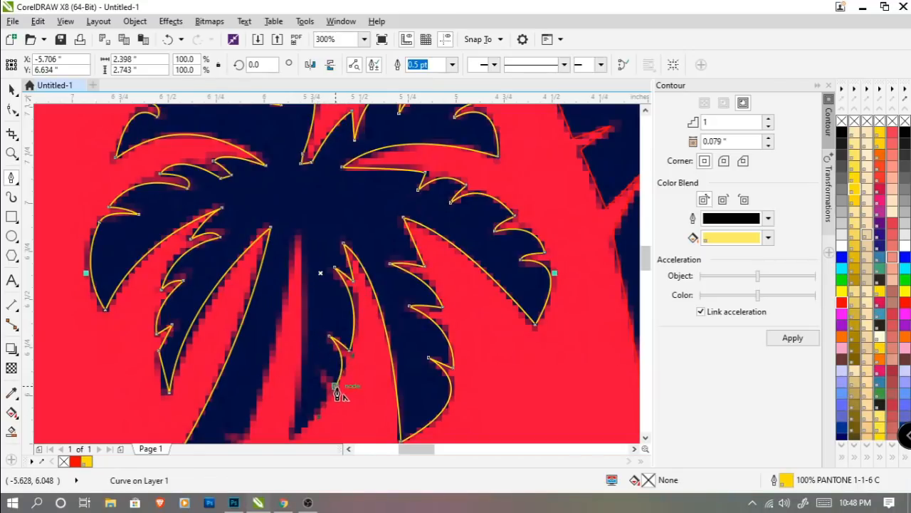
drag(341, 378, 399, 284)
scroll(399, 285, up, 1)
click(362, 269)
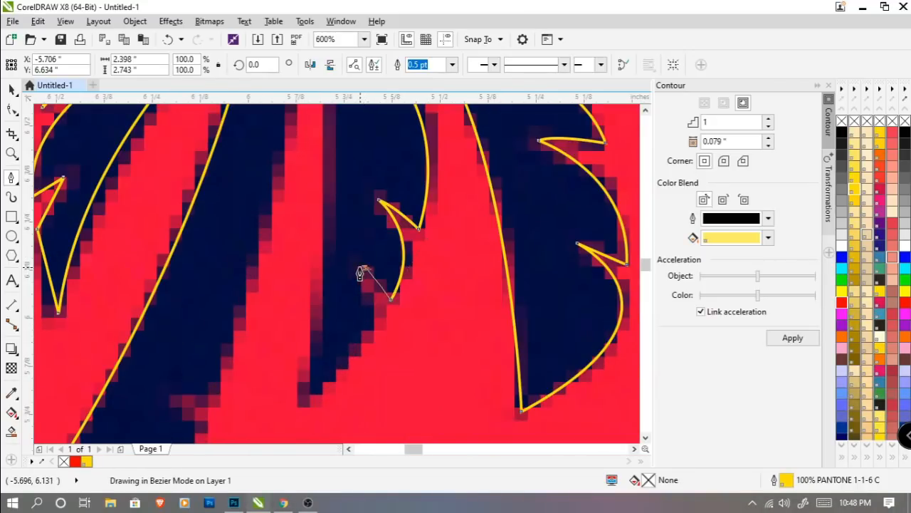
drag(301, 406, 187, 427)
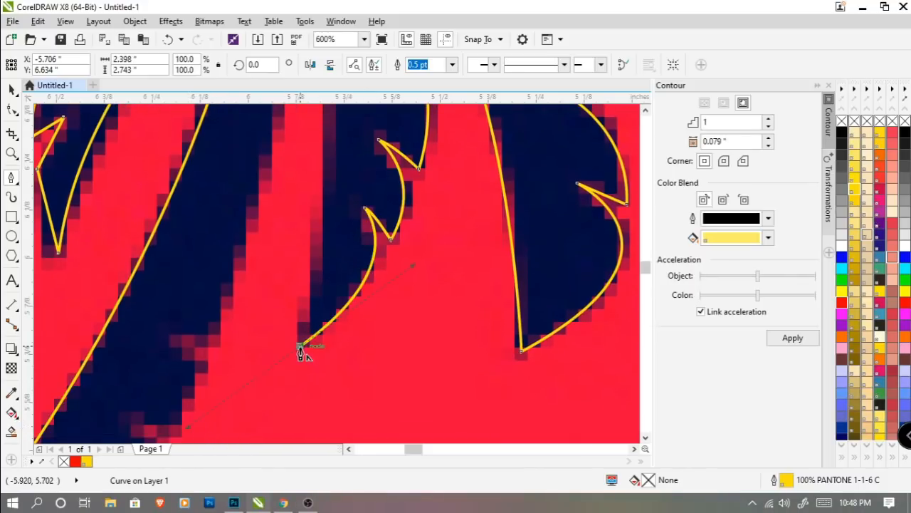
scroll(298, 356, down, 3)
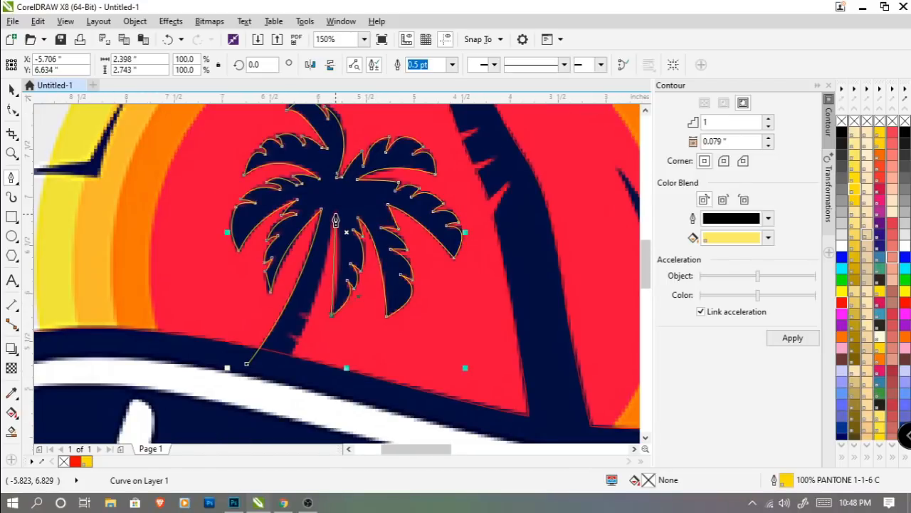
Step: Trace the small palm's centre hanging frond up its inner edge and continue down the trunk's right side around the first notch
drag(336, 214, 328, 183)
scroll(308, 313, up, 1)
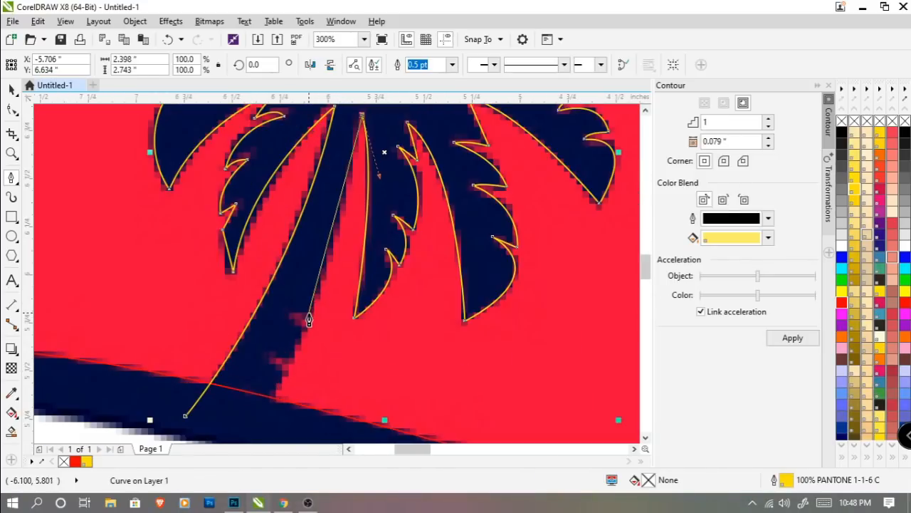
click(310, 315)
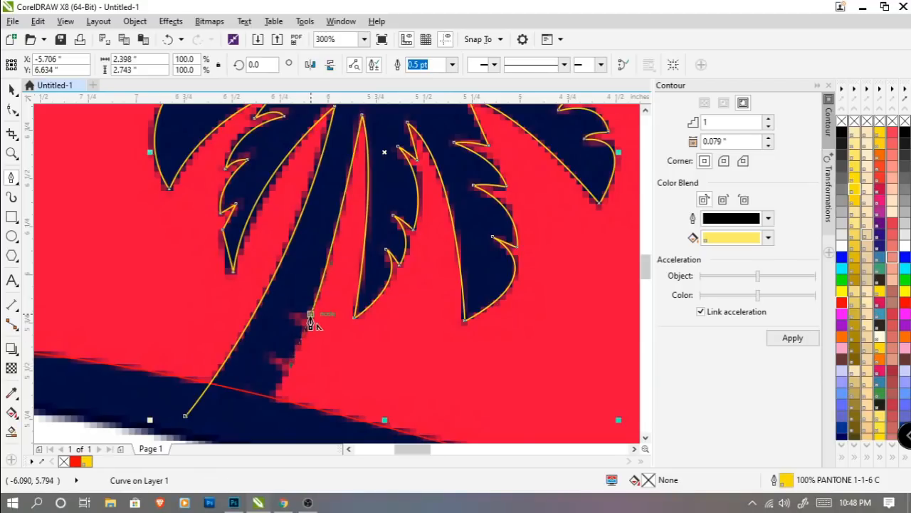
click(292, 315)
click(306, 328)
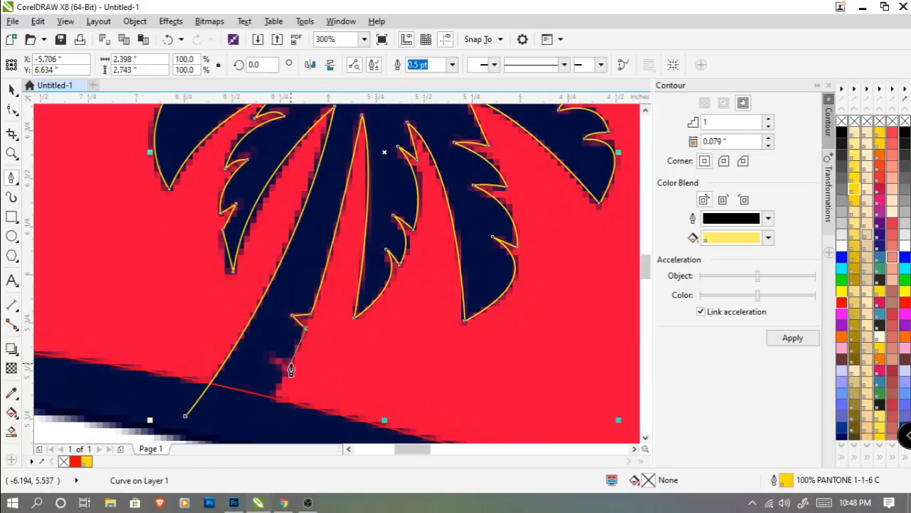
Step: Trace the small palm's trunk around its second notch, extend it into the navy banner and close the outline at its start node
click(290, 363)
click(271, 358)
click(286, 376)
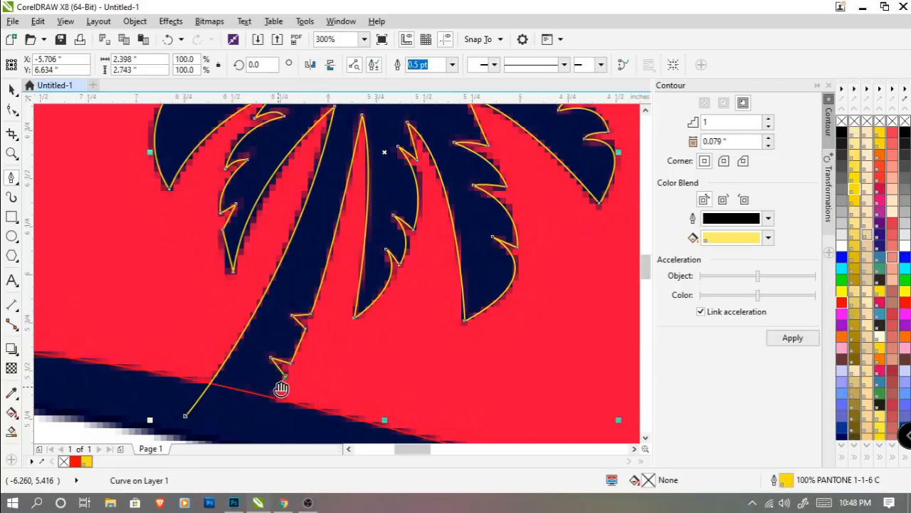
drag(282, 385, 323, 310)
click(302, 344)
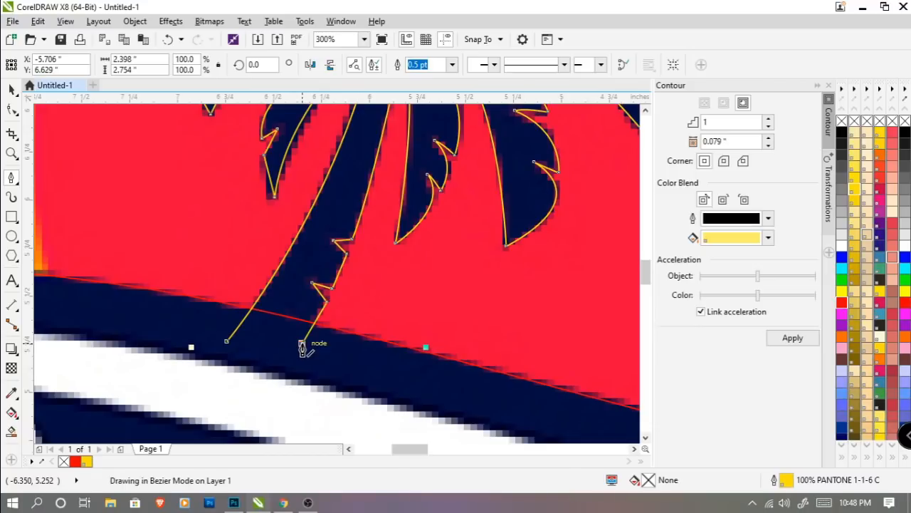
click(226, 344)
Step: Weld the small palm's outline to the large palm and banner outline
scroll(243, 299, down, 2)
key(space)
scroll(332, 317, down, 1)
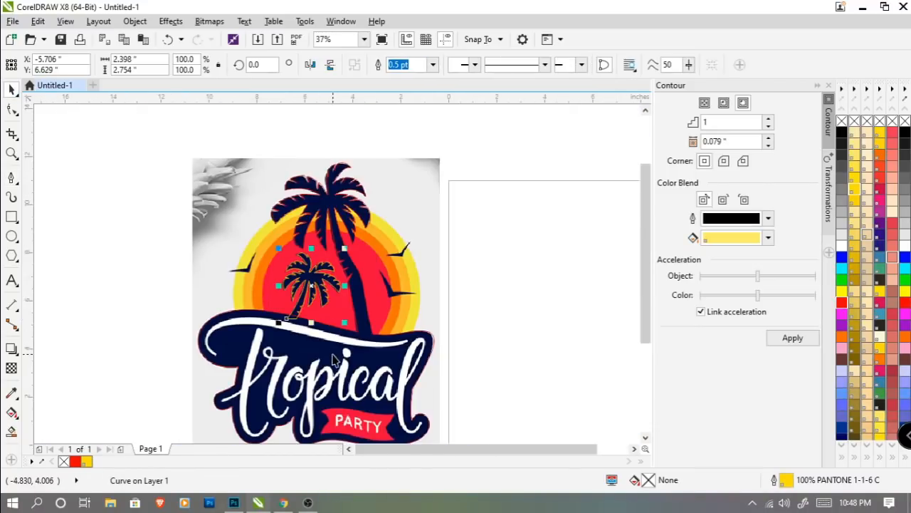
shift+click(335, 359)
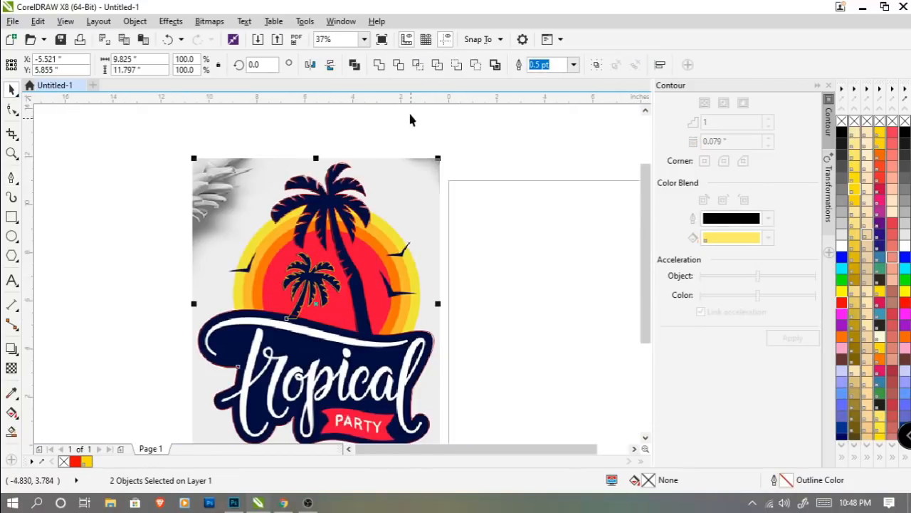
click(379, 64)
Step: Set the welded palm and banner curve's outline colour to PANTONE 1-1-5 C, keeping the curve in place over the image
drag(334, 193, 128, 180)
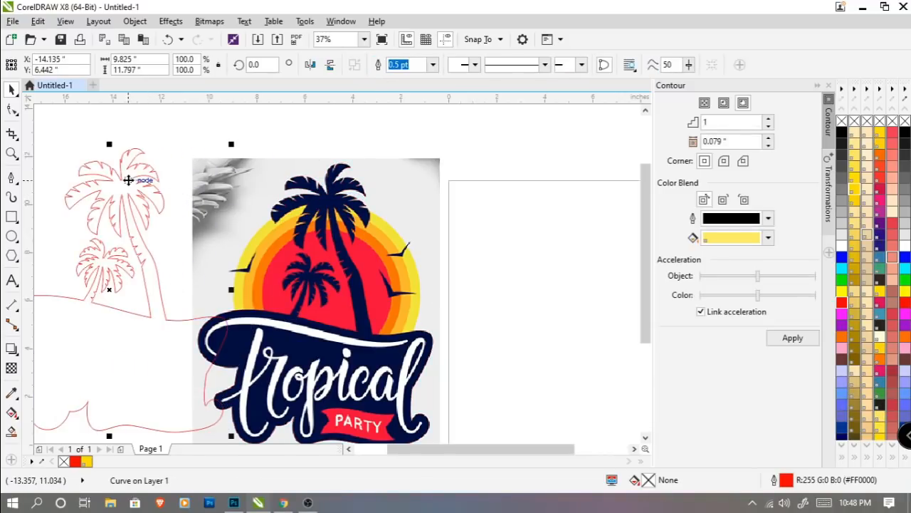
key(ctrl+z)
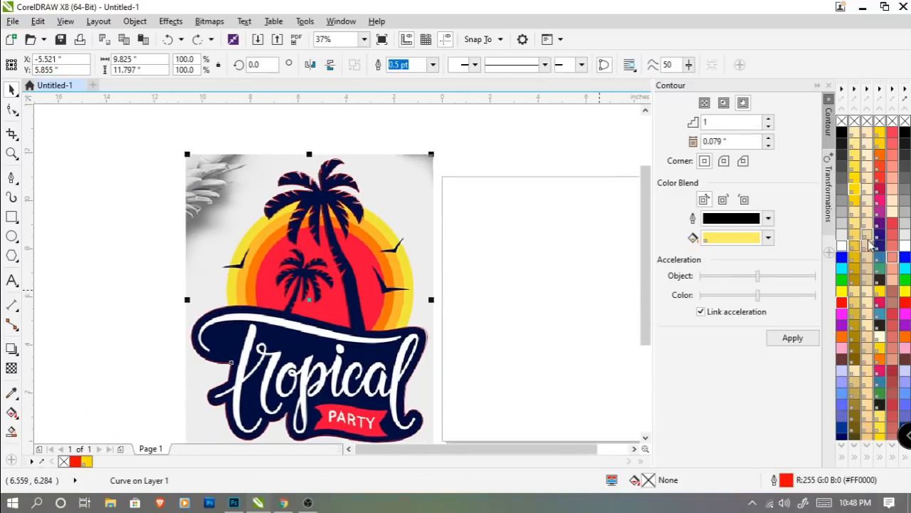
right_click(856, 181)
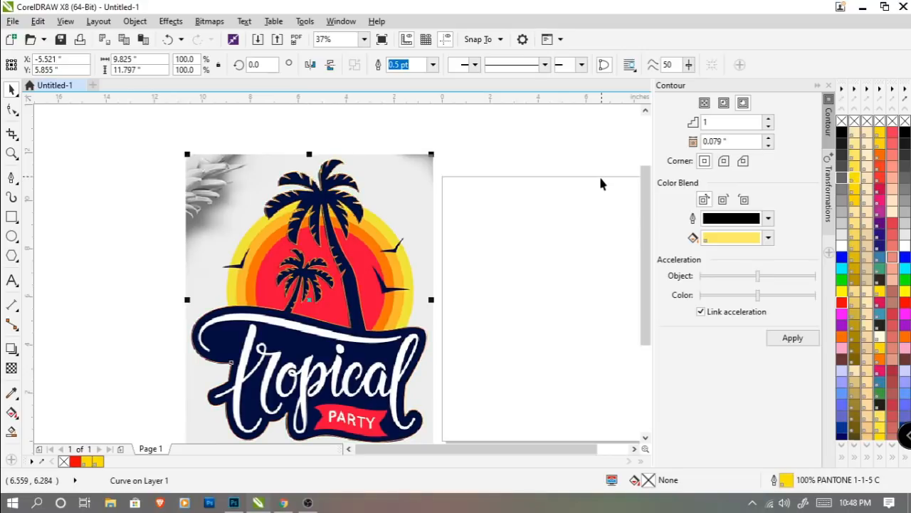
click(522, 225)
Step: Start the left bird's outline with the Pen tool, tracing its lower edge from the upper wing tip through the body to the left tip
scroll(339, 327, up, 2)
click(13, 179)
drag(220, 190, 444, 314)
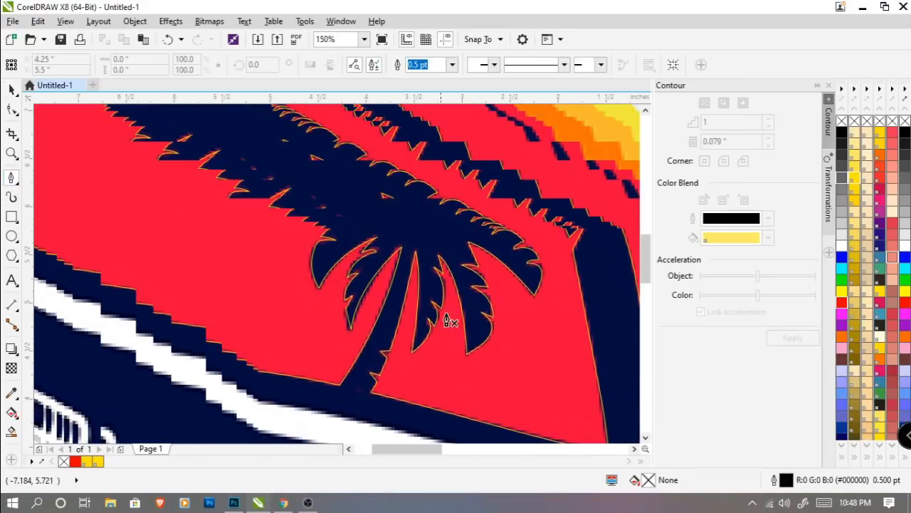
drag(181, 158, 309, 200)
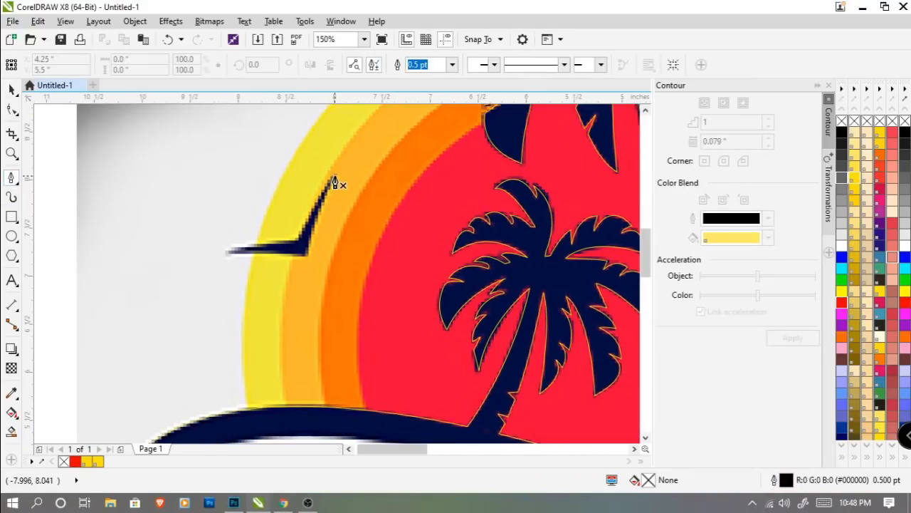
double_click(306, 258)
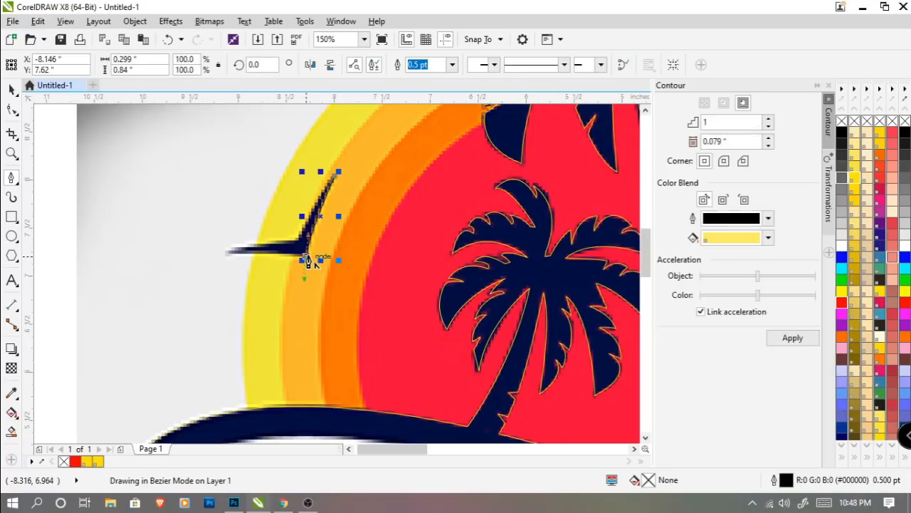
click(228, 254)
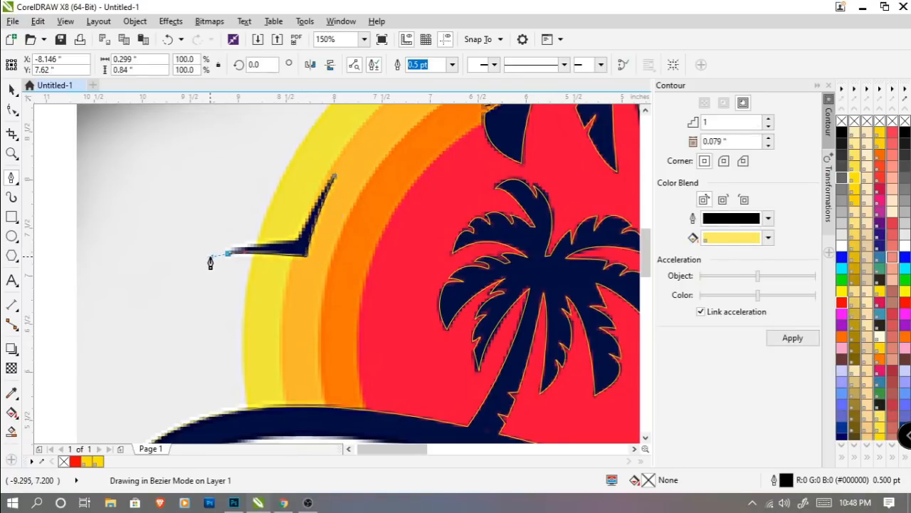
alt+click(228, 254)
Step: Trace the left bird's upper edge through the inner bend and close the shape at the upper wing tip
scroll(303, 237, up, 1)
drag(293, 243, 353, 255)
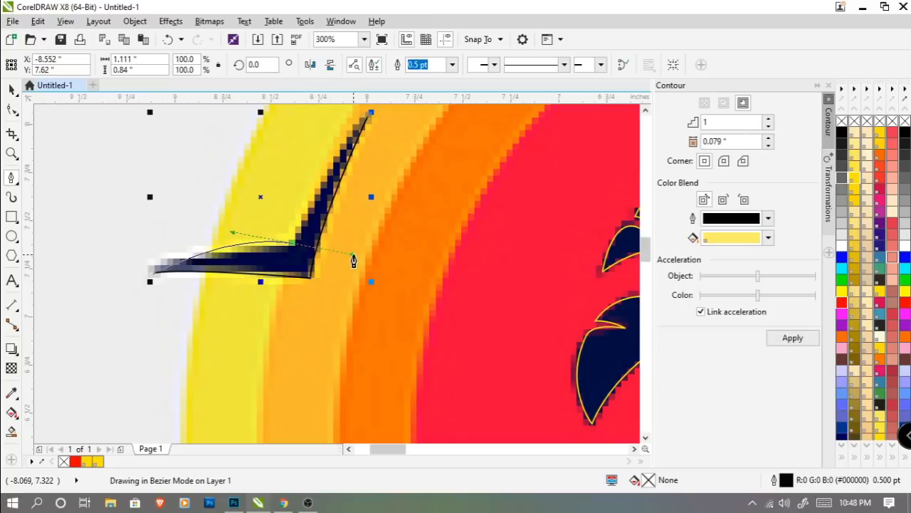
alt+click(293, 244)
drag(311, 207, 275, 278)
mouse_move(330, 187)
mouse_down()
mouse_move(285, 195)
mouse_move(297, 212)
mouse_up()
Step: Trace the lower-right bird as a closed curve through its upper wing tip, body corner, right wing tip and inner bend
scroll(294, 224, down, 2)
drag(451, 275, 322, 283)
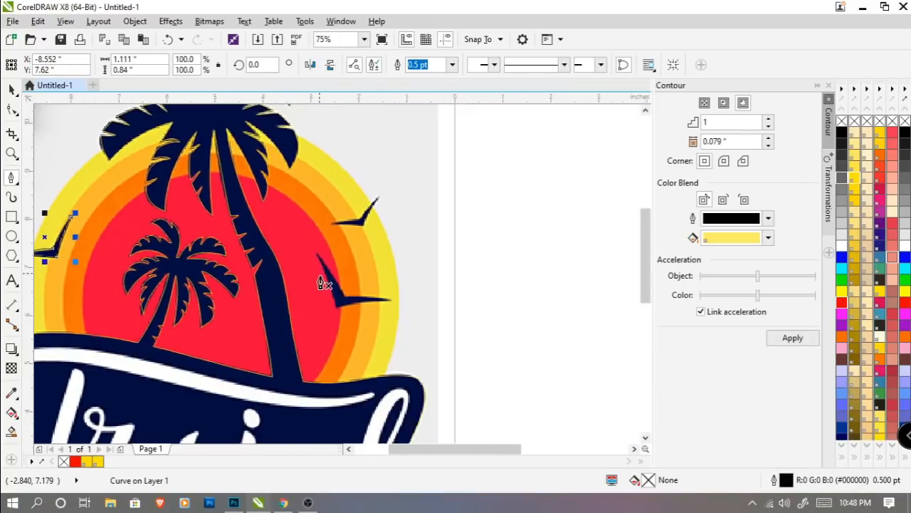
scroll(311, 271, up, 1)
click(308, 225)
mouse_move(351, 345)
mouse_down()
mouse_move(349, 387)
mouse_move(354, 354)
mouse_up()
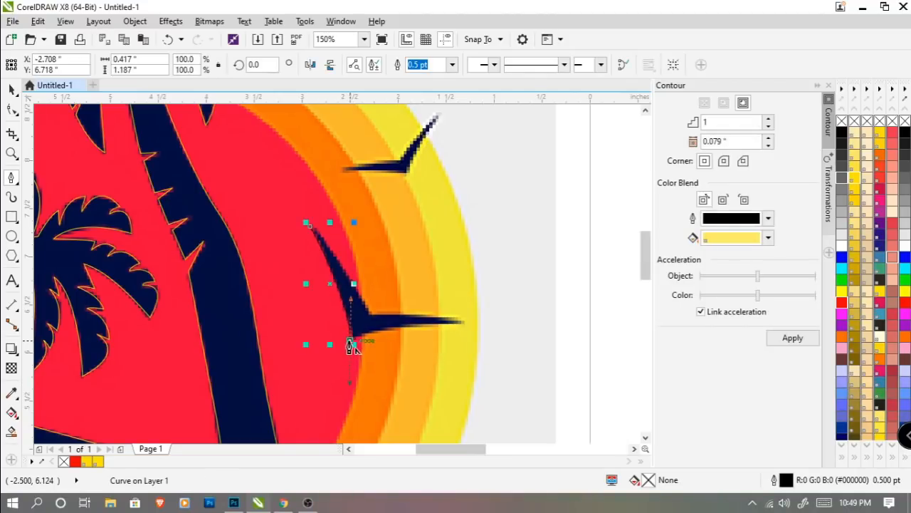
drag(463, 326, 489, 337)
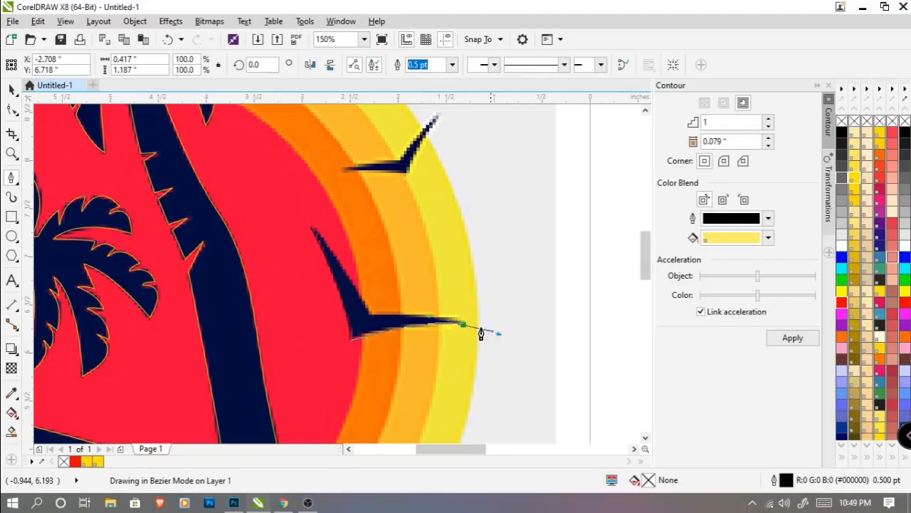
drag(371, 314, 341, 319)
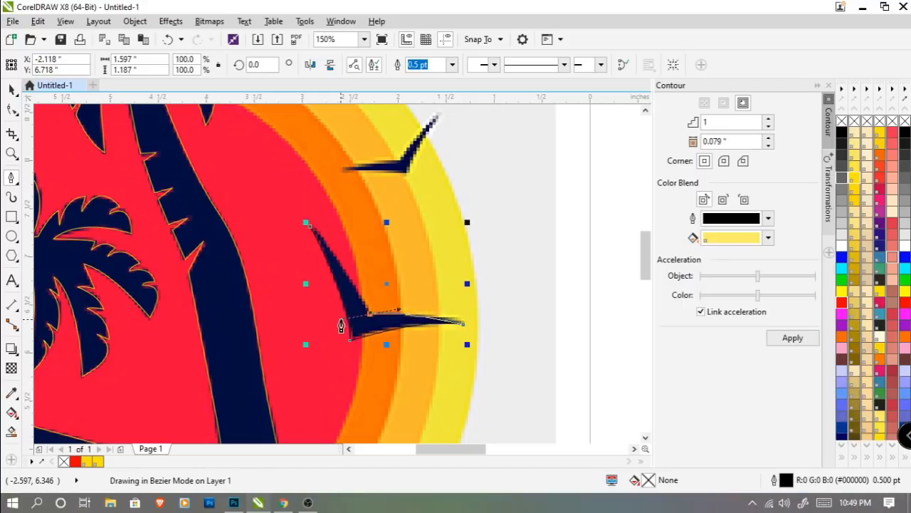
mouse_move(310, 228)
mouse_down()
mouse_move(339, 250)
mouse_move(332, 249)
mouse_up()
Step: Trace the upper-right bird's lower edge from the left wing tip through the body corner to the upper wing tip
drag(359, 167, 330, 239)
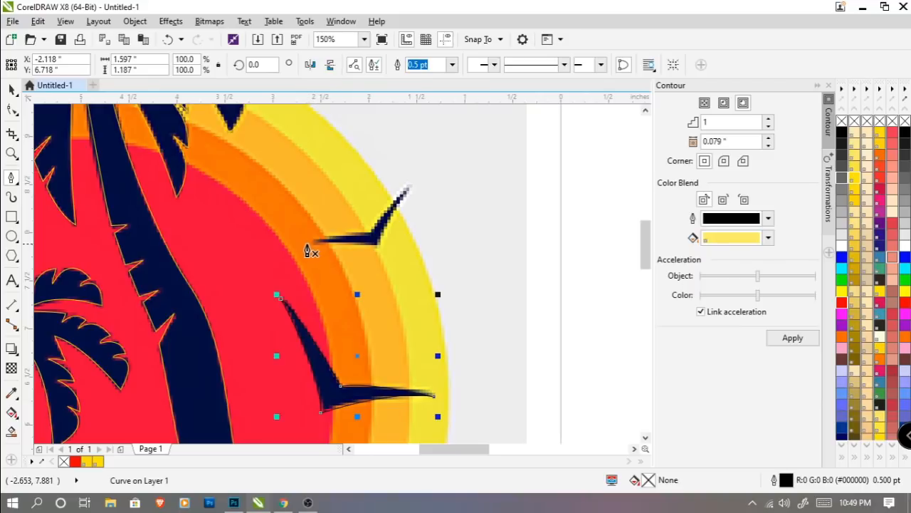
click(309, 244)
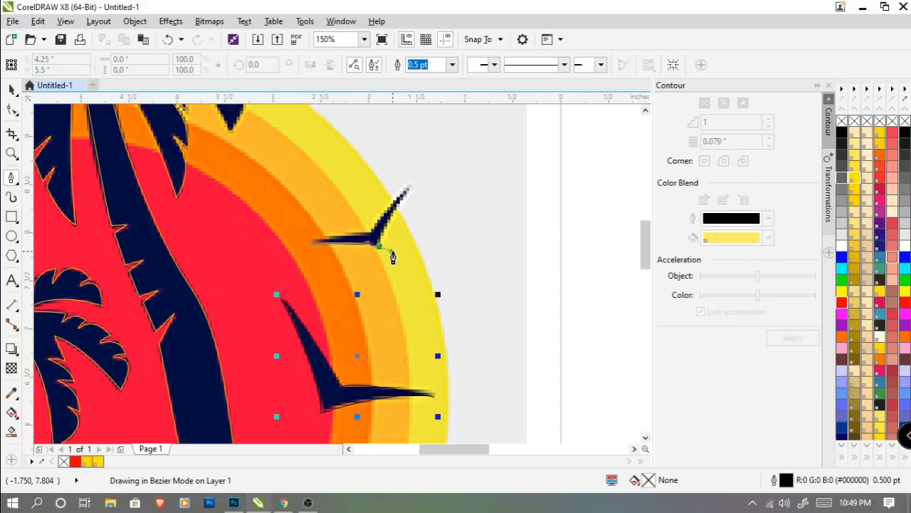
double_click(381, 248)
drag(411, 196, 434, 166)
click(412, 188)
Step: Trace the upper-right bird's upper edge through the inner bend and close the shape at the left wing tip
scroll(350, 227, up, 1)
drag(389, 234, 389, 240)
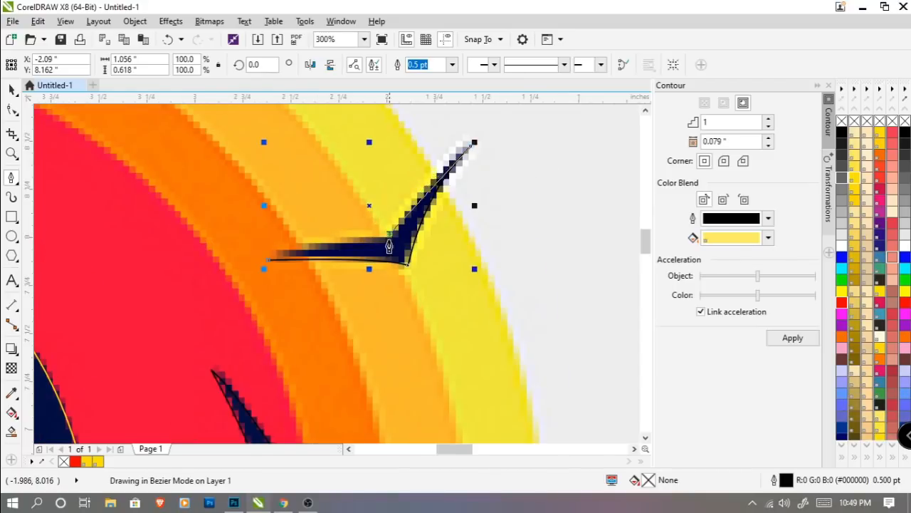
double_click(391, 246)
click(267, 261)
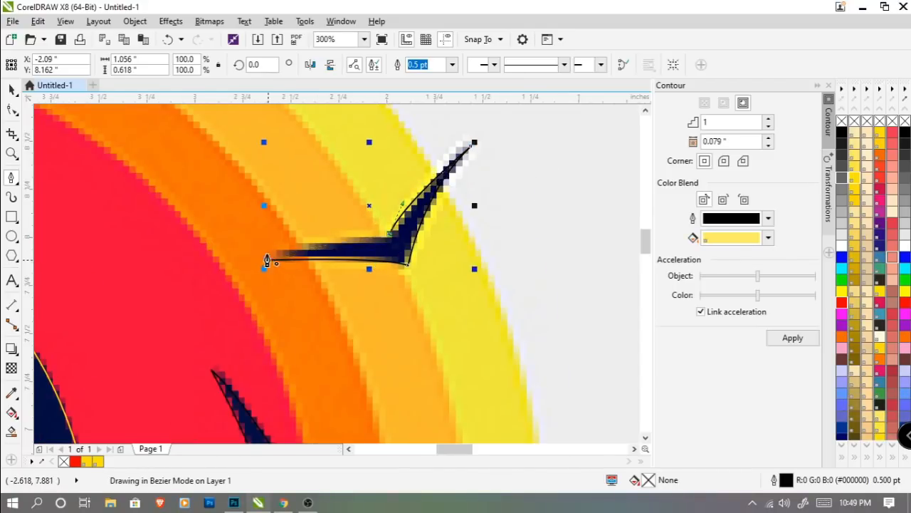
drag(276, 247, 277, 247)
Step: Weld the three bird shapes with the palm and banner outline into one curve
scroll(374, 264, down, 3)
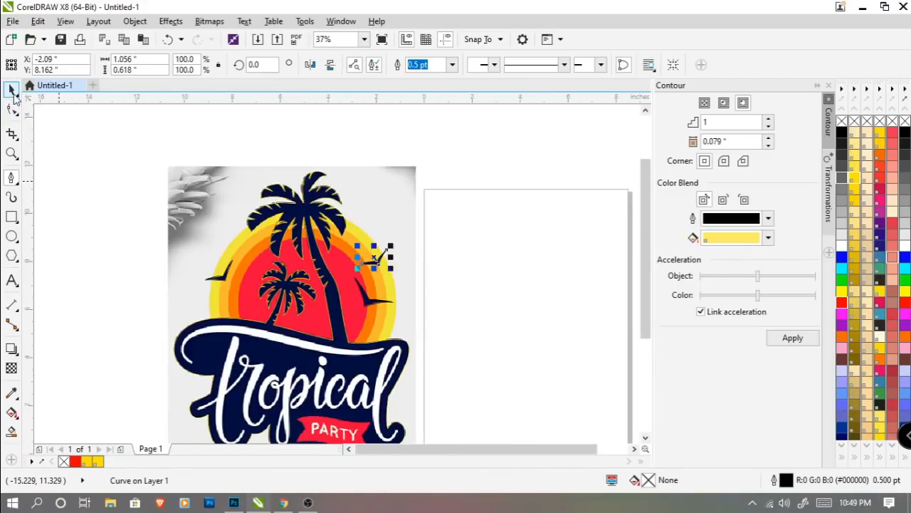
click(12, 91)
drag(91, 224, 434, 307)
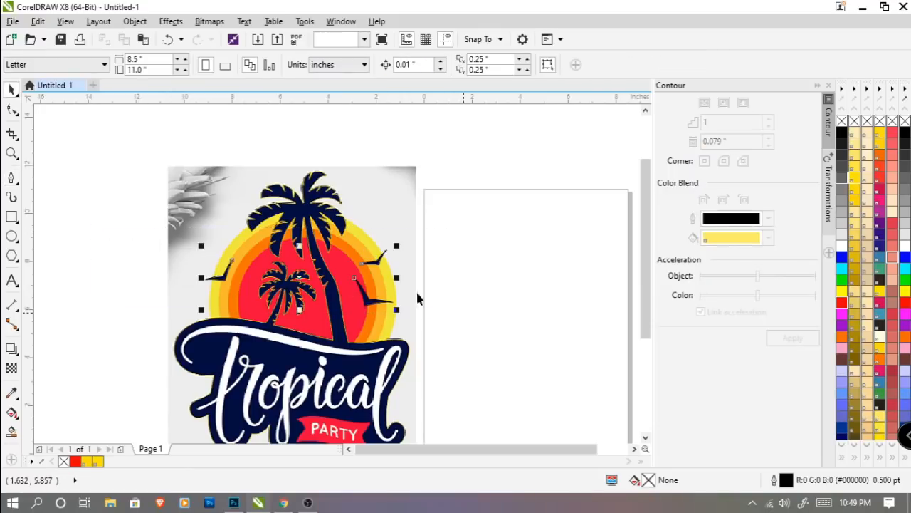
shift+click(305, 213)
click(380, 67)
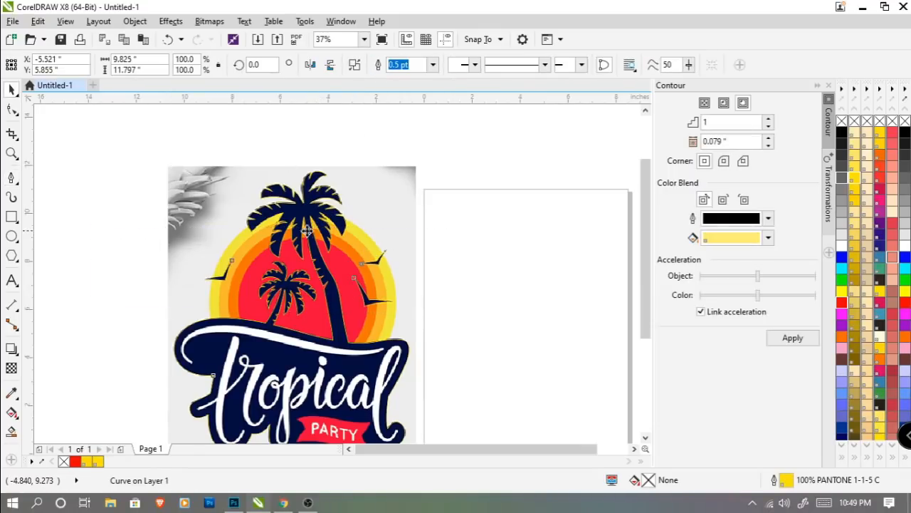
Step: Set the welded birds, palms and banner curve's outline colour to blue, keeping it in place over the image
drag(307, 231, 396, 216)
scroll(121, 216, down, 1)
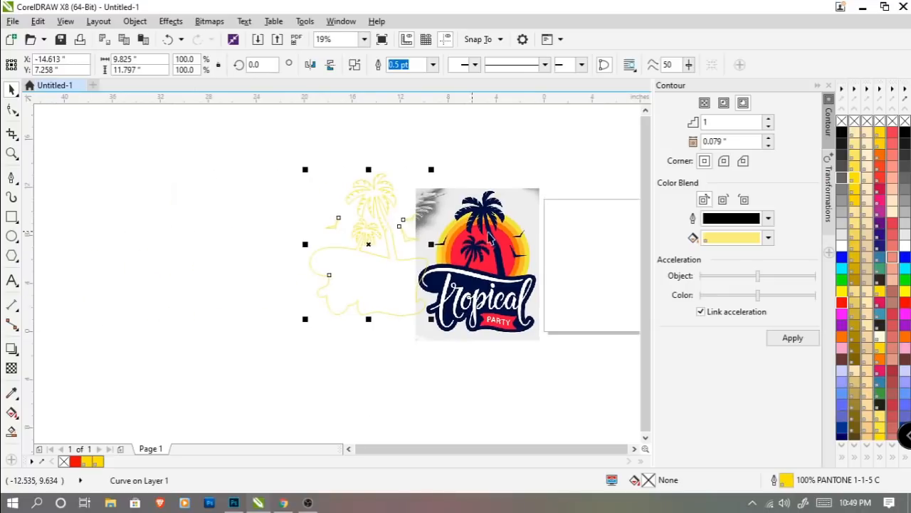
key(ctrl+z)
right_click(842, 260)
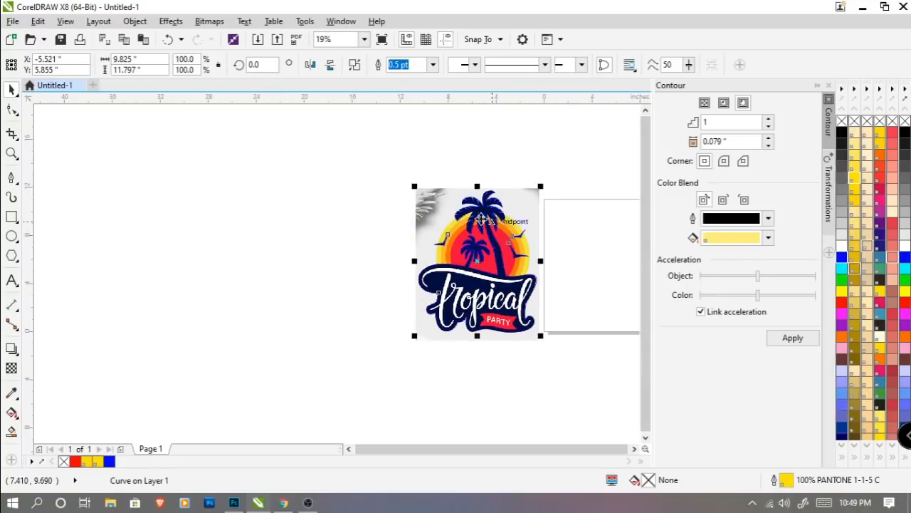
Step: Move the welded curve off the logo image to inspect it, undo the move and deselect everything
drag(479, 213, 344, 217)
scroll(412, 262, up, 1)
key(ctrl+z)
drag(509, 265, 342, 261)
click(546, 255)
Step: Start the red PARTY ribbon's outline with the Pen tool, curving from its upper-left corner into the inner point of the left notch
scroll(419, 381, up, 1)
drag(423, 383, 412, 321)
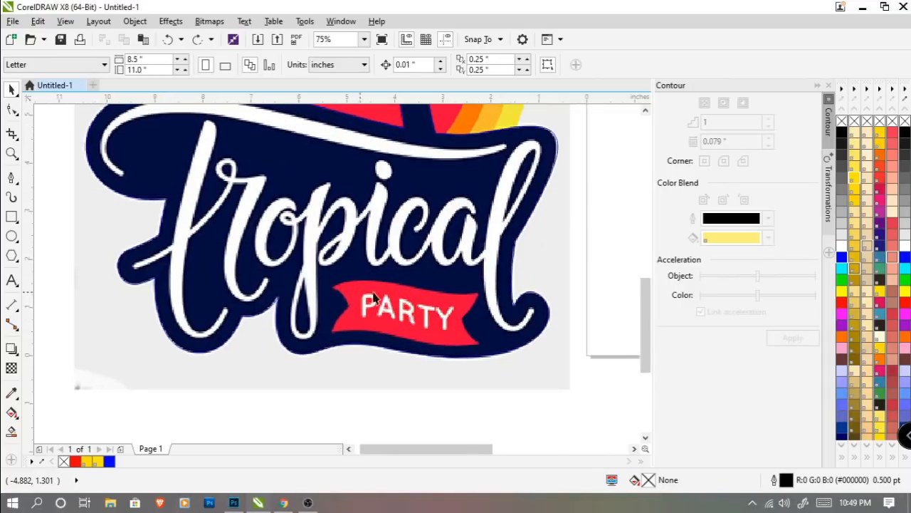
click(10, 178)
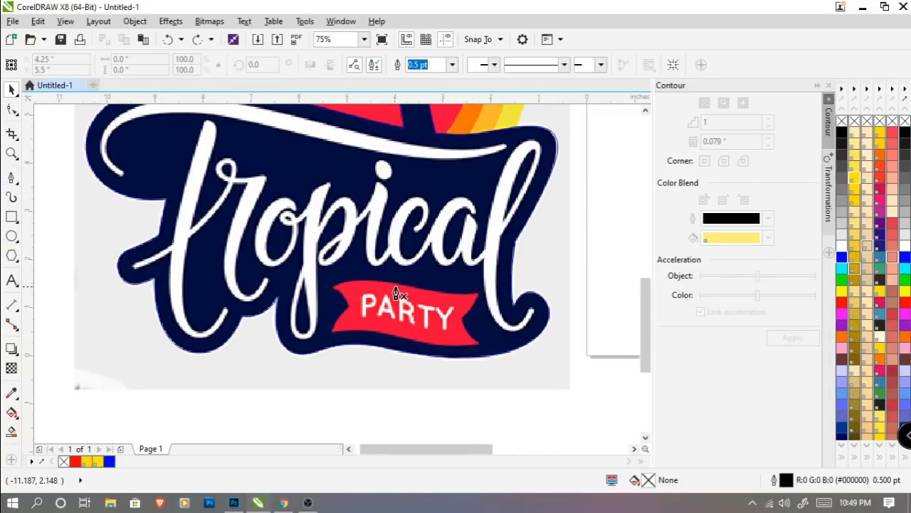
scroll(363, 307, up, 2)
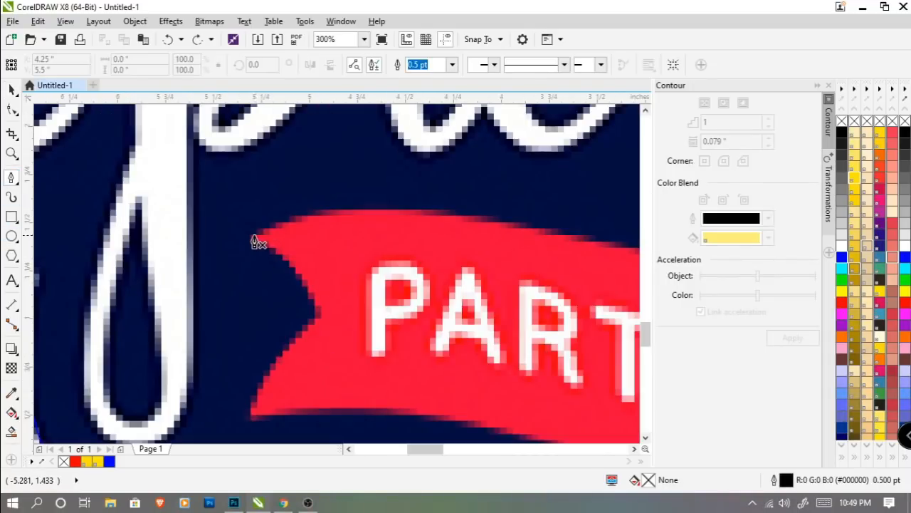
click(255, 243)
scroll(316, 315, down, 1)
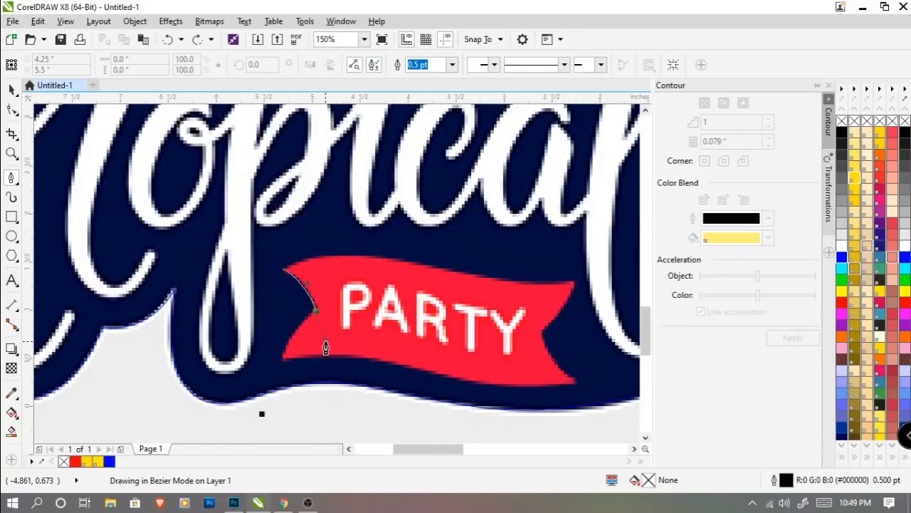
double_click(317, 314)
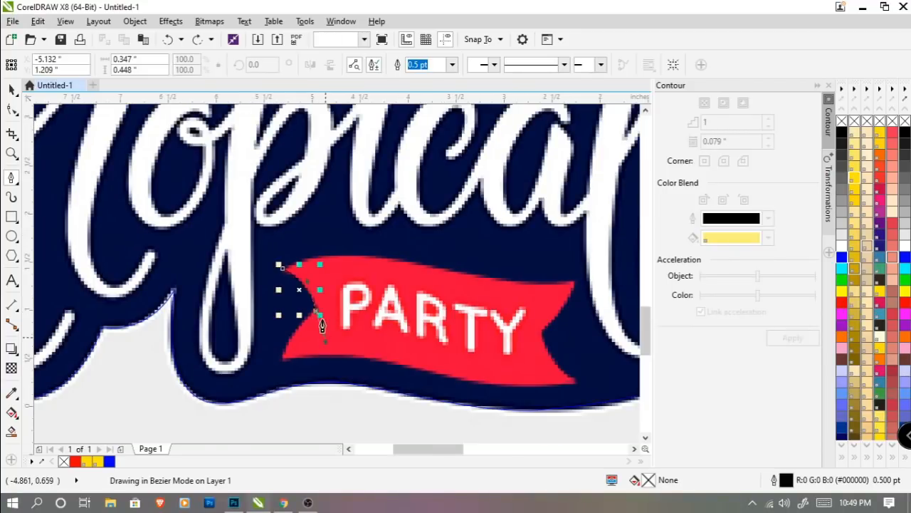
Step: Continue the ribbon outline from the left notch around the lower-left tip and along the bottom edge to the lower-right tip
drag(280, 361, 275, 386)
double_click(281, 370)
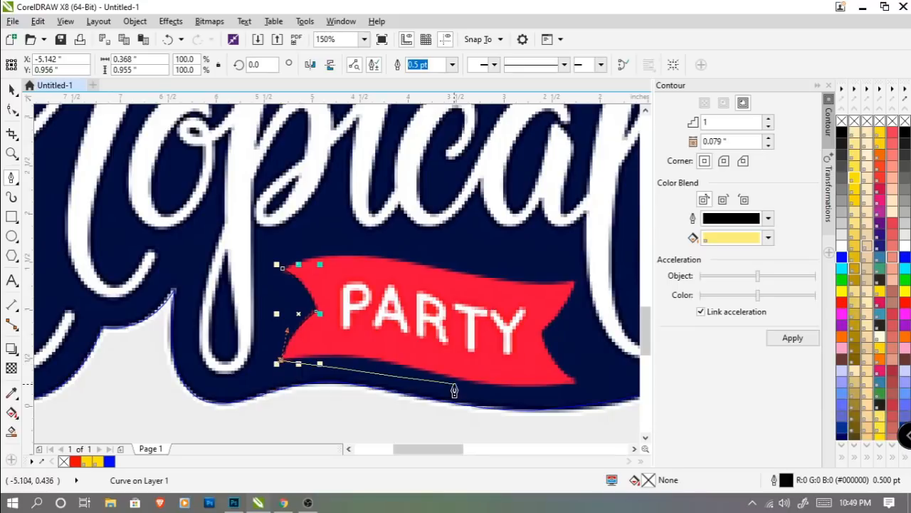
drag(417, 376, 479, 394)
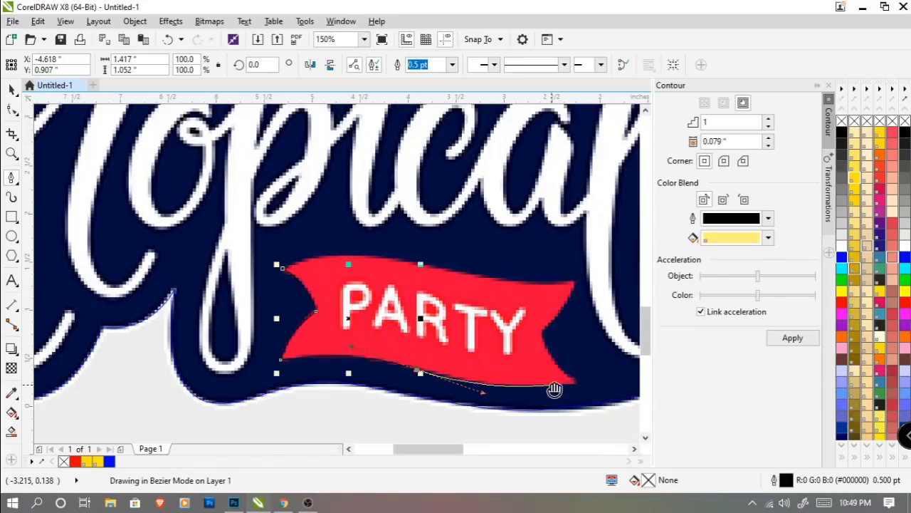
click(496, 387)
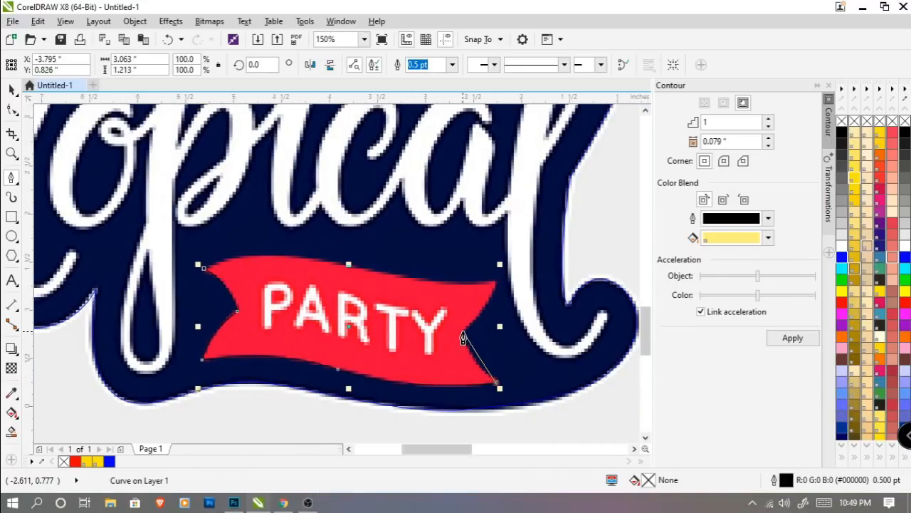
Step: Trace the ribbon's right notch and top edge, closing the outline at its upper-left corner
drag(463, 332, 464, 307)
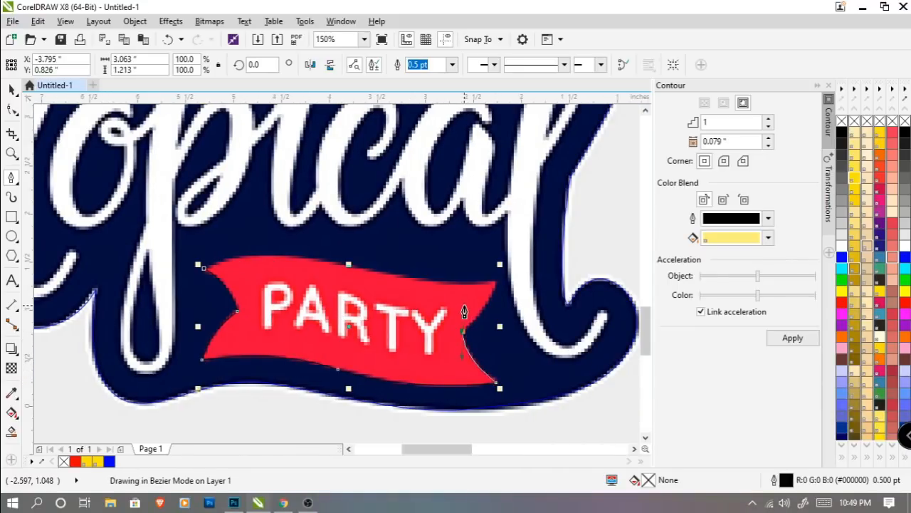
click(496, 283)
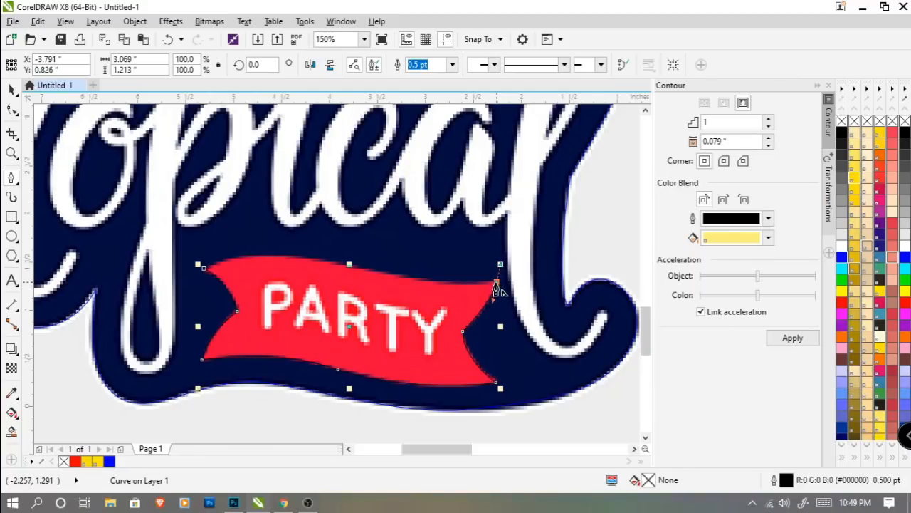
click(372, 279)
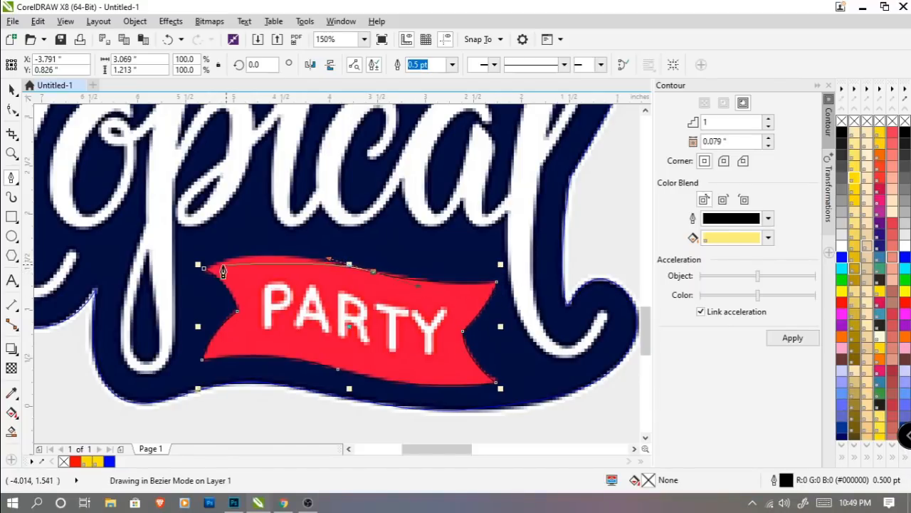
double_click(256, 248)
scroll(346, 298, down, 1)
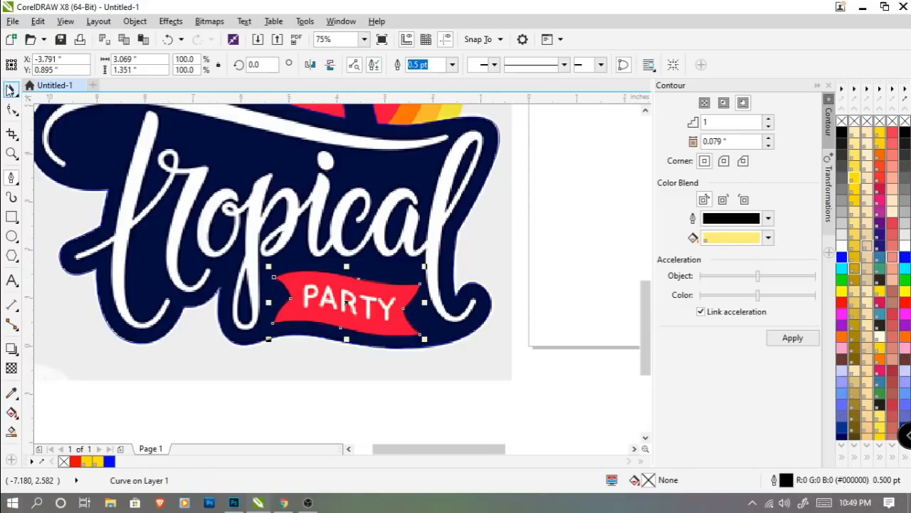
Step: Fill the closed ribbon shape with pure red (R 255, G 0, B 0) and deselect it
click(10, 88)
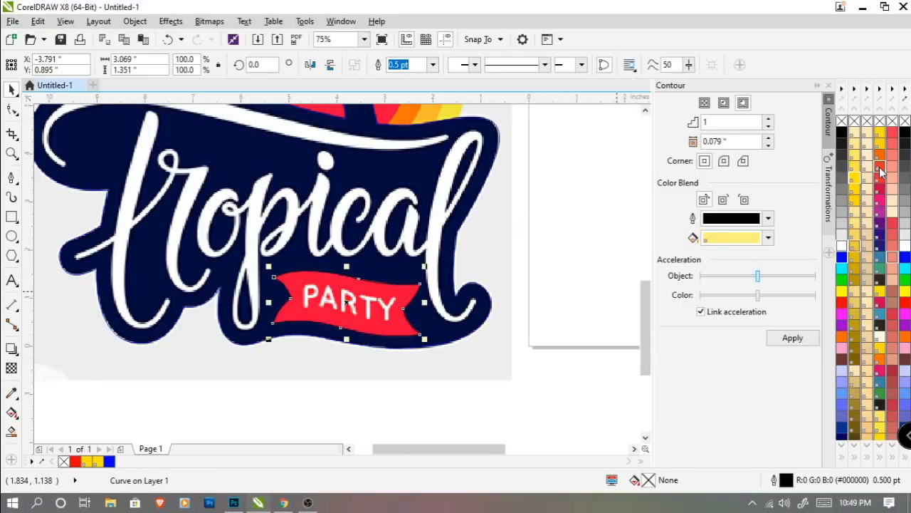
click(842, 303)
click(519, 275)
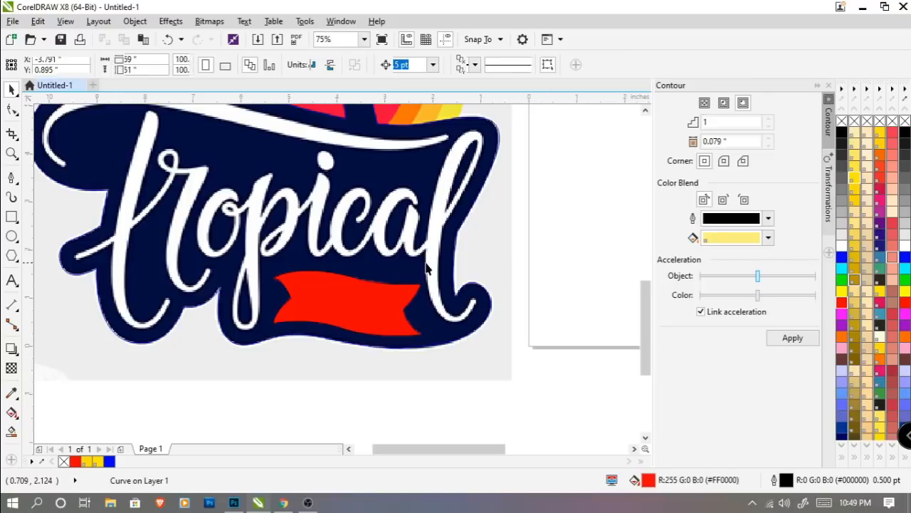
scroll(435, 296, down, 1)
scroll(308, 226, up, 1)
Step: Start a Pen outline along the inner edge of the white swash's left hook above the lettering, and set its outline colour to yellow
click(10, 181)
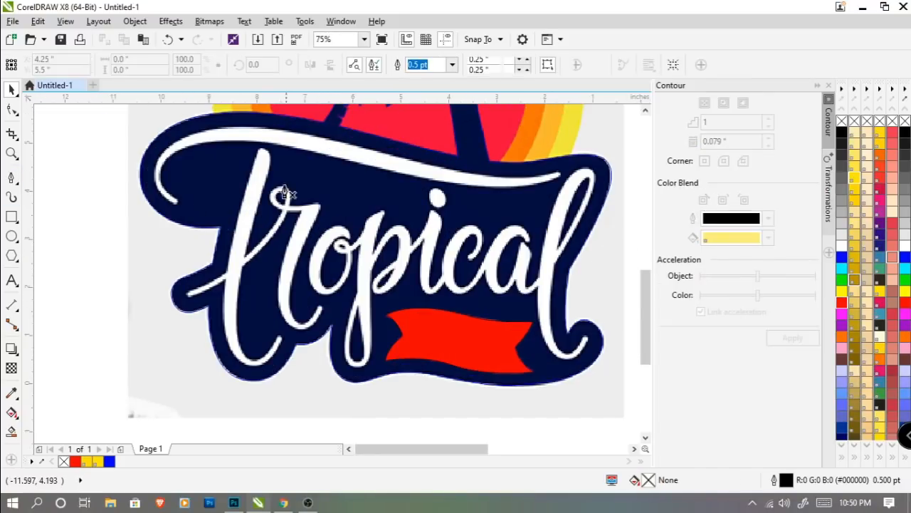
drag(218, 159, 260, 224)
scroll(219, 270, up, 2)
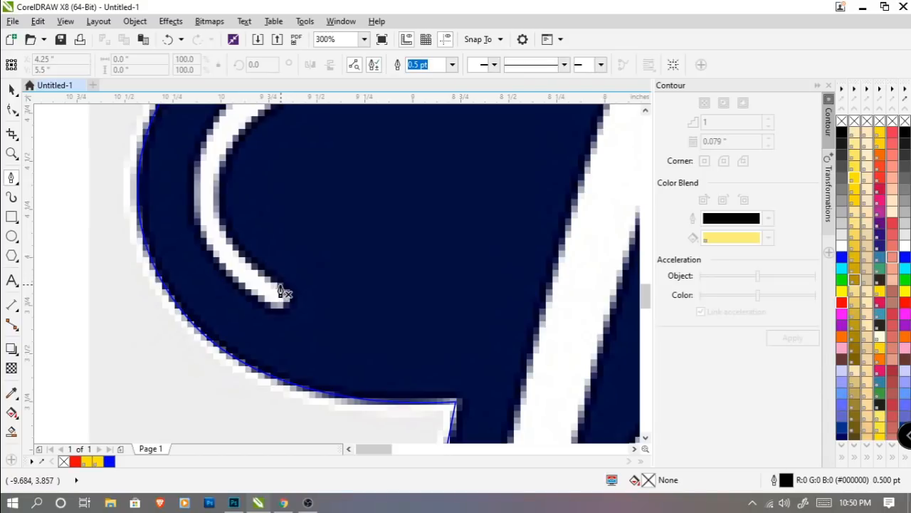
drag(266, 254, 257, 354)
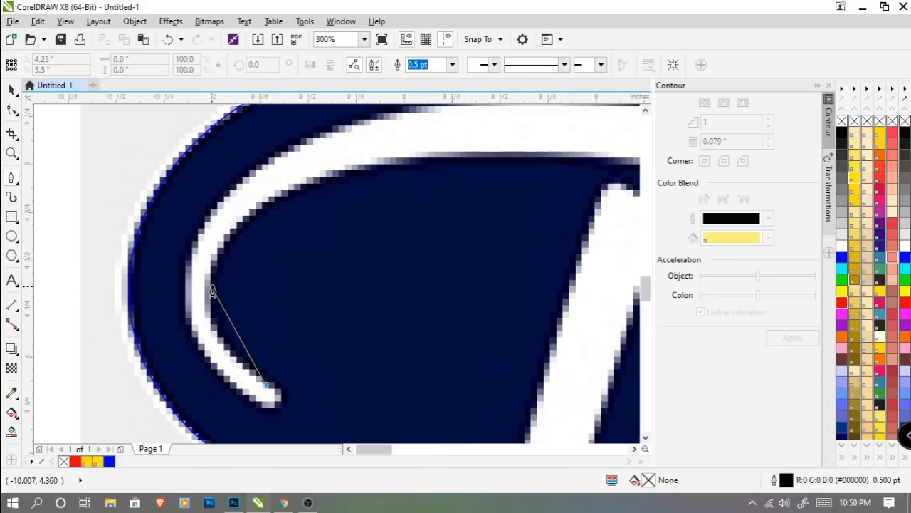
drag(213, 284, 229, 228)
drag(381, 167, 404, 203)
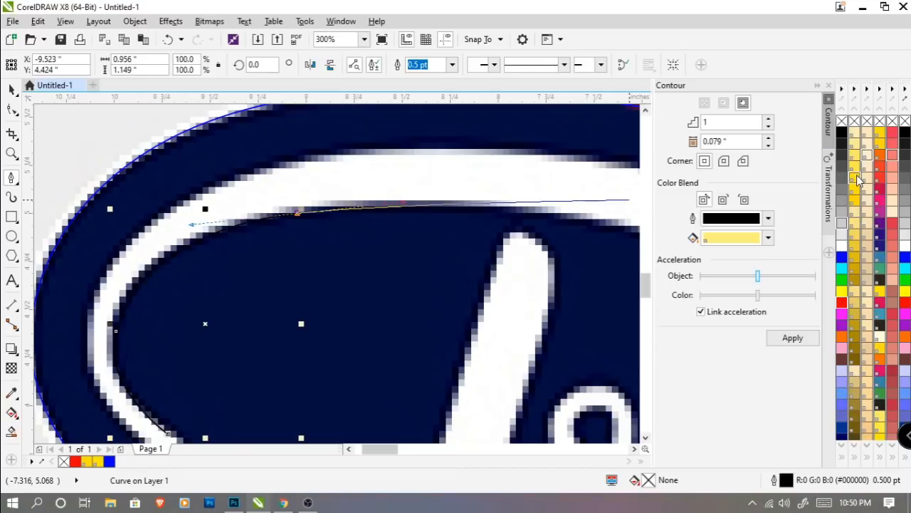
scroll(427, 242, down, 3)
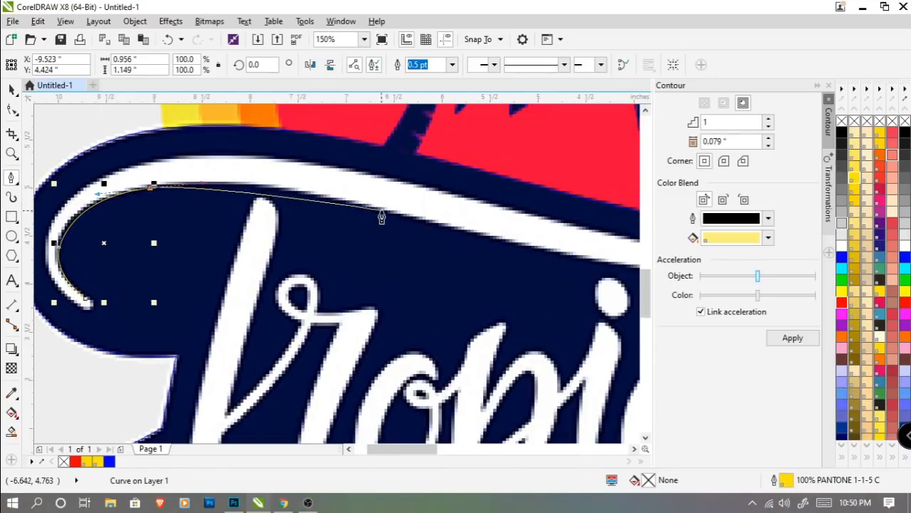
Step: Extend the swash outline along its lower edge to the pointed right end and round the tip
drag(388, 210, 533, 245)
drag(569, 269, 113, 205)
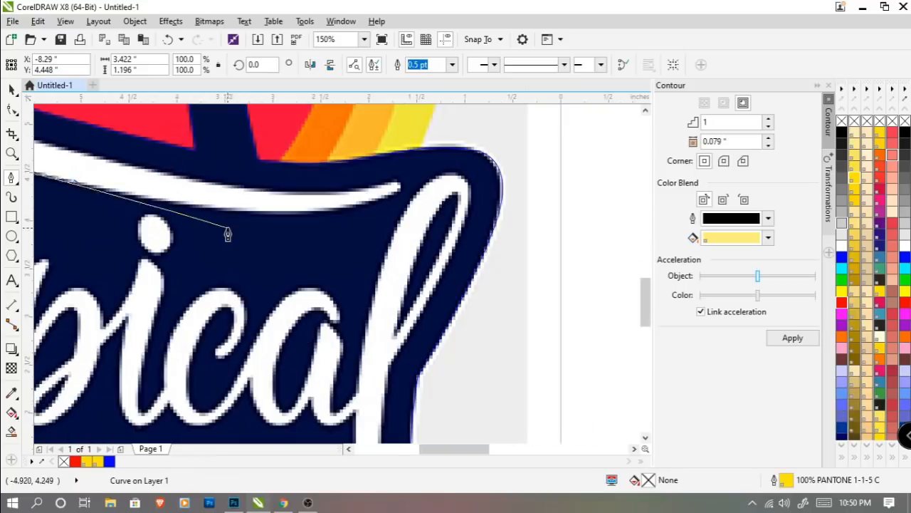
drag(240, 213, 344, 220)
scroll(401, 193, up, 1)
mouse_move(400, 185)
mouse_down()
mouse_move(405, 175)
mouse_move(329, 188)
mouse_move(213, 189)
mouse_up()
Step: Trace the swash's upper edge back around the left hook and close the curve at its starting point
scroll(205, 190, down, 2)
drag(126, 194, 597, 245)
scroll(443, 237, up, 1)
drag(355, 194, 206, 321)
scroll(228, 214, up, 3)
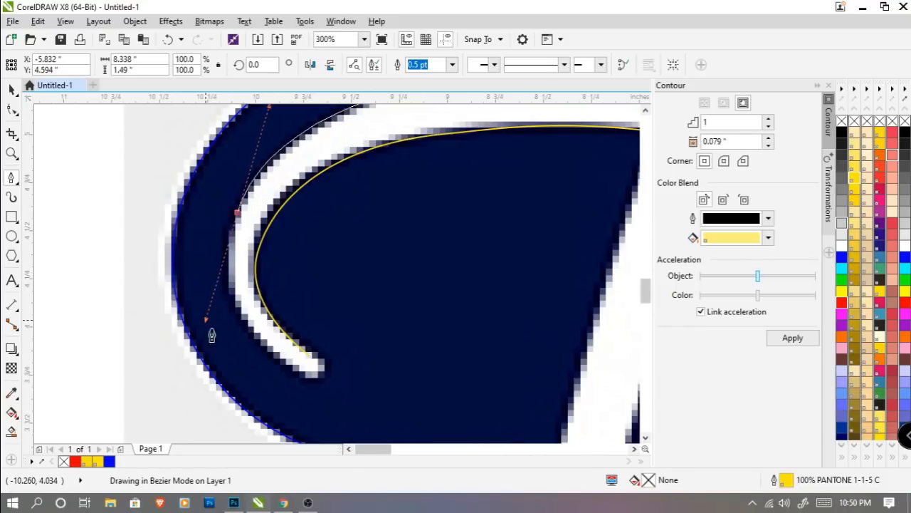
mouse_move(285, 372)
mouse_down()
mouse_move(282, 314)
mouse_move(305, 325)
mouse_move(309, 308)
mouse_up()
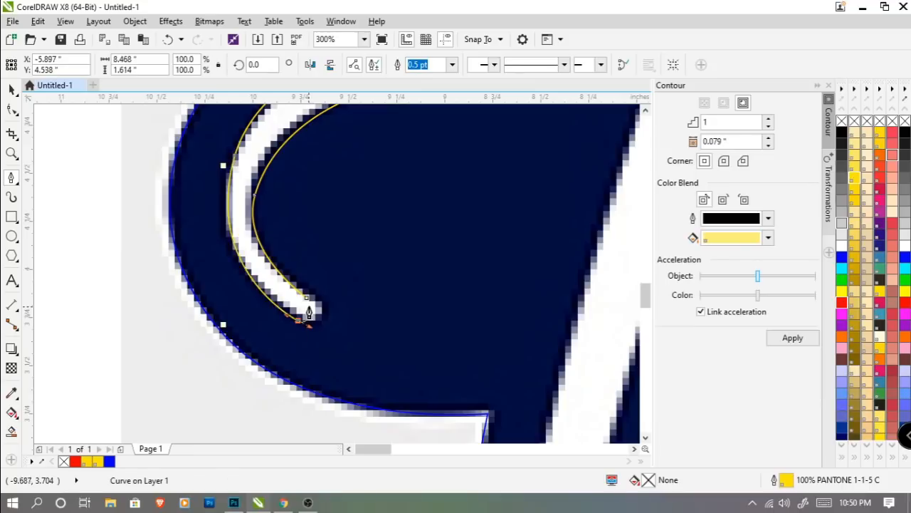
scroll(331, 313, down, 3)
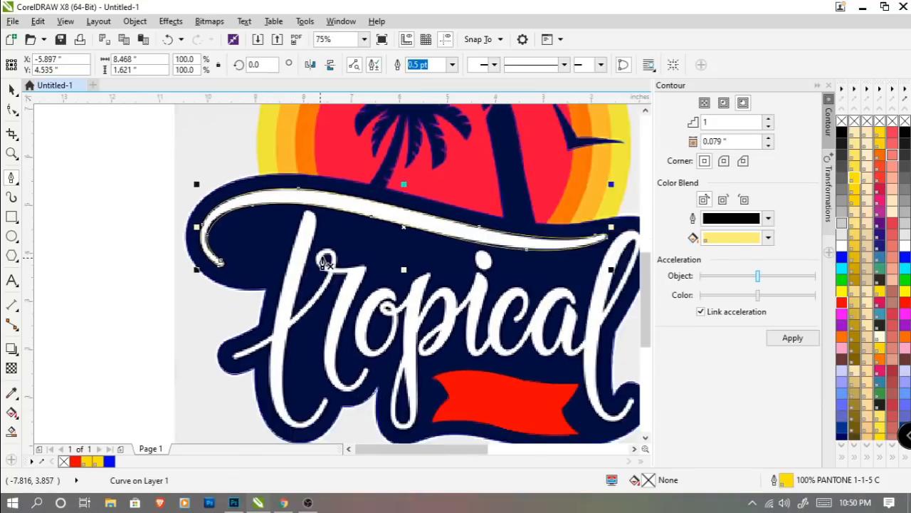
Step: Begin outlining the letter t with the Pen tool, going down the stem's left edge and around the left end of its crossbar
scroll(325, 261, up, 2)
click(282, 183)
drag(244, 355, 239, 310)
click(238, 313)
drag(187, 345, 292, 274)
scroll(348, 234, up, 1)
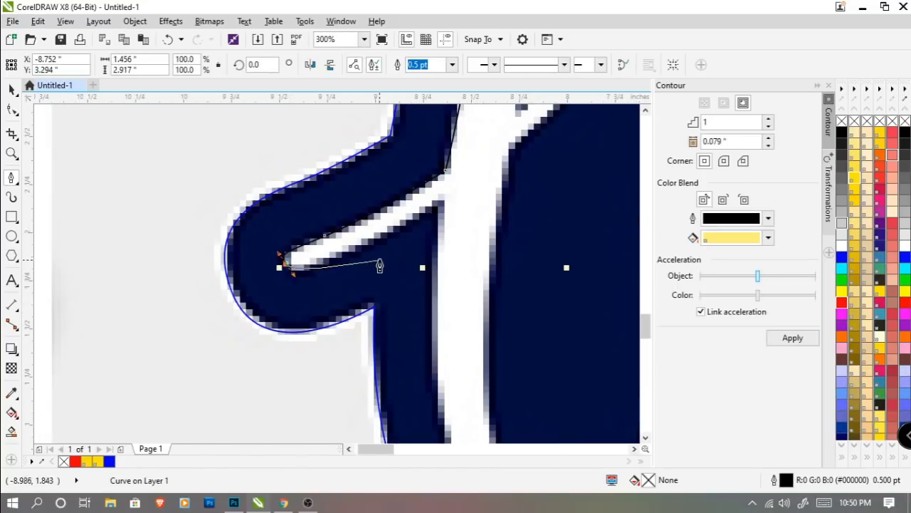
drag(364, 251, 408, 225)
click(440, 203)
scroll(448, 253, down, 1)
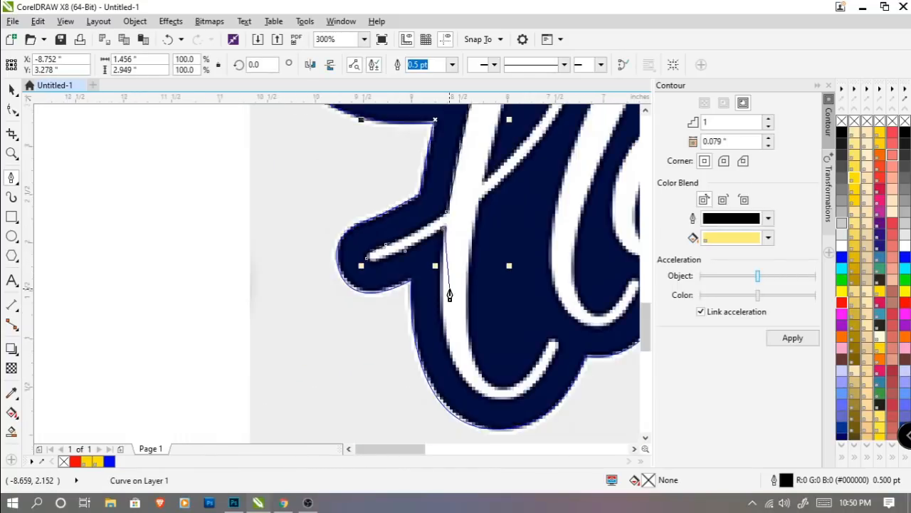
Step: Trace the lower part of the t's left edge and its bottom hook, rounding the tip and returning along the inside
drag(449, 289, 354, 175)
drag(361, 259, 384, 301)
scroll(436, 285, up, 1)
drag(443, 270, 478, 238)
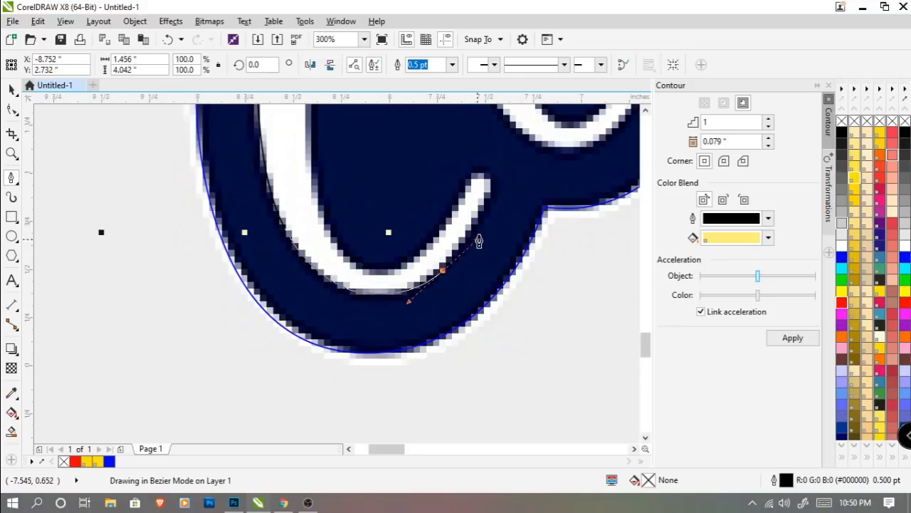
mouse_move(496, 182)
mouse_down()
mouse_move(481, 172)
mouse_move(454, 204)
mouse_up()
drag(382, 268, 343, 275)
Step: Carry the outline up the t stem's right edge, along the underside of the connecting stroke and beneath the r's bar
scroll(334, 271, up, 2)
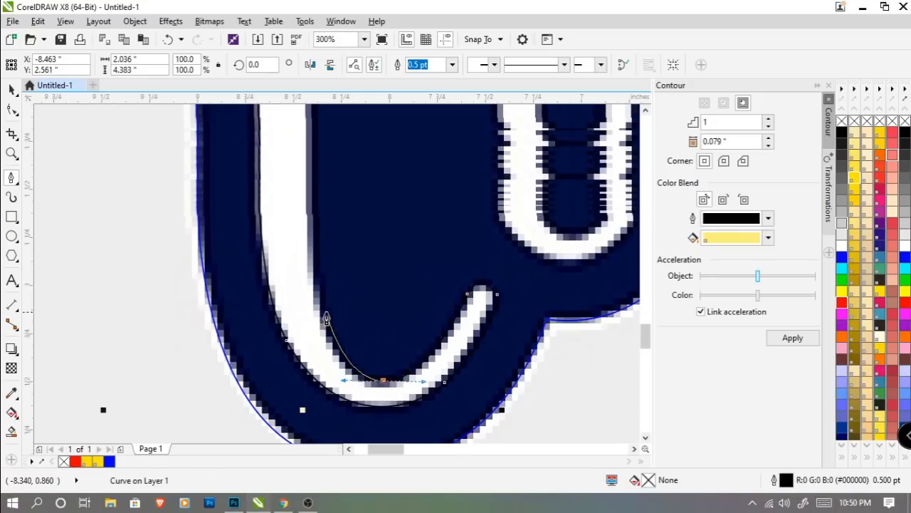
drag(314, 238, 313, 149)
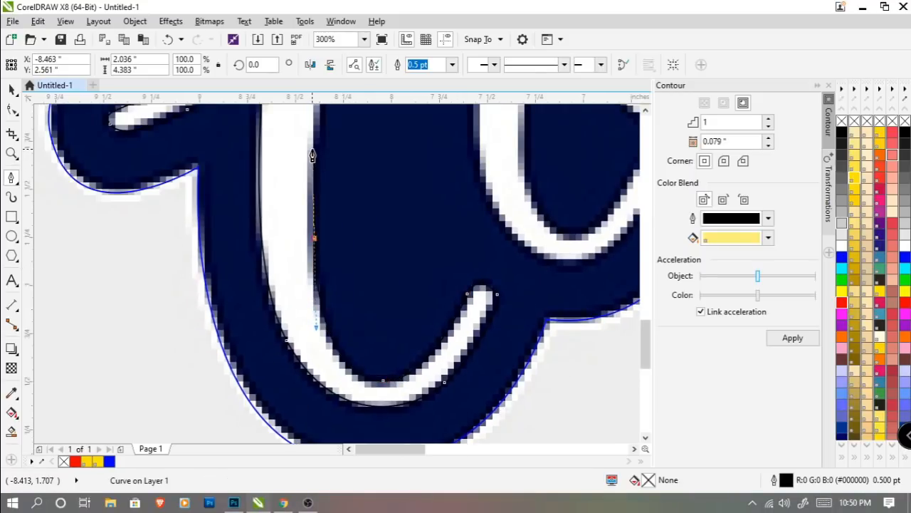
scroll(313, 150, down, 2)
scroll(320, 277, up, 1)
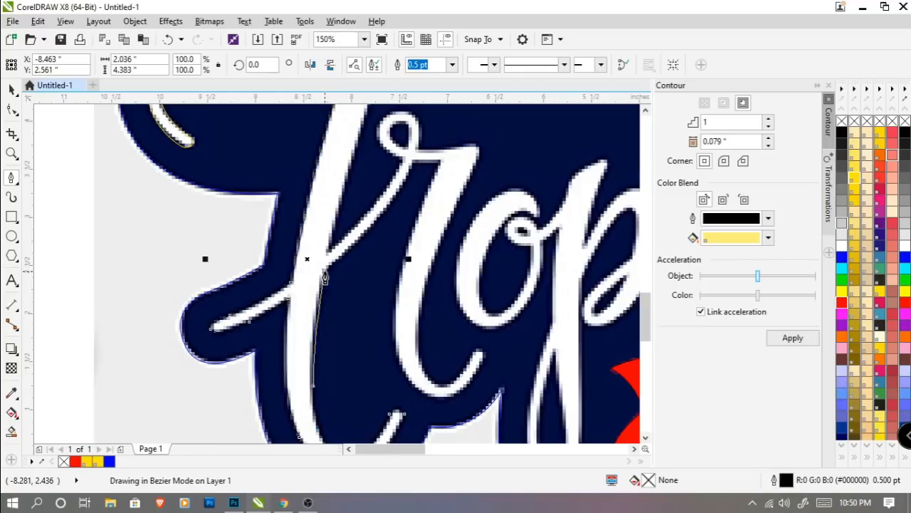
scroll(325, 278, up, 1)
scroll(327, 314, up, 1)
drag(350, 275, 376, 189)
click(403, 272)
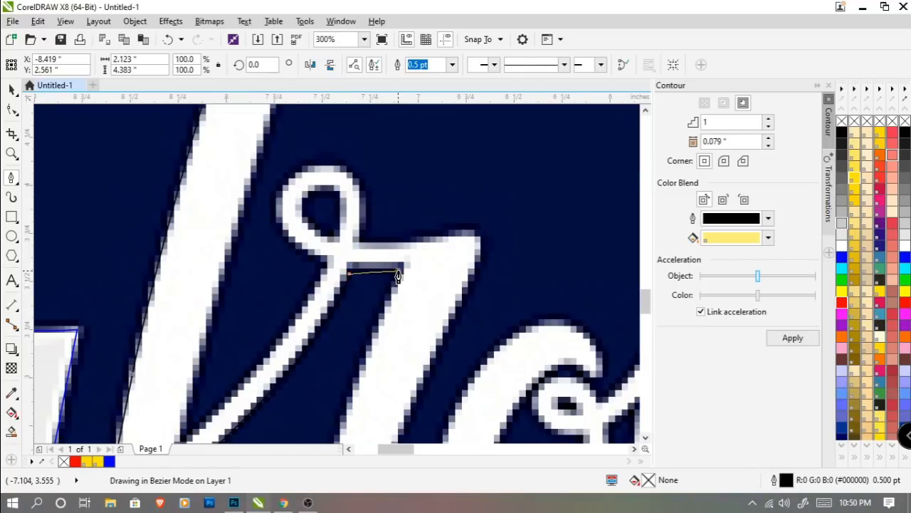
Step: Set the lettering curve's outline to yellow and trace the r stem's left edge down and around its bottom hook
scroll(402, 299, down, 2)
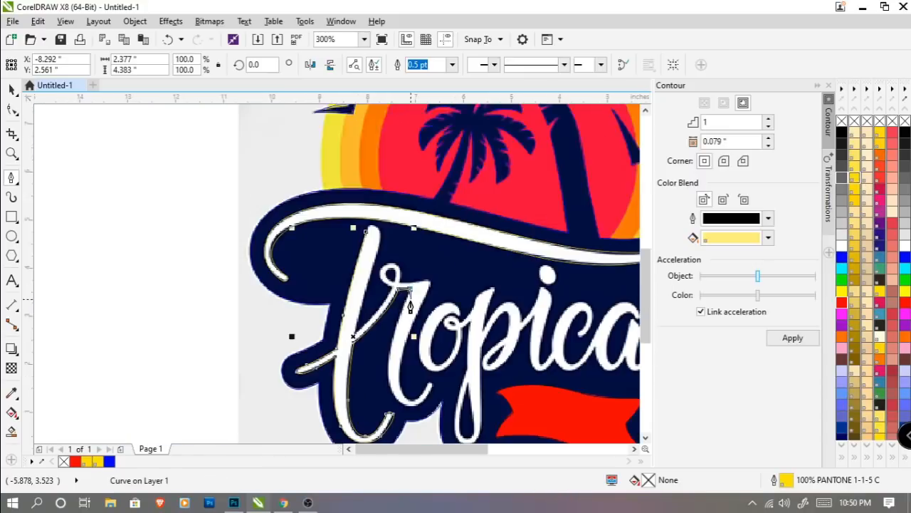
scroll(395, 228, up, 1)
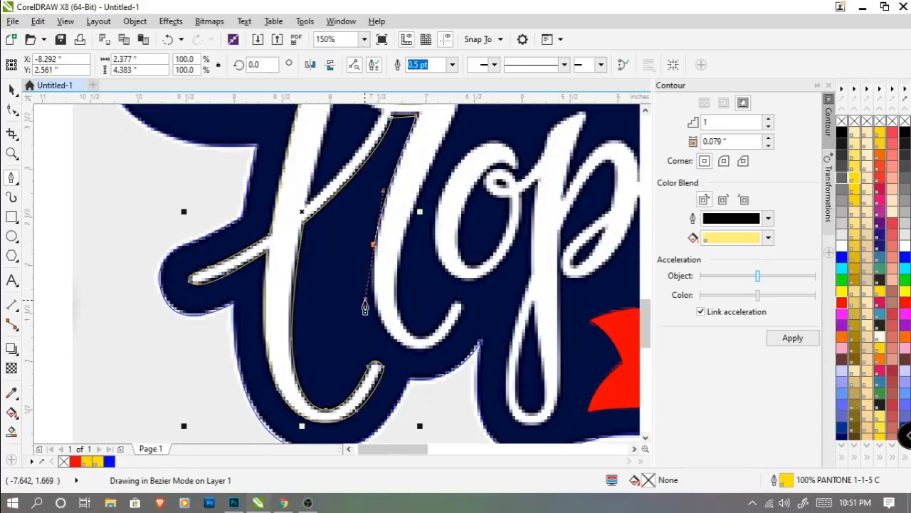
scroll(408, 366, up, 1)
mouse_move(409, 354)
mouse_down()
mouse_move(437, 364)
mouse_move(458, 348)
mouse_up()
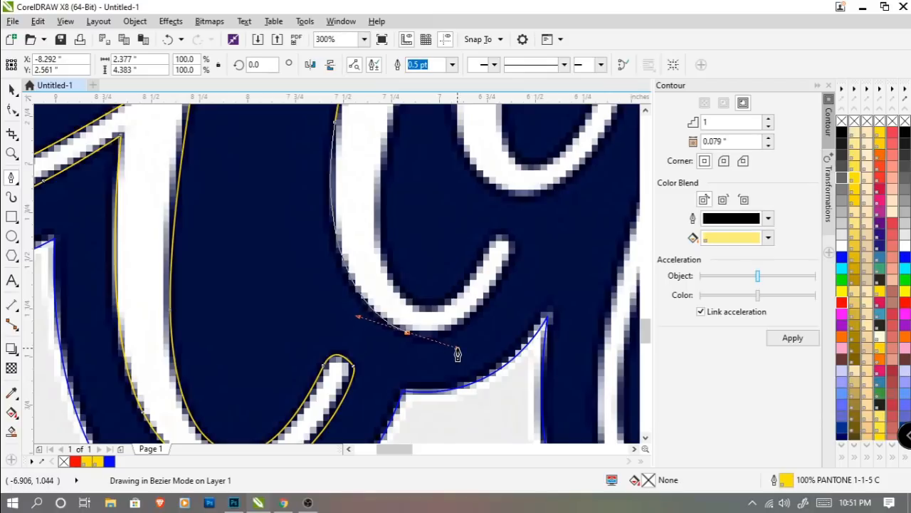
click(512, 265)
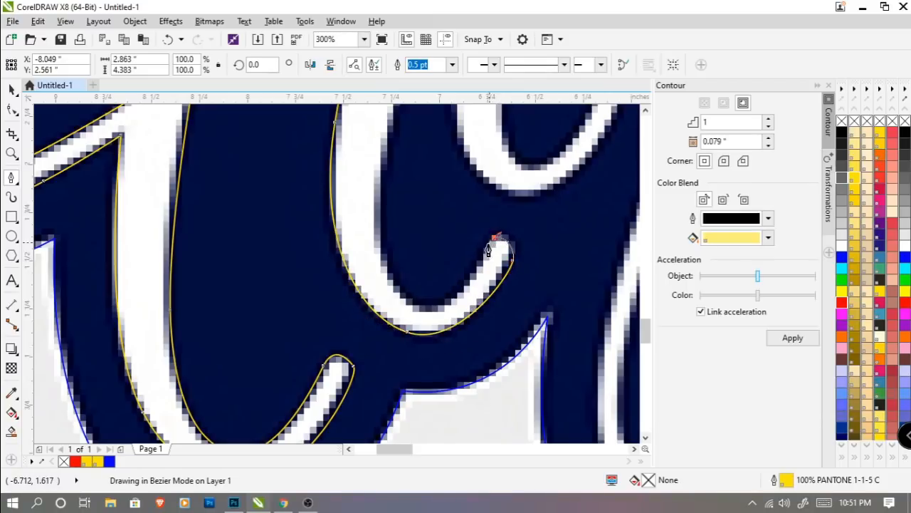
drag(435, 302, 415, 311)
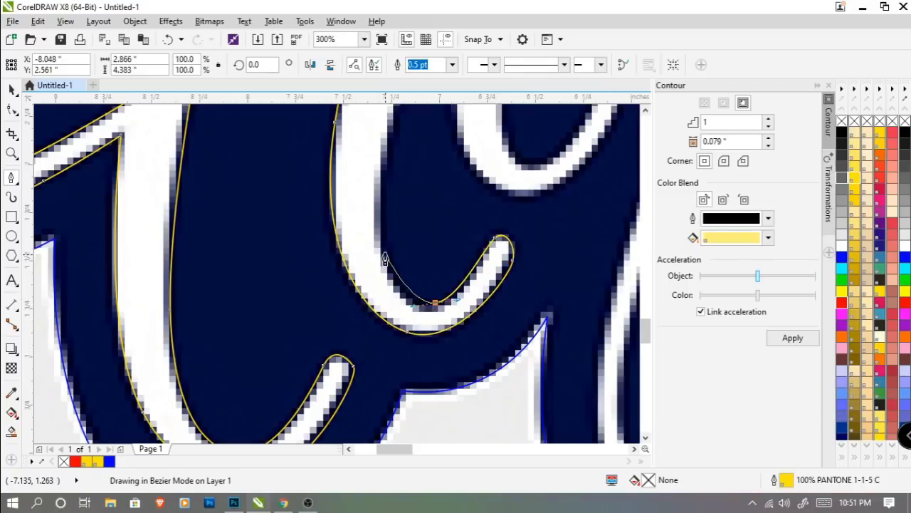
Step: Trace the r stem's right edge up to its top corner and along the top of the bar to the loop
drag(379, 238, 342, 304)
scroll(381, 224, down, 3)
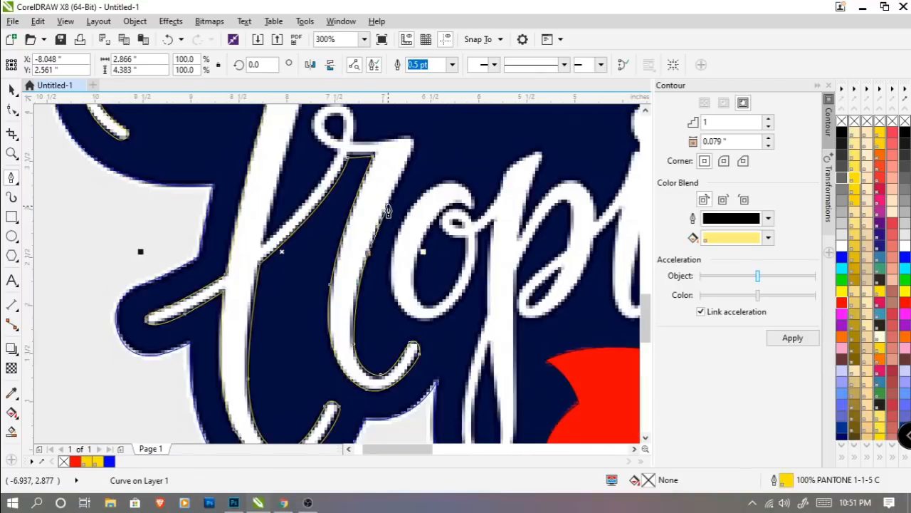
scroll(385, 213, up, 3)
scroll(383, 242, up, 2)
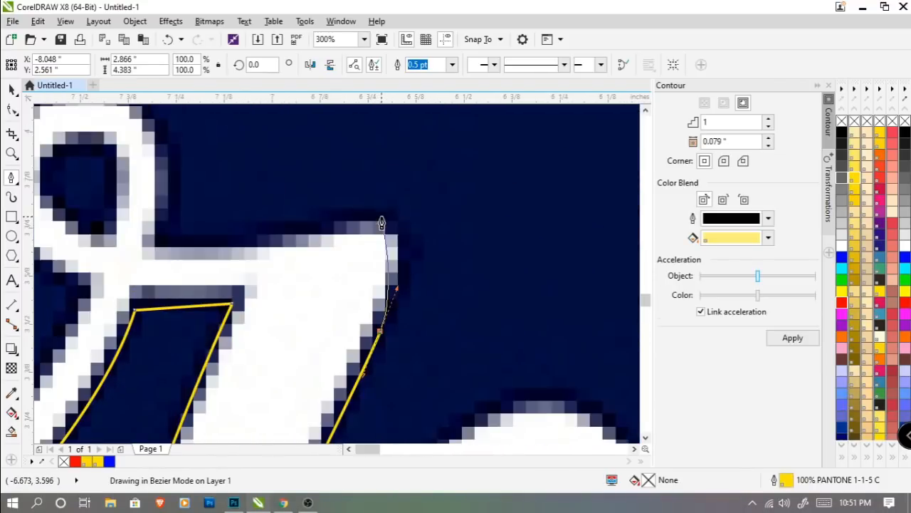
drag(377, 218, 324, 225)
drag(250, 250, 392, 236)
click(373, 230)
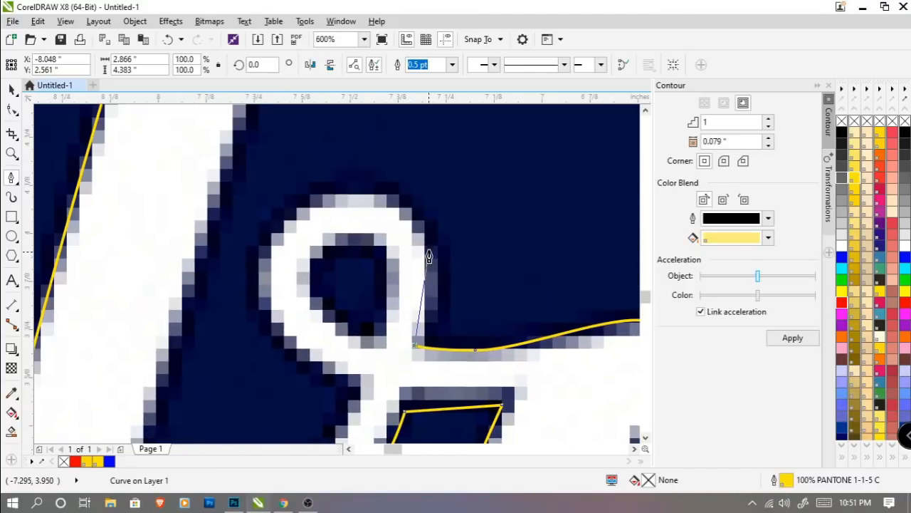
Step: Outline the outer edge of the r's small loop, ending where the loop meets the connecting stroke
drag(427, 240, 411, 196)
drag(288, 212, 256, 240)
drag(240, 318, 277, 226)
drag(391, 294, 519, 338)
Step: Trace the upper edge of the connecting stroke from the r's loop down to the t stem, ending in a corner node
scroll(393, 292, down, 3)
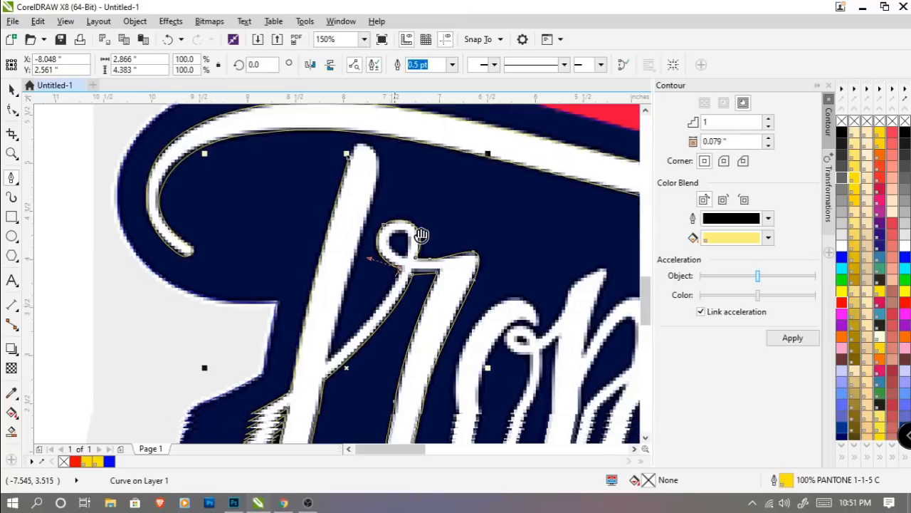
scroll(378, 291, up, 2)
drag(359, 274, 265, 349)
alt+click(359, 273)
scroll(382, 225, down, 2)
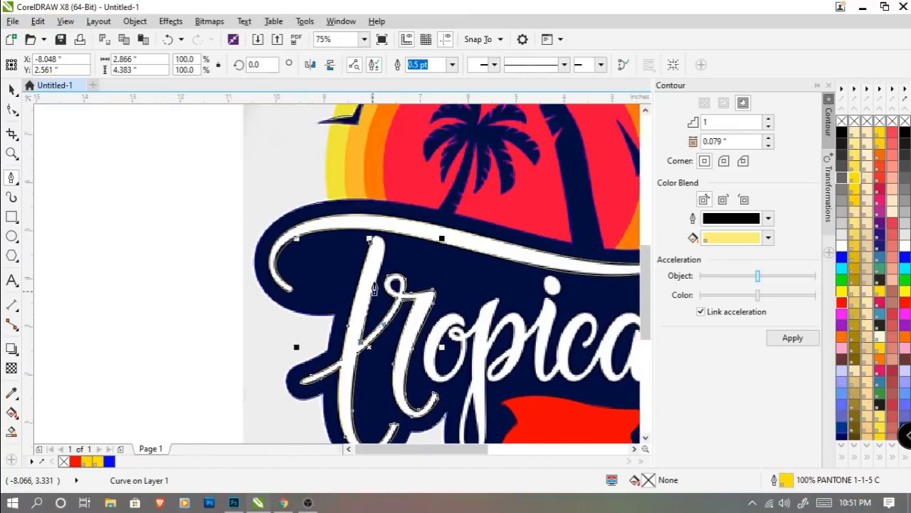
Step: Trace the upper right edge of the t stem around its rounded top and close the curve at its starting node
scroll(388, 249, up, 2)
click(404, 212)
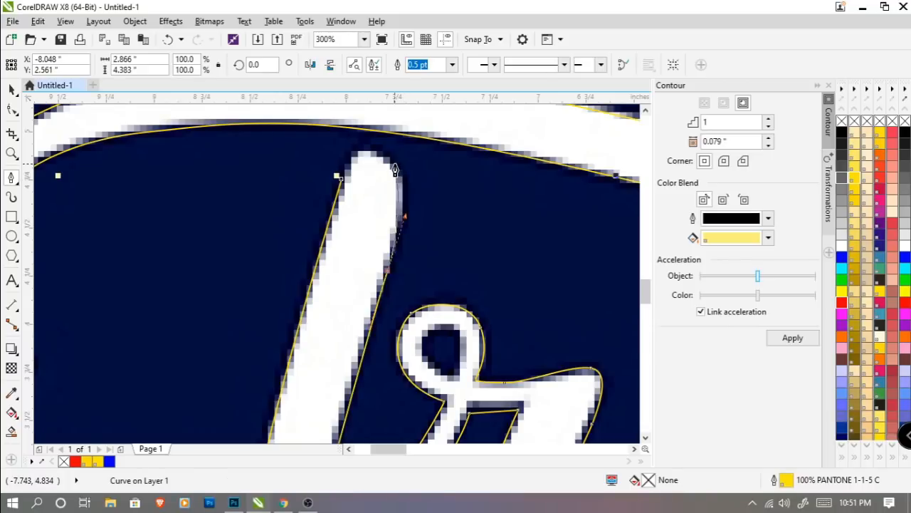
drag(383, 146, 384, 146)
drag(341, 180, 351, 148)
scroll(396, 199, down, 3)
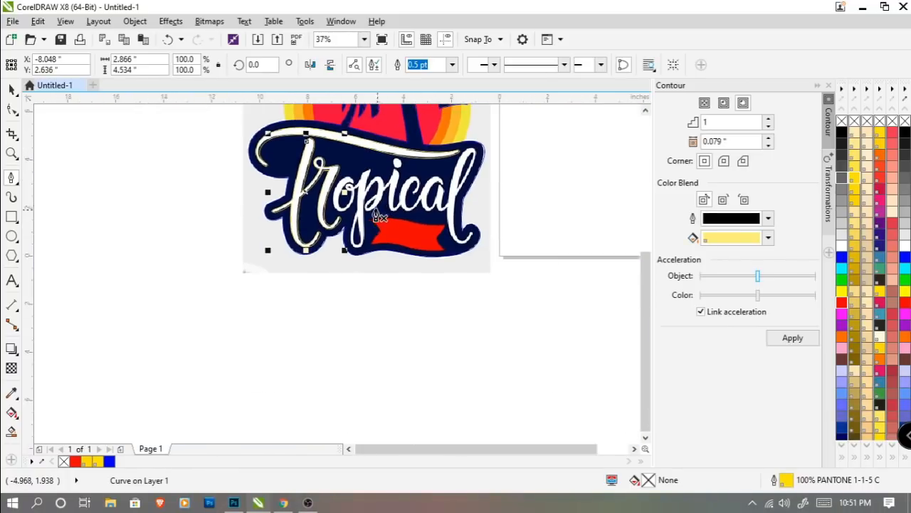
Step: Start a new curve around the outer edge of the o and set its outline to yellow, ending at the connecting stroke
scroll(271, 248, up, 3)
click(408, 197)
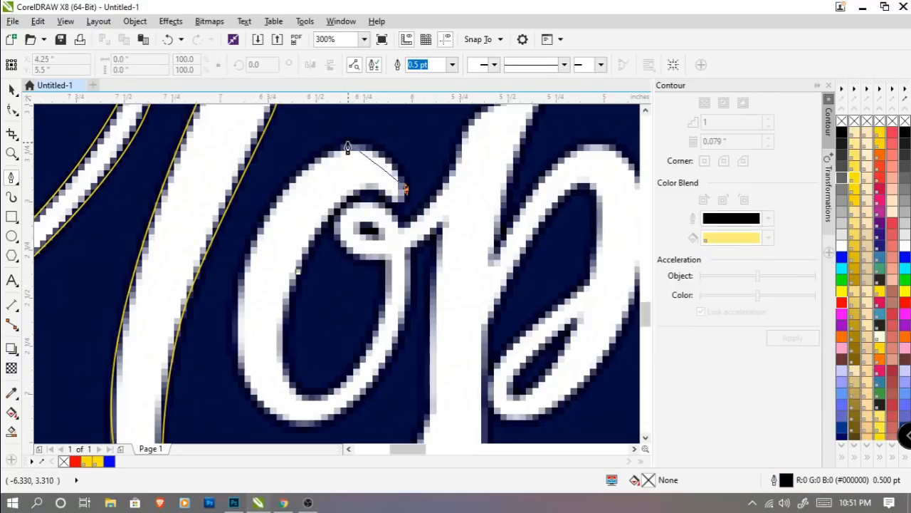
drag(344, 143, 311, 147)
drag(237, 276, 285, 195)
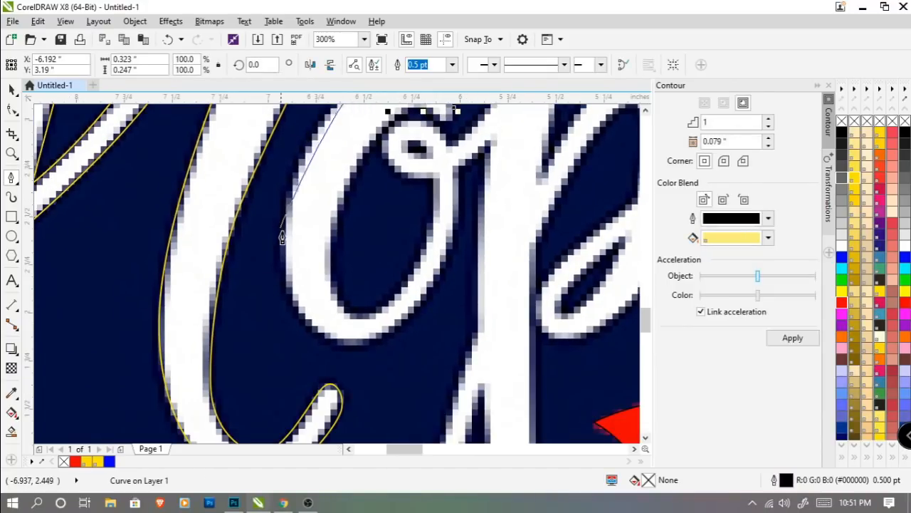
drag(282, 232, 279, 299)
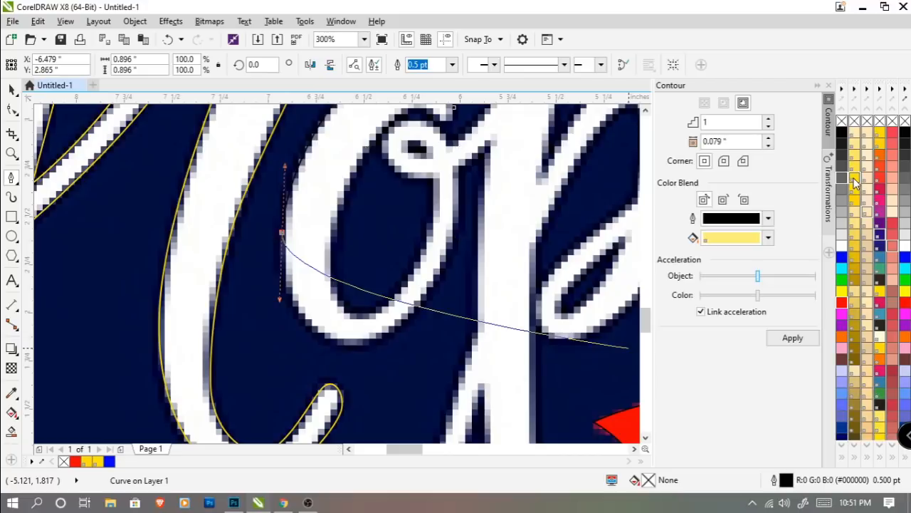
drag(373, 343, 441, 327)
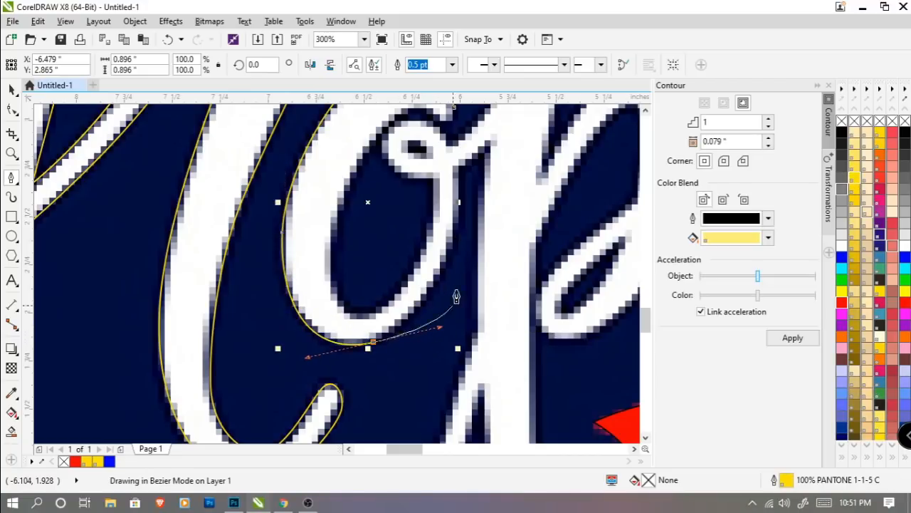
drag(458, 213, 404, 282)
drag(405, 237, 404, 205)
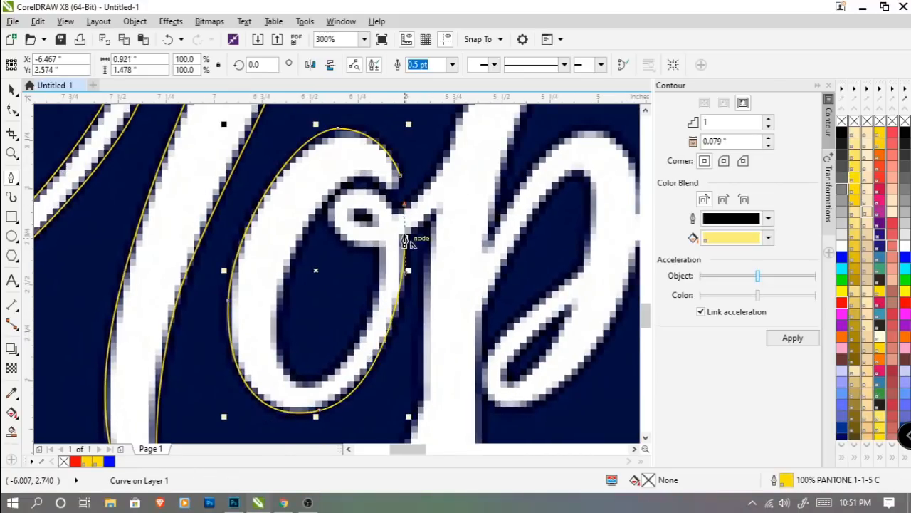
Step: Trace the left edge of the p's stem down and around the bottom of its descender loop
scroll(437, 238, down, 2)
scroll(435, 199, up, 2)
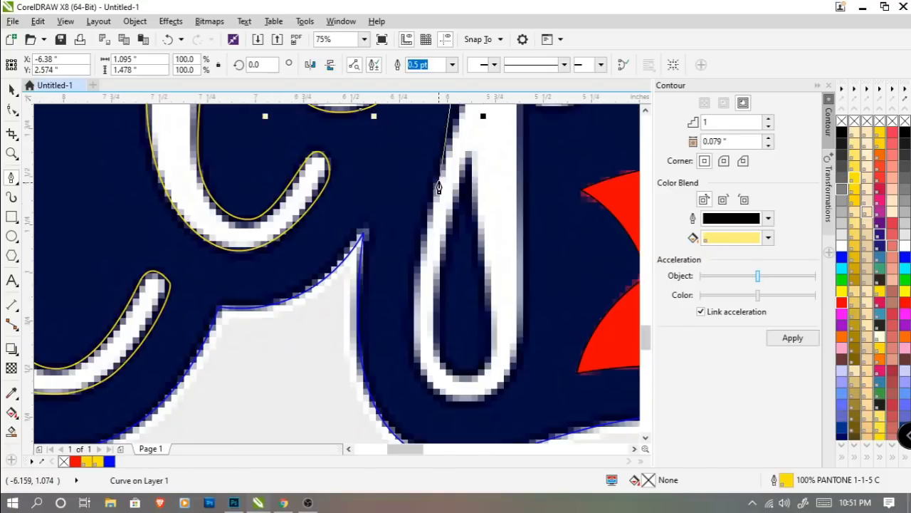
drag(413, 298, 409, 402)
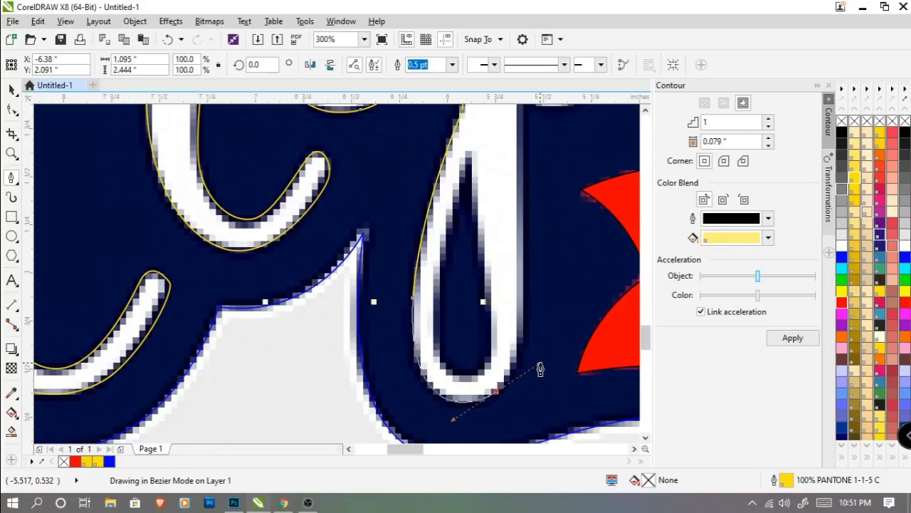
drag(540, 365, 540, 363)
Step: Trace the right edge of the p's descender up to the point where the bowl branches off
scroll(539, 307, down, 2)
drag(538, 306, 371, 214)
scroll(418, 351, up, 2)
scroll(373, 222, down, 2)
scroll(373, 223, up, 1)
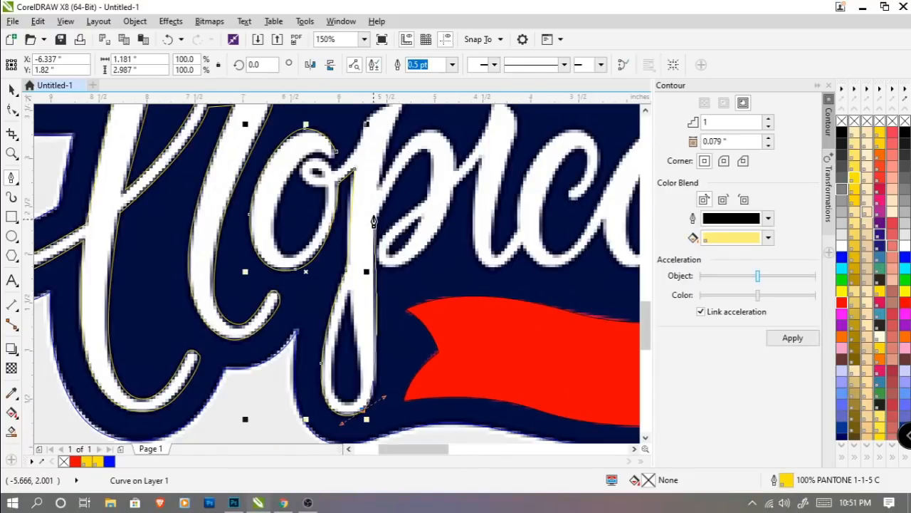
click(376, 220)
drag(386, 180, 337, 274)
scroll(337, 274, up, 1)
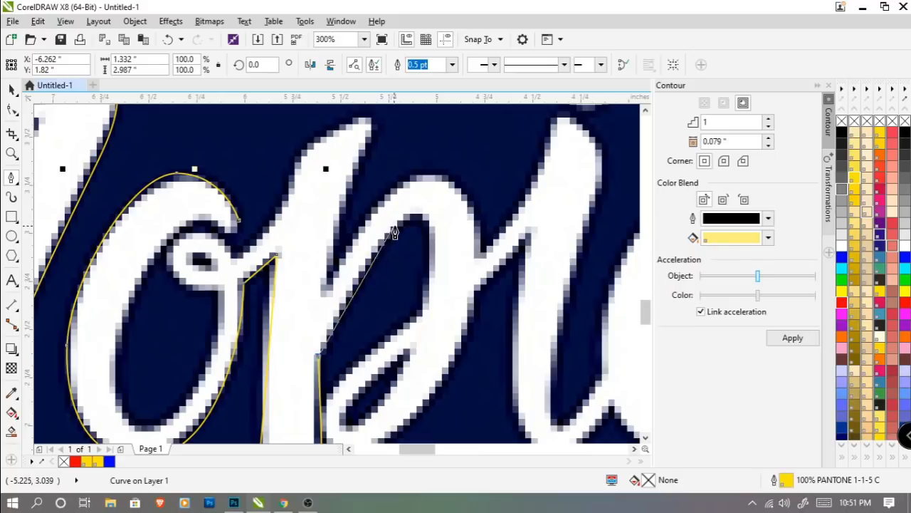
Step: Trace the inner edge of the p's bowl, around its lower loop and up the outer edge to the stroke joining the i
drag(402, 223, 428, 218)
drag(428, 263, 436, 210)
click(419, 313)
drag(346, 293, 332, 325)
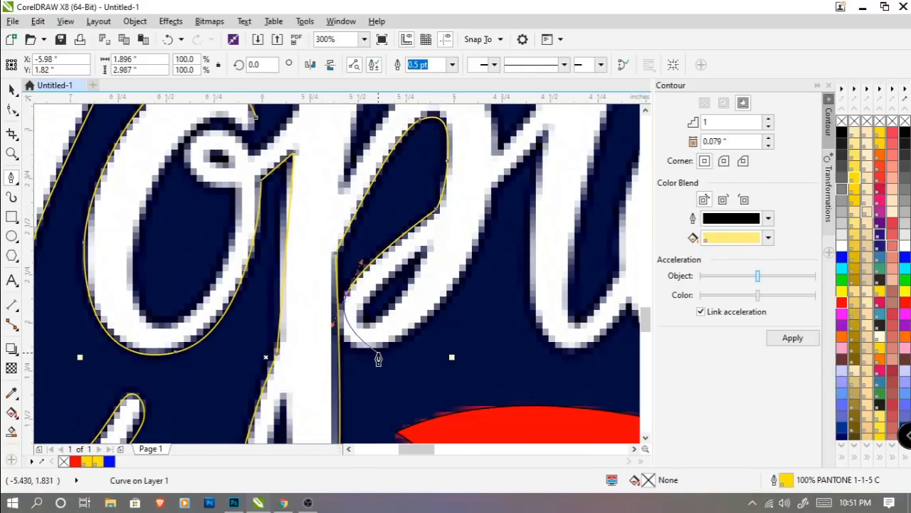
drag(383, 349, 427, 340)
drag(487, 249, 406, 296)
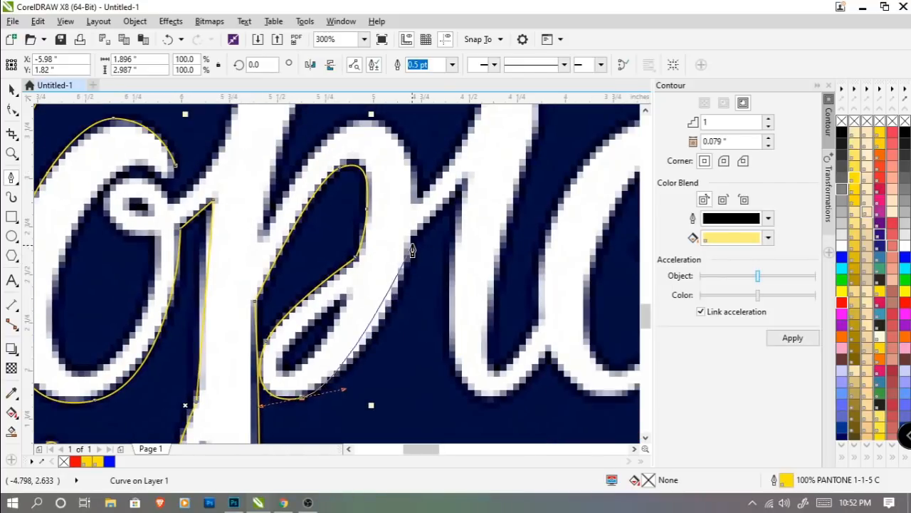
drag(412, 240, 476, 162)
Step: Trace the i's left edge down and around its bottom curve, ending in a corner node where it meets the c
drag(460, 295, 395, 202)
drag(394, 274, 409, 320)
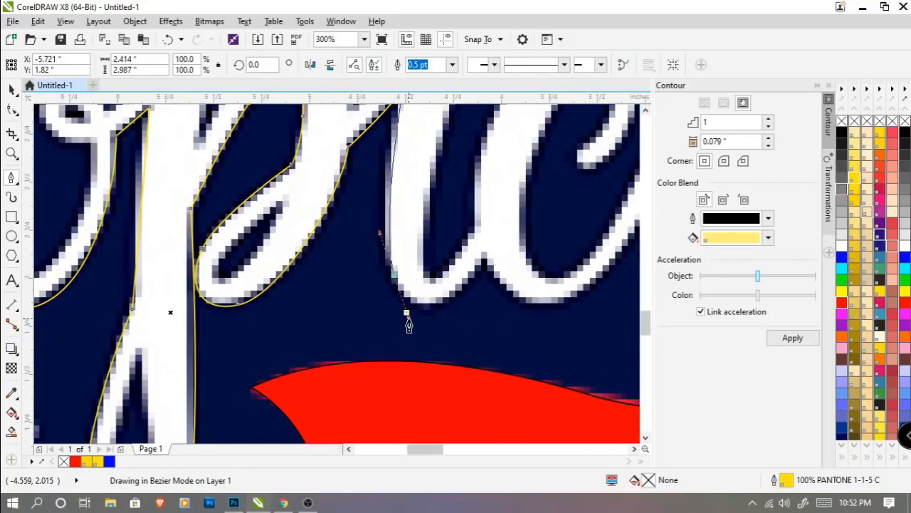
drag(486, 261, 497, 227)
alt+click(486, 261)
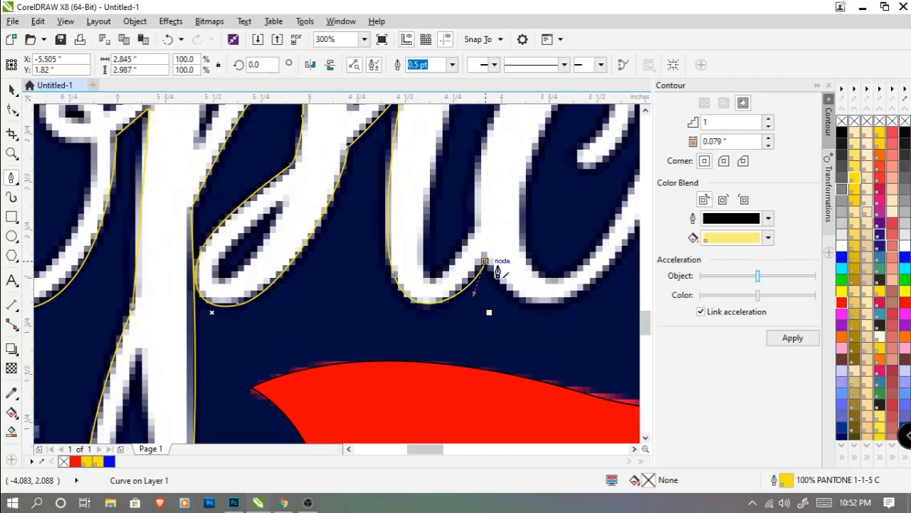
Step: Trace the bottom curves of the c and the a across to the l stem, with corner nodes at the joints
drag(528, 297, 275, 276)
drag(332, 275, 390, 200)
click(392, 194)
drag(453, 283, 327, 293)
click(513, 231)
drag(384, 258, 457, 180)
Step: Trace the l's left edge down, around its bottom hook and back up the right edge to the loop's base
drag(391, 388, 323, 228)
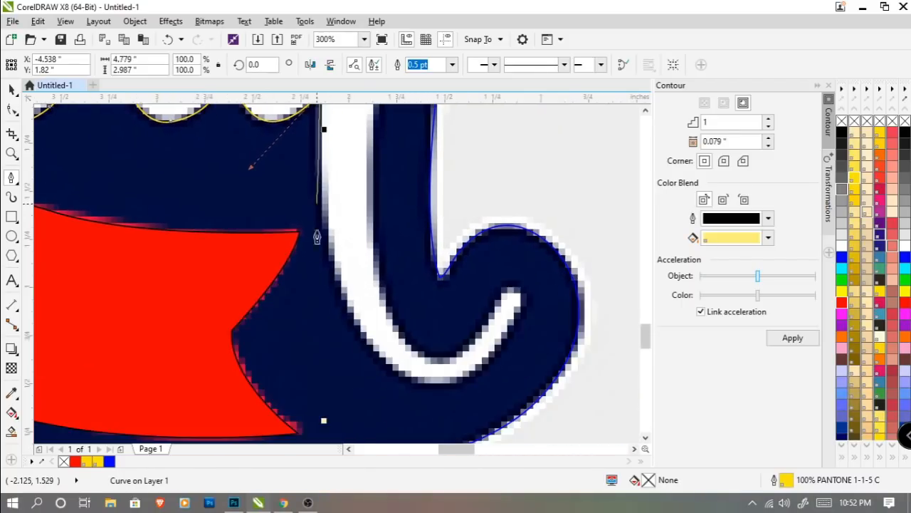
drag(346, 310, 379, 381)
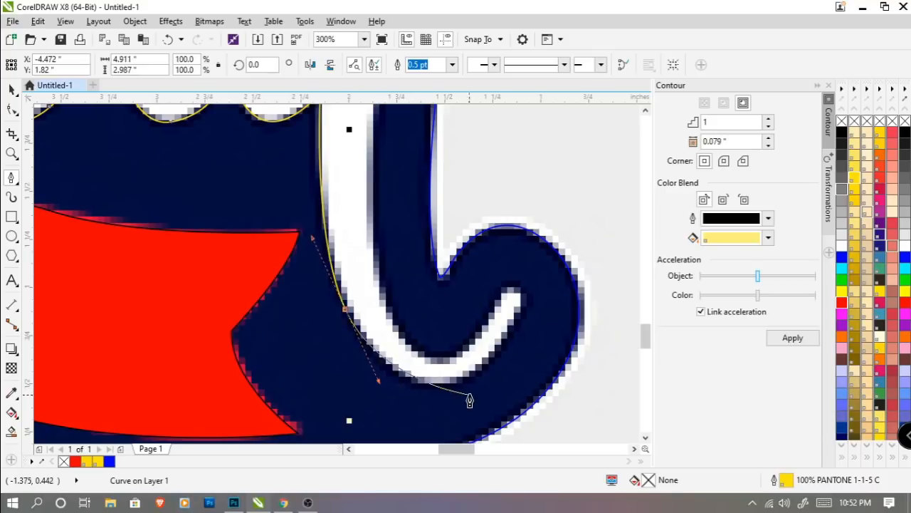
mouse_move(467, 377)
mouse_down()
mouse_move(510, 361)
mouse_move(503, 358)
mouse_up()
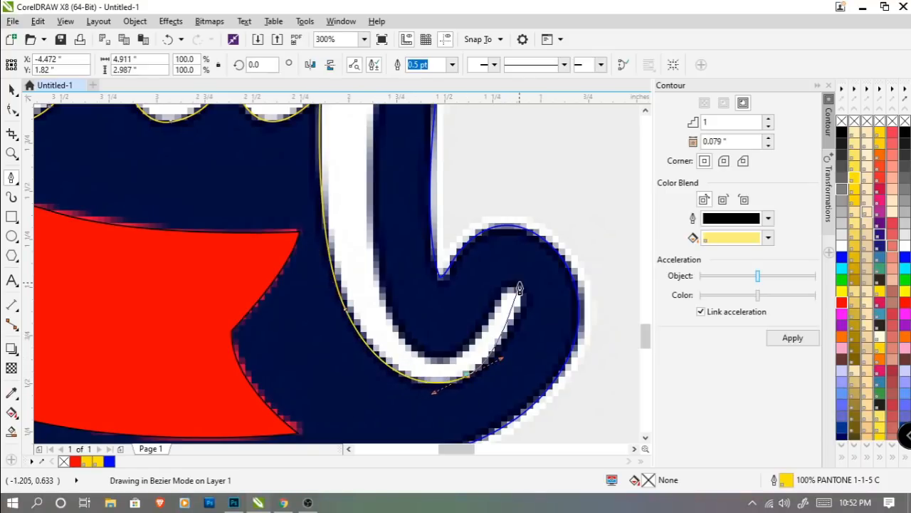
drag(525, 306, 484, 324)
drag(378, 233, 372, 252)
drag(382, 199, 363, 365)
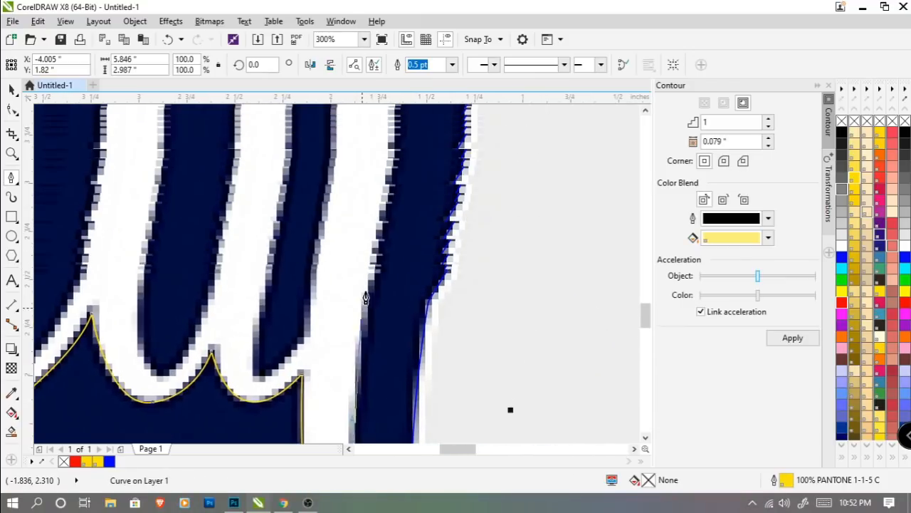
click(372, 271)
Step: Trace the outer edge of the l's upper loop over the top and down its left side to the a's tail
scroll(388, 285, down, 2)
scroll(397, 268, up, 2)
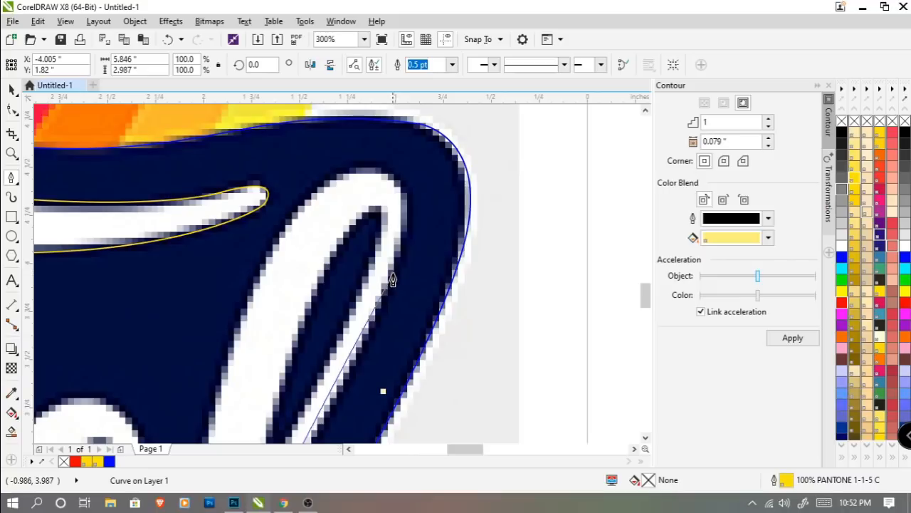
drag(389, 285, 418, 207)
drag(366, 168, 325, 166)
drag(242, 319, 325, 172)
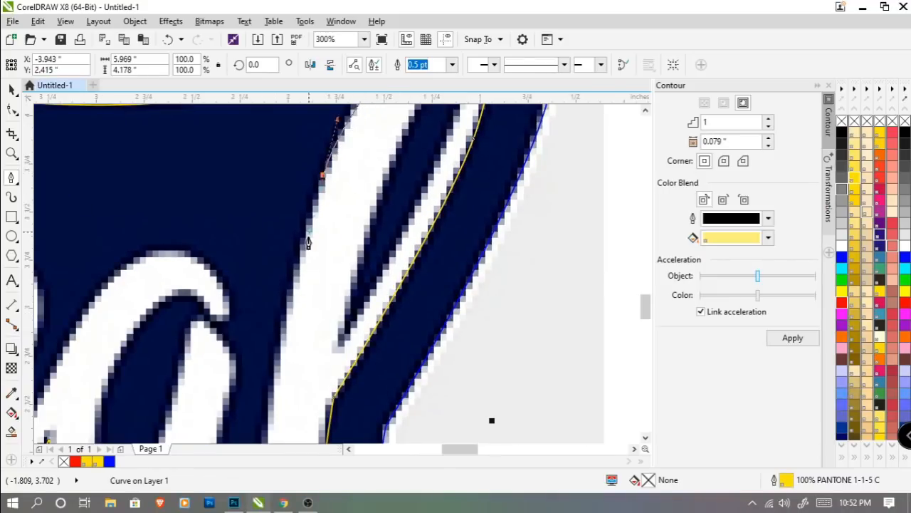
drag(308, 238, 293, 276)
drag(290, 353, 314, 176)
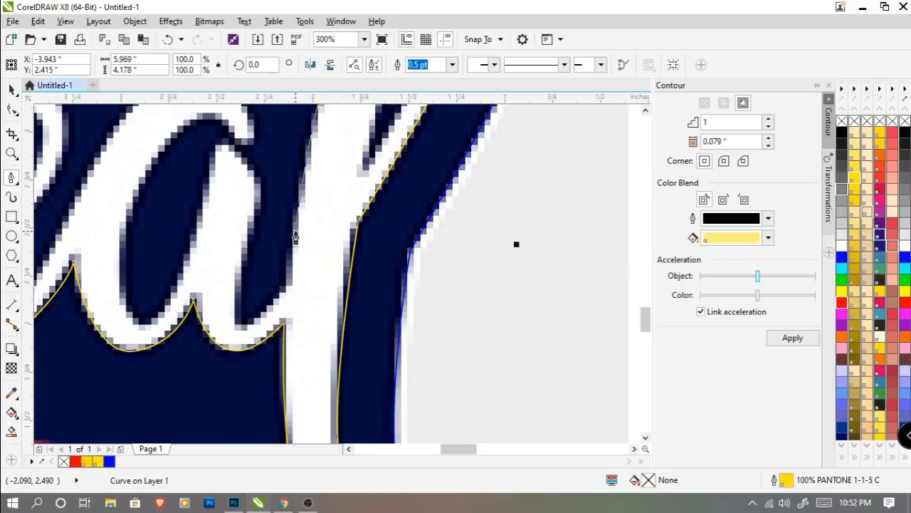
drag(295, 237, 287, 288)
Step: Trace the a's tail and right edge, then around its inner counter to the end of its top stroke
drag(227, 335, 327, 266)
drag(331, 204, 324, 304)
drag(345, 272, 305, 186)
click(305, 191)
mouse_move(267, 293)
mouse_down()
mouse_move(324, 208)
mouse_move(311, 276)
mouse_move(272, 255)
mouse_move(332, 235)
mouse_move(373, 283)
mouse_move(386, 247)
mouse_up()
Step: Trace the a's outer edge over the top and down its left side toward the c
scroll(274, 148, up, 3)
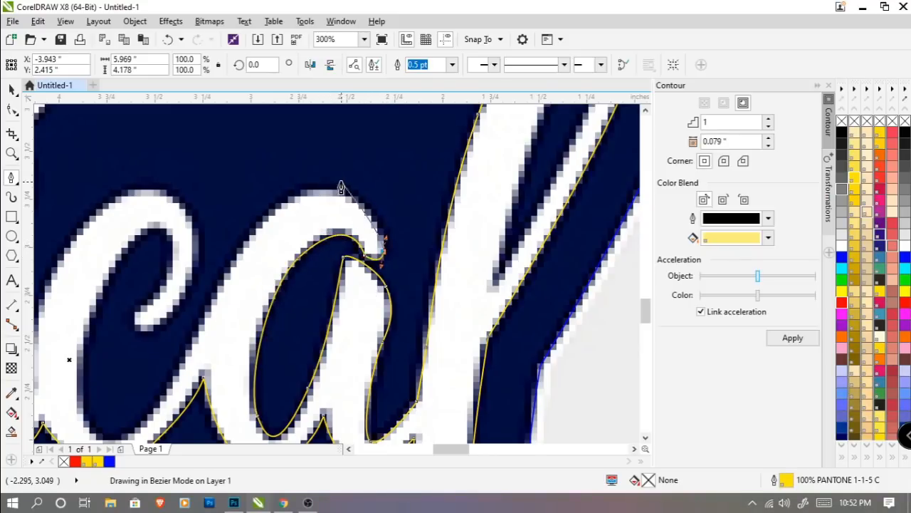
drag(324, 189, 285, 187)
drag(204, 324, 299, 266)
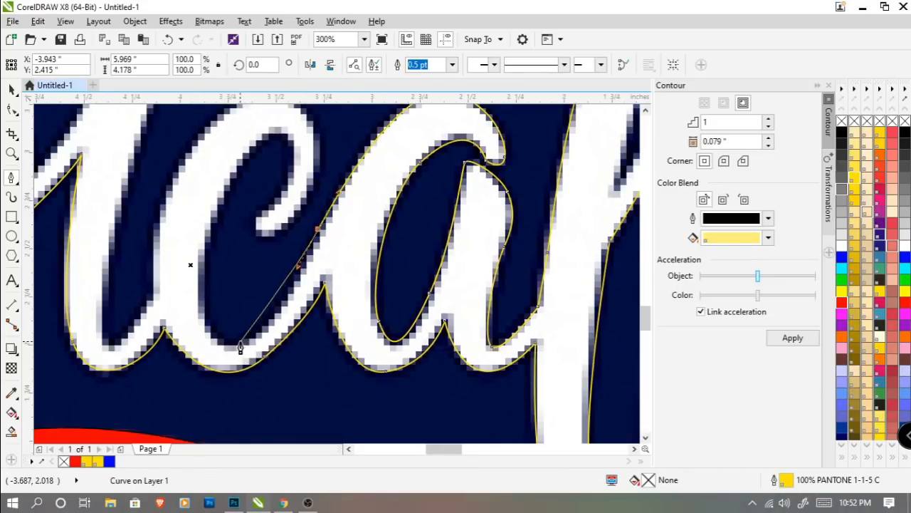
Step: Trace the inner edge of the c from its bottom curve up and around to the rounded end of its hook
drag(240, 343, 207, 347)
drag(211, 228, 227, 184)
drag(279, 133, 292, 141)
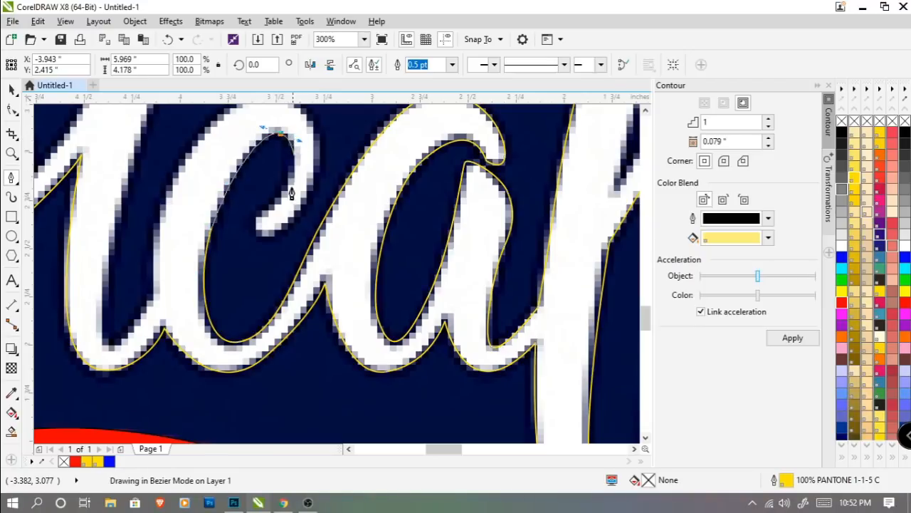
drag(264, 213, 229, 238)
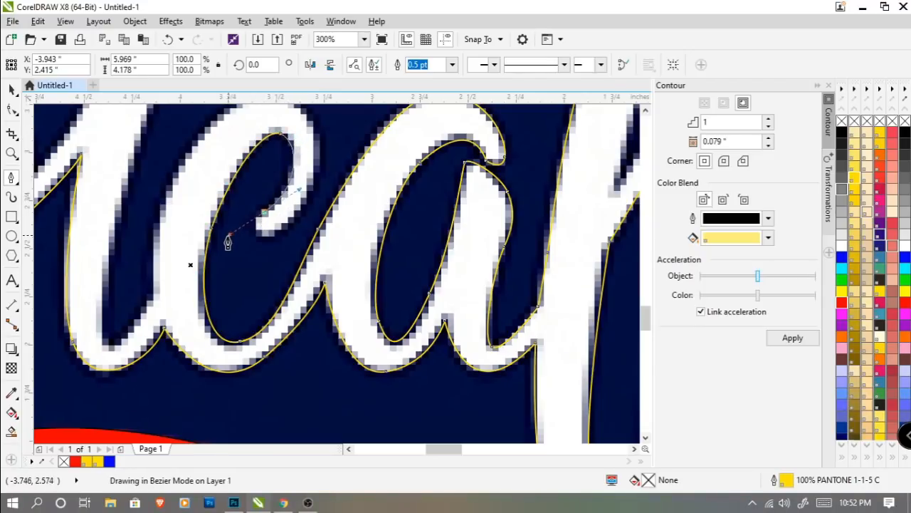
alt+click(264, 213)
click(255, 231)
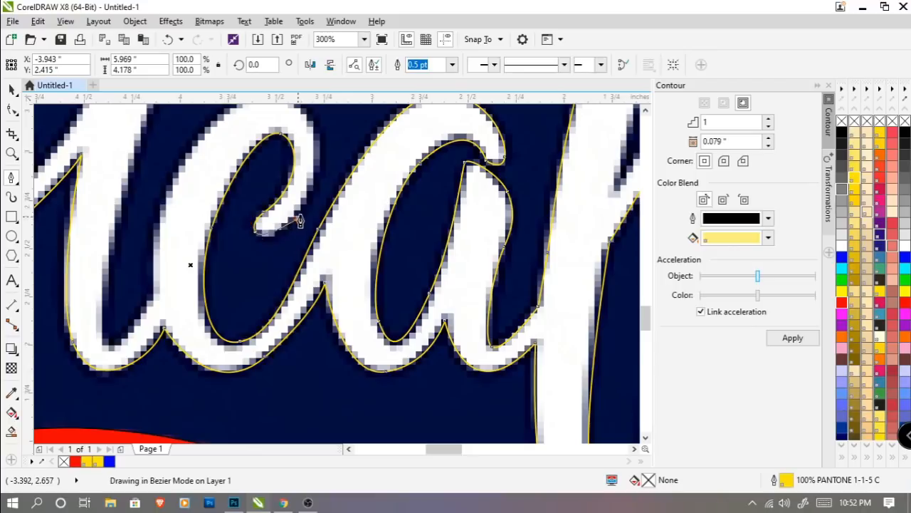
Step: Trace the c's outer edge from the hook over the top and down its left side to the i
drag(318, 128, 401, 217)
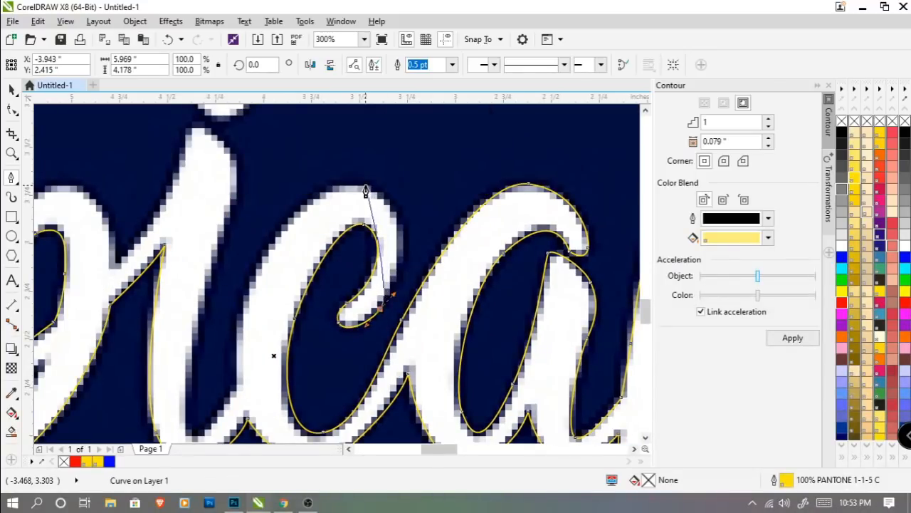
drag(365, 187, 301, 172)
drag(239, 314, 376, 247)
Step: Trace the i's inner bottom curve, right edge, rounded top and left edge down to the corner with the p
click(287, 309)
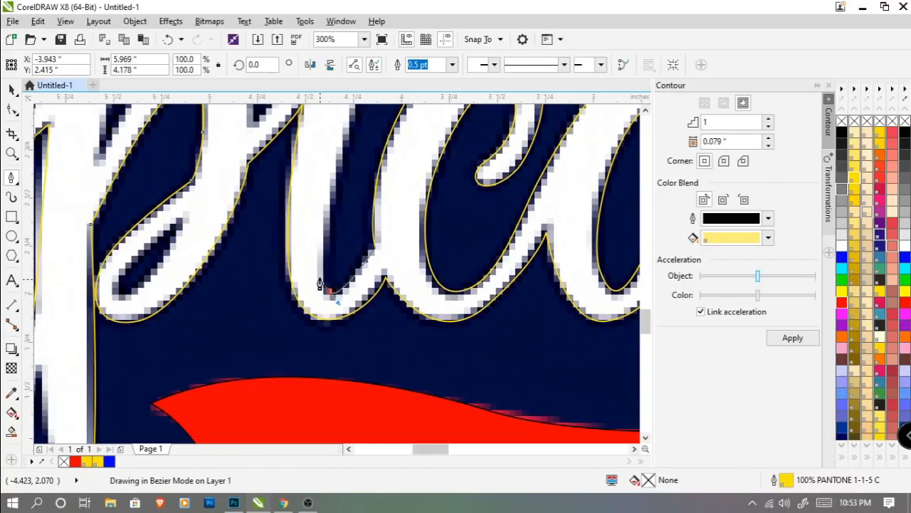
drag(320, 280, 321, 280)
drag(322, 194, 287, 331)
drag(309, 282, 312, 266)
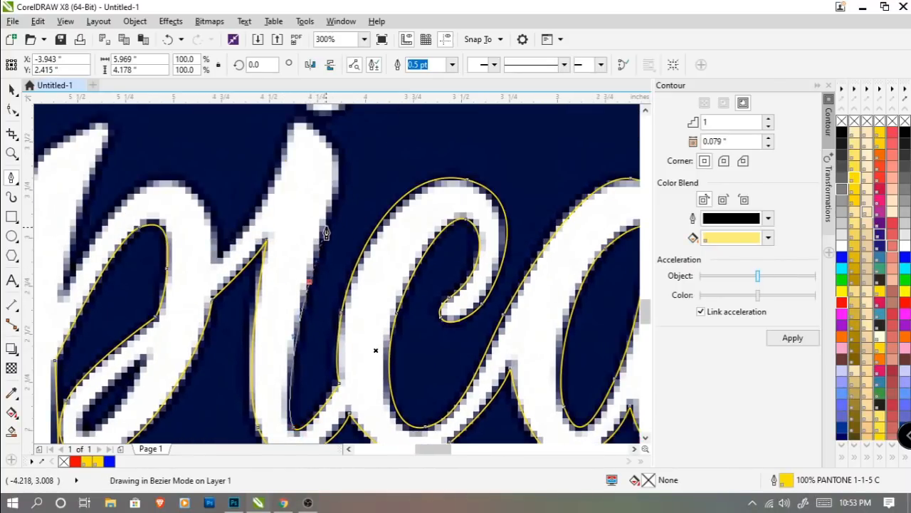
drag(332, 194, 326, 298)
drag(327, 254, 324, 240)
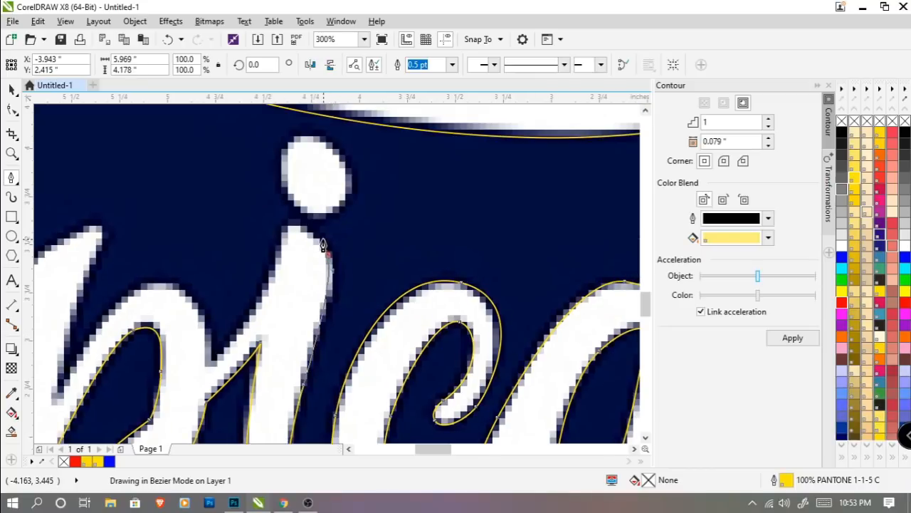
click(287, 226)
drag(270, 279, 302, 246)
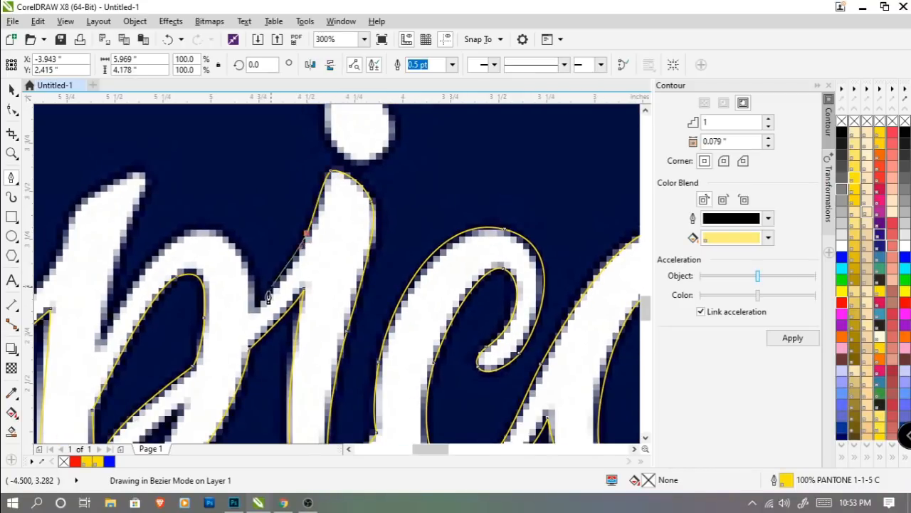
drag(256, 303, 248, 321)
Step: Trace the p's bowl top and upper stem back to the o, starting along the top of the o's small loop
drag(193, 240, 270, 228)
click(258, 296)
drag(239, 275, 186, 271)
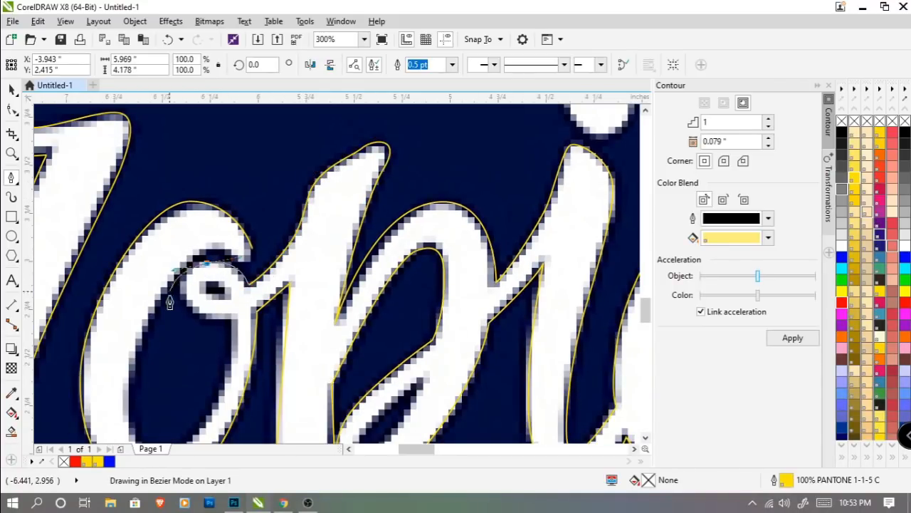
Step: Trace around the o's small loop and its inner counter, bringing the curve back to its starting node
drag(169, 302, 171, 303)
mouse_move(228, 326)
mouse_down()
mouse_move(285, 321)
mouse_move(235, 322)
mouse_up()
scroll(269, 284, down, 3)
drag(274, 293, 245, 327)
drag(194, 292, 190, 284)
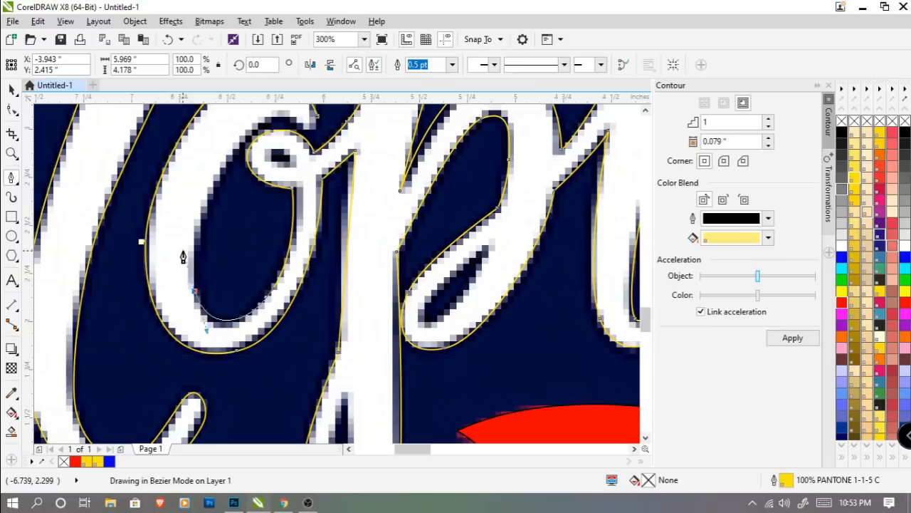
mouse_move(255, 144)
mouse_down()
mouse_move(215, 255)
mouse_move(221, 235)
mouse_move(282, 242)
mouse_up()
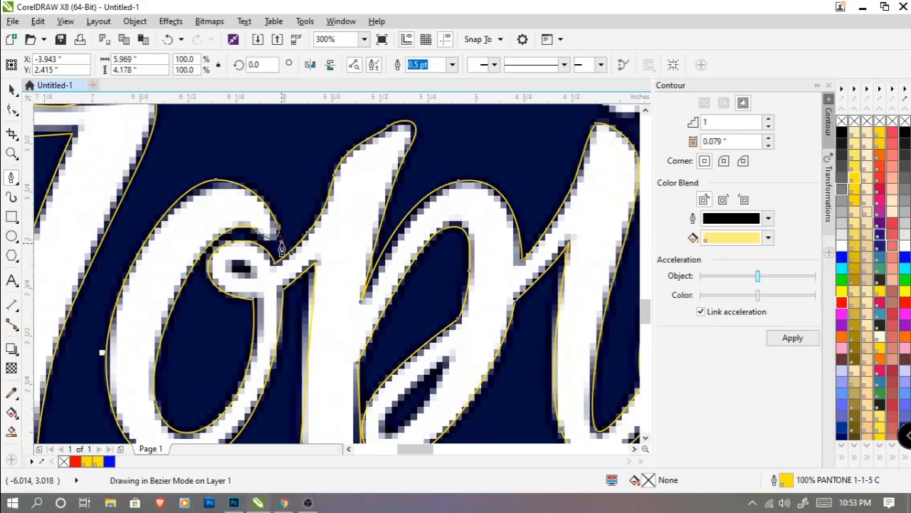
Step: Trace the tiny counter inside the o's small loop and combine it with the lettering outline as a cut-out
scroll(237, 271, up, 1)
click(270, 268)
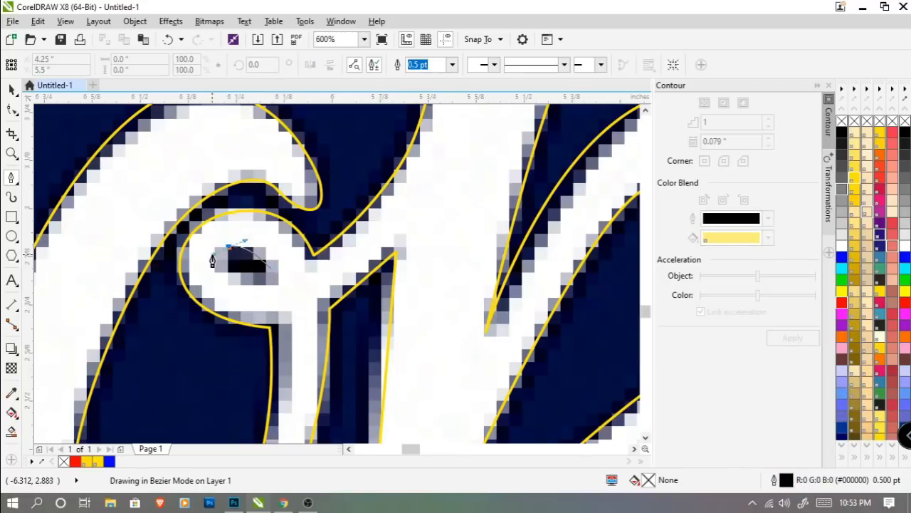
click(212, 260)
click(270, 269)
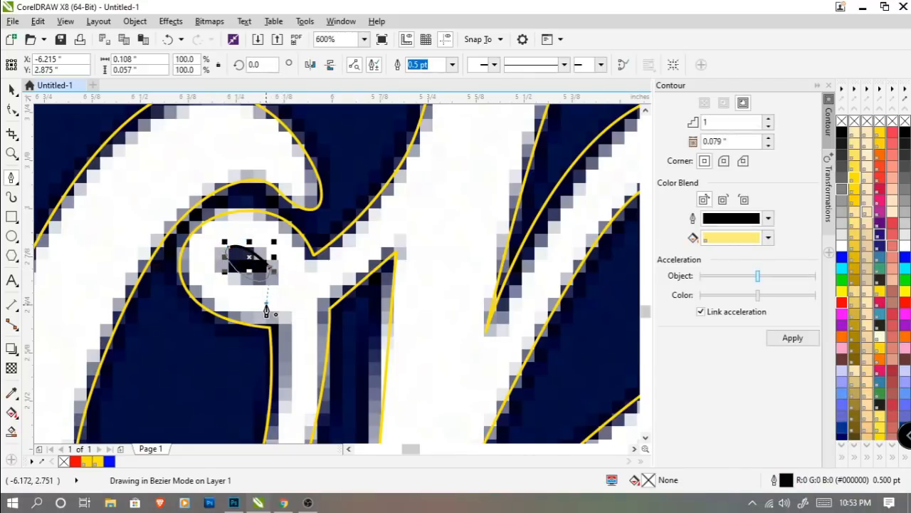
click(11, 90)
scroll(231, 238, down, 1)
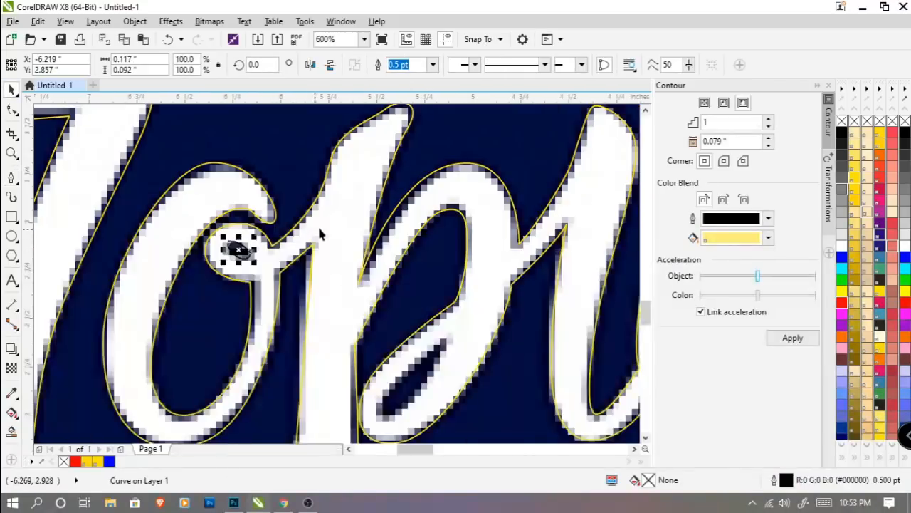
shift+click(332, 210)
click(330, 212)
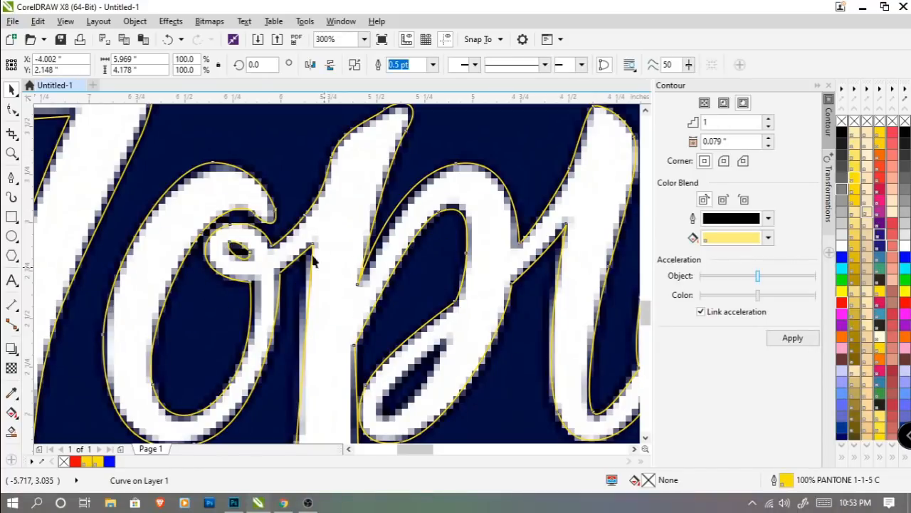
Step: Trace the slender counter in the lower curl of the p's bowl and combine it with the lettering outline
scroll(440, 324, down, 1)
scroll(440, 324, up, 1)
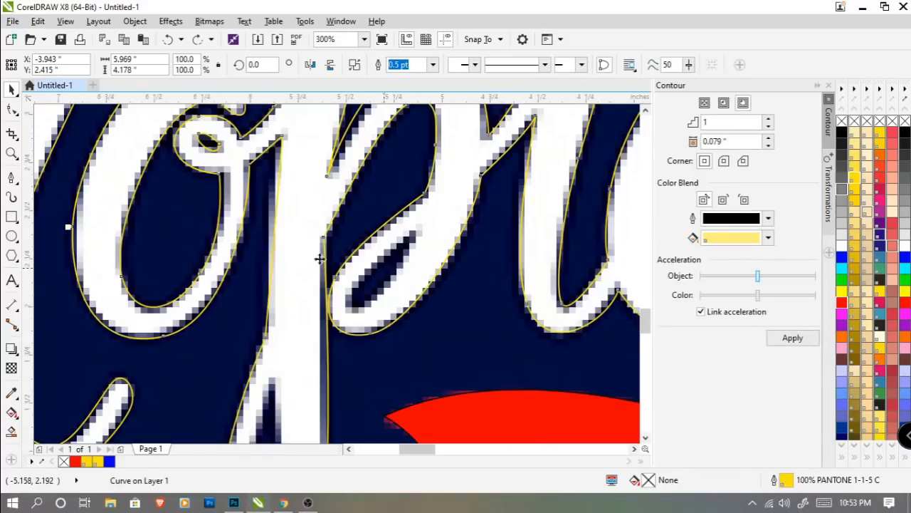
click(12, 178)
scroll(472, 252, up, 1)
click(385, 225)
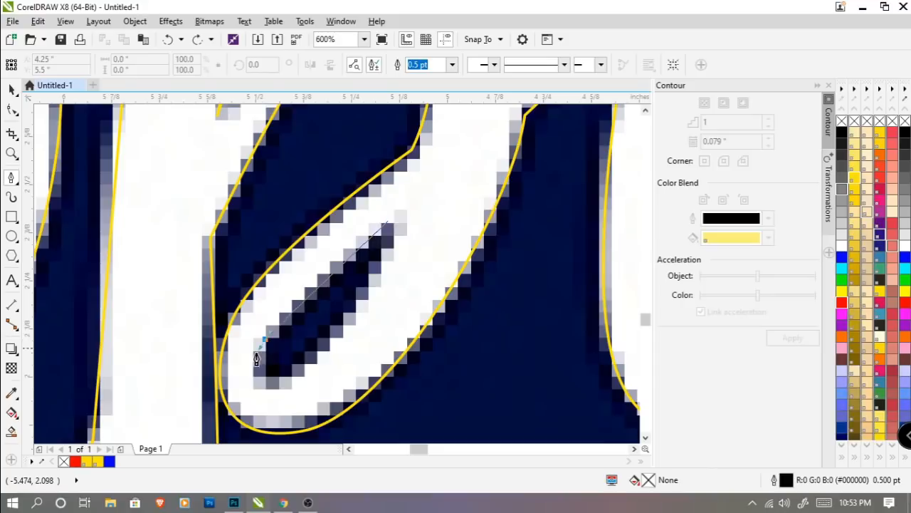
drag(256, 351, 328, 351)
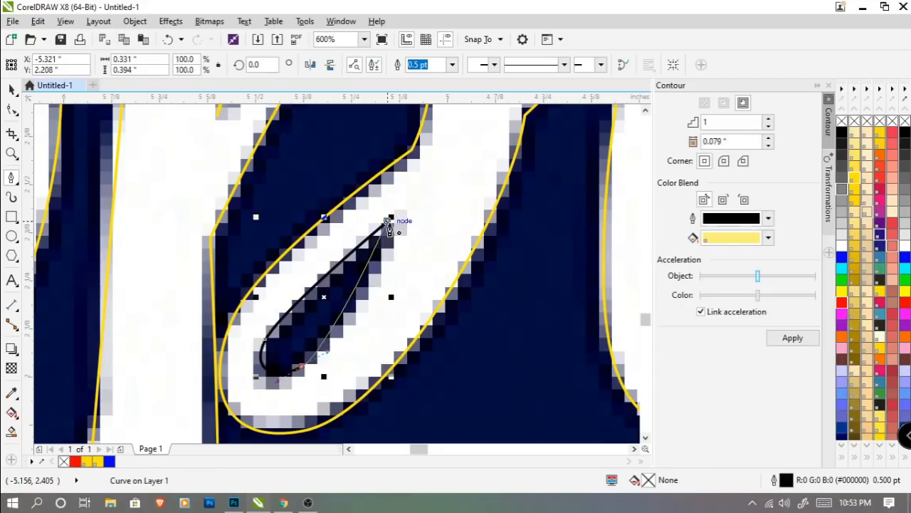
click(388, 222)
scroll(388, 225, down, 2)
key(space)
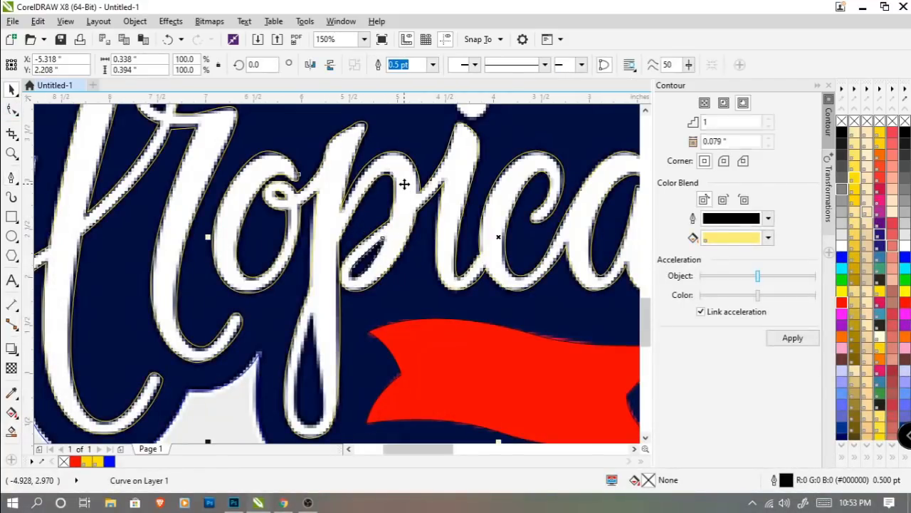
shift+click(405, 185)
key(ctrl+l)
Step: Trace the teardrop counter inside the p's descender loop and combine it with the lettering outline
drag(374, 330, 403, 197)
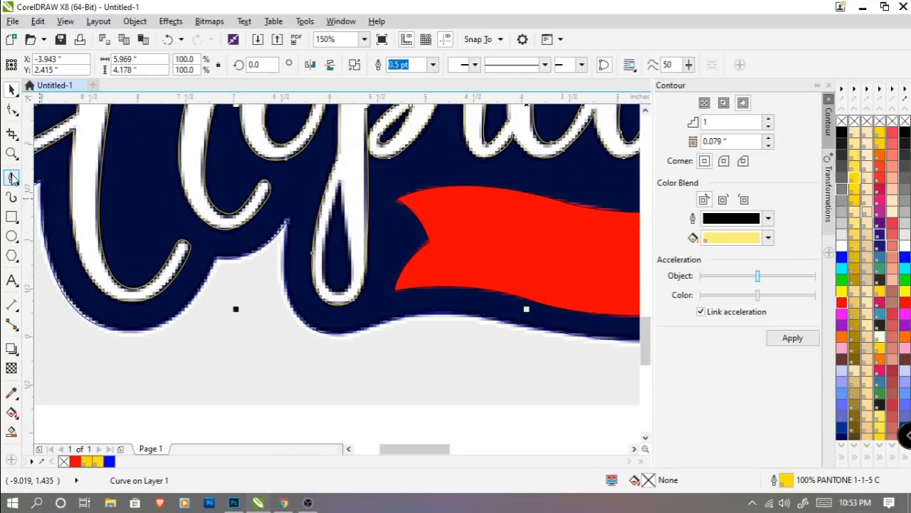
click(13, 178)
scroll(329, 190, up, 1)
click(349, 169)
drag(316, 327, 386, 356)
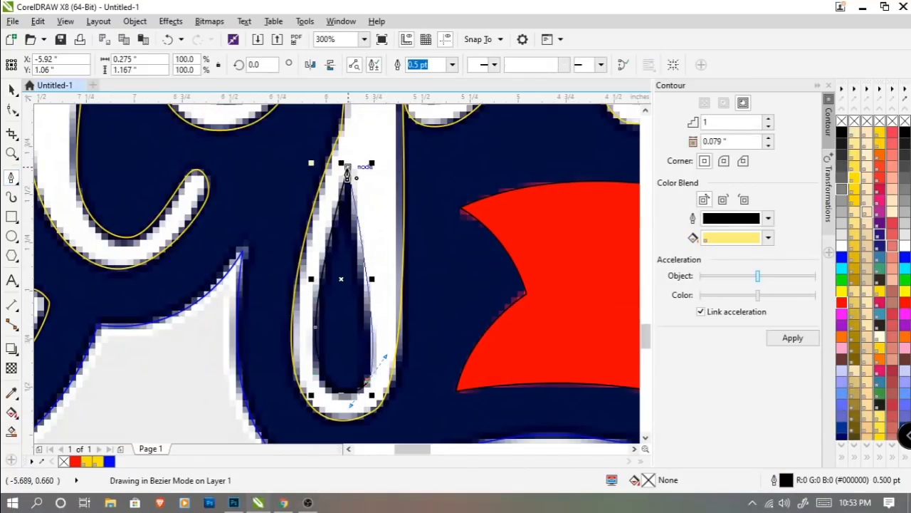
click(347, 171)
scroll(362, 245, down, 1)
key(space)
shift+click(368, 156)
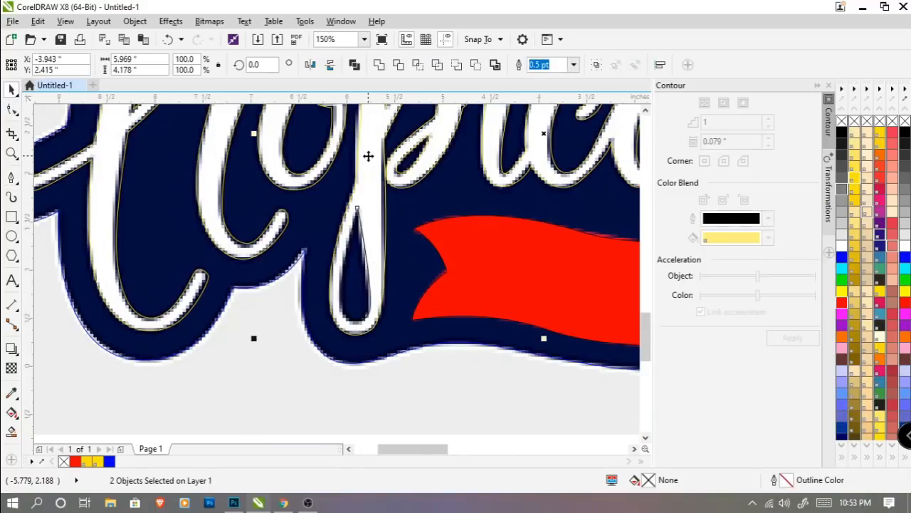
key(ctrl+l)
Step: Trace the narrow counter inside the l's upper loop with the Pen tool, closing it around the rounded tip
scroll(368, 217, down, 2)
drag(367, 207, 369, 260)
scroll(430, 254, up, 1)
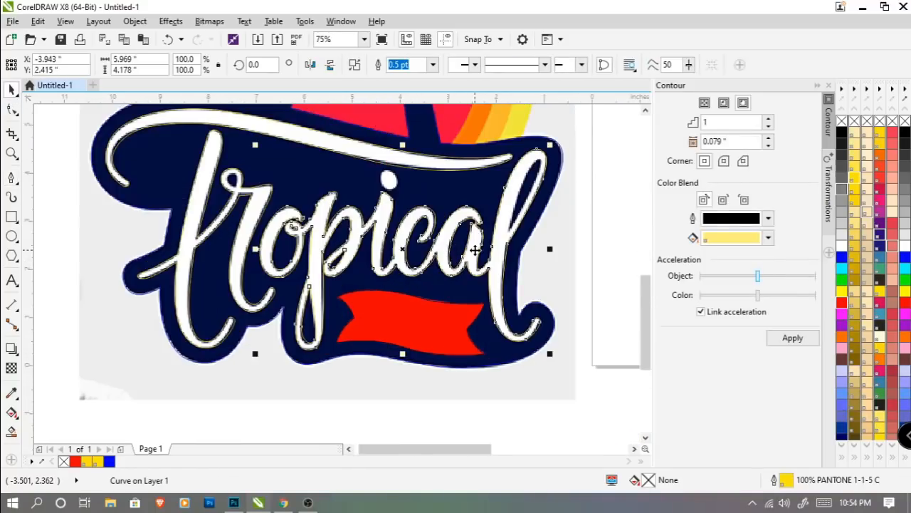
scroll(475, 249, up, 1)
drag(478, 250, 244, 364)
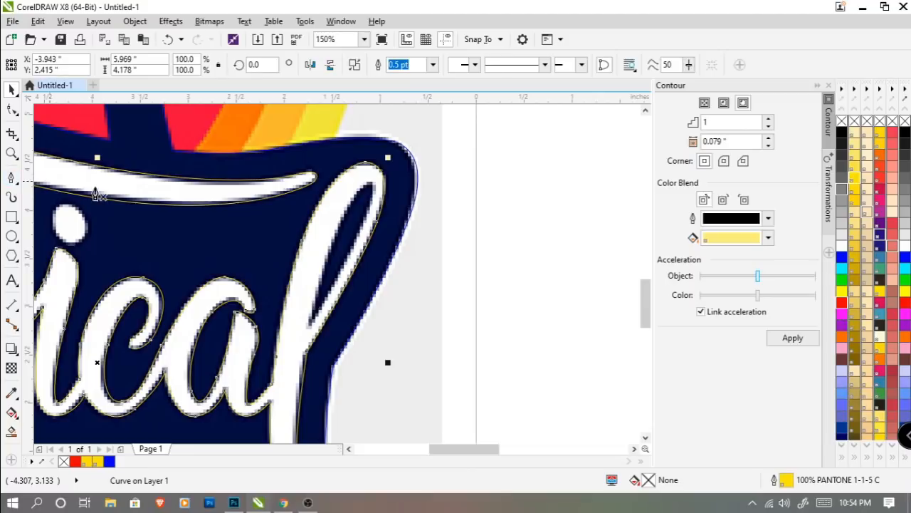
click(360, 188)
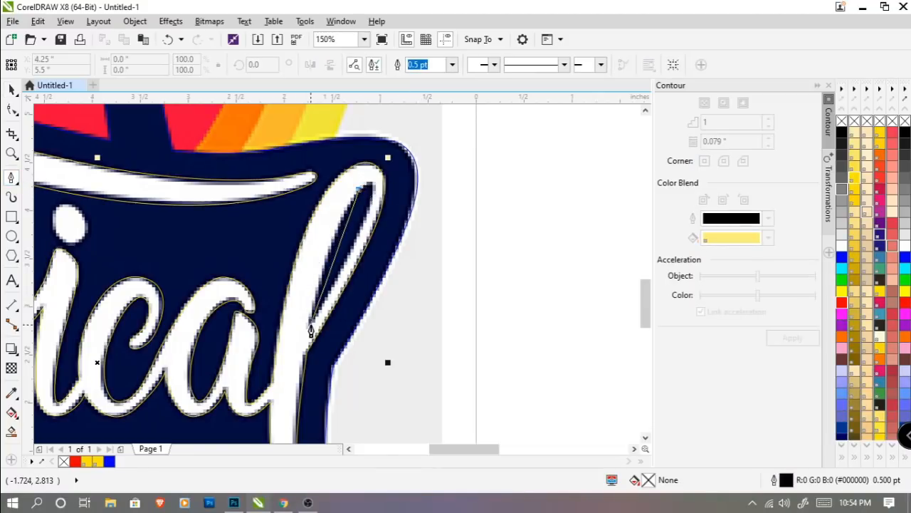
drag(312, 330, 302, 387)
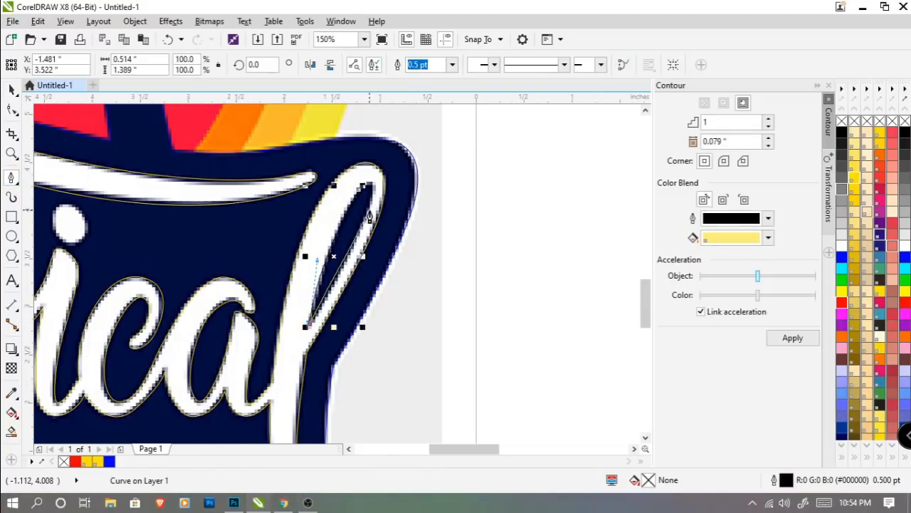
drag(366, 217, 377, 194)
scroll(377, 180, up, 2)
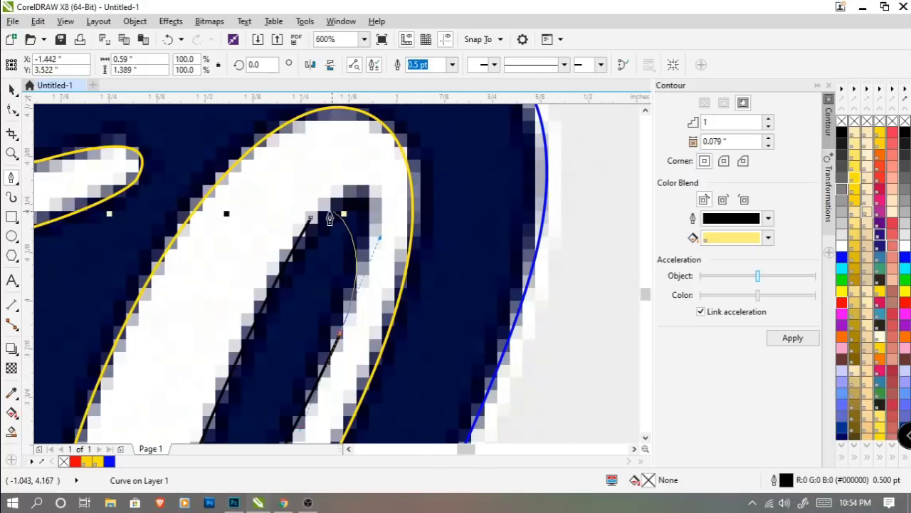
drag(311, 223, 381, 169)
drag(397, 133, 398, 132)
Step: Combine the l's loop counter with the lettering outline
scroll(371, 192, down, 2)
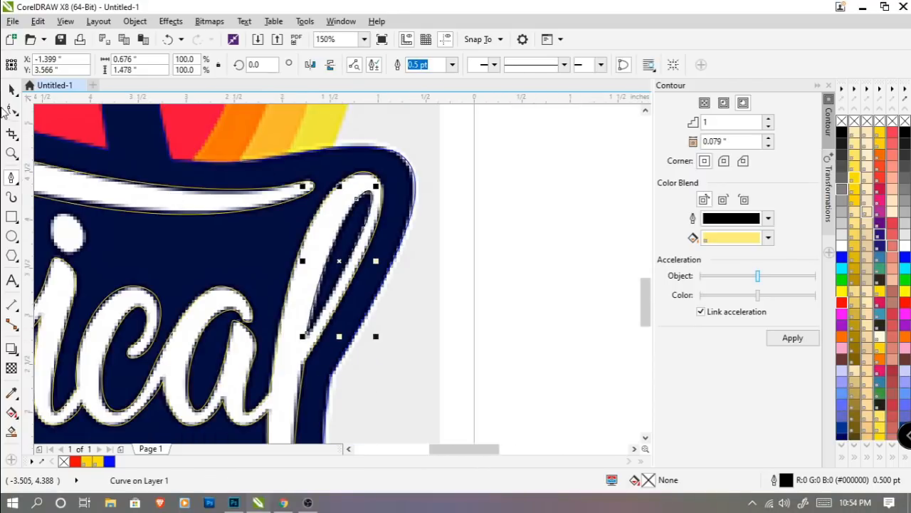
shift+click(352, 182)
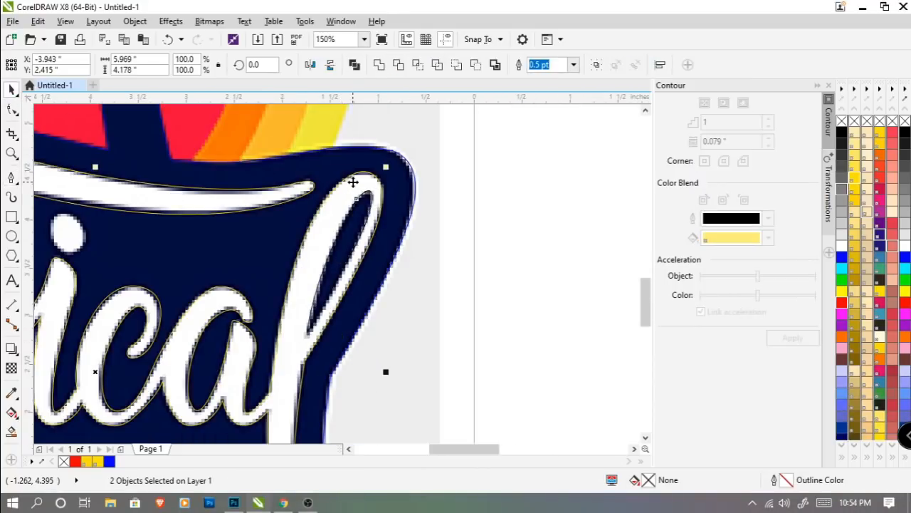
key(ctrl+l)
Step: Try an orange fill on the combined "opical" lettering curve to check its cut-outs
scroll(353, 182, down, 3)
scroll(283, 207, up, 1)
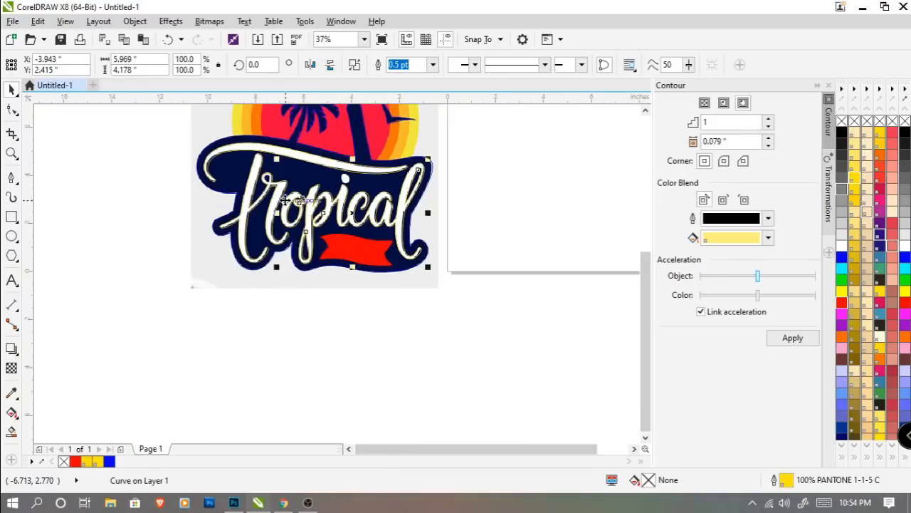
scroll(327, 235, up, 2)
scroll(335, 240, down, 2)
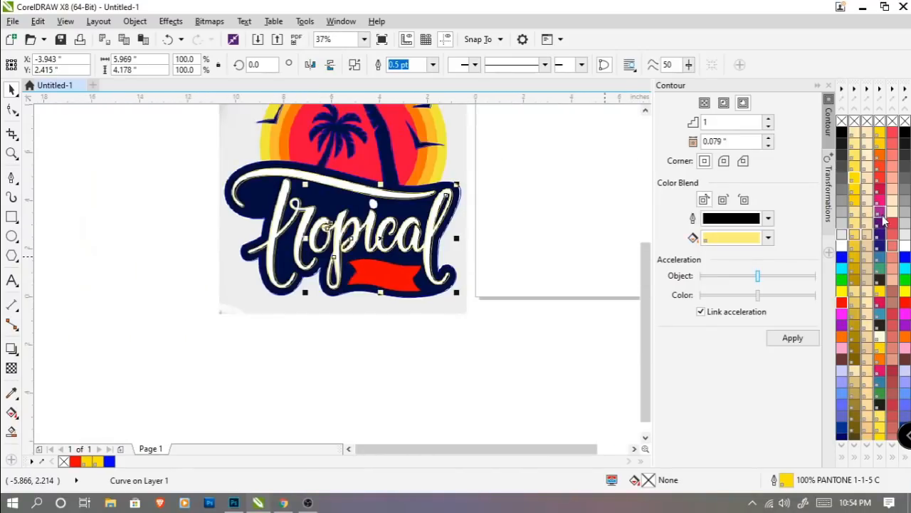
click(879, 161)
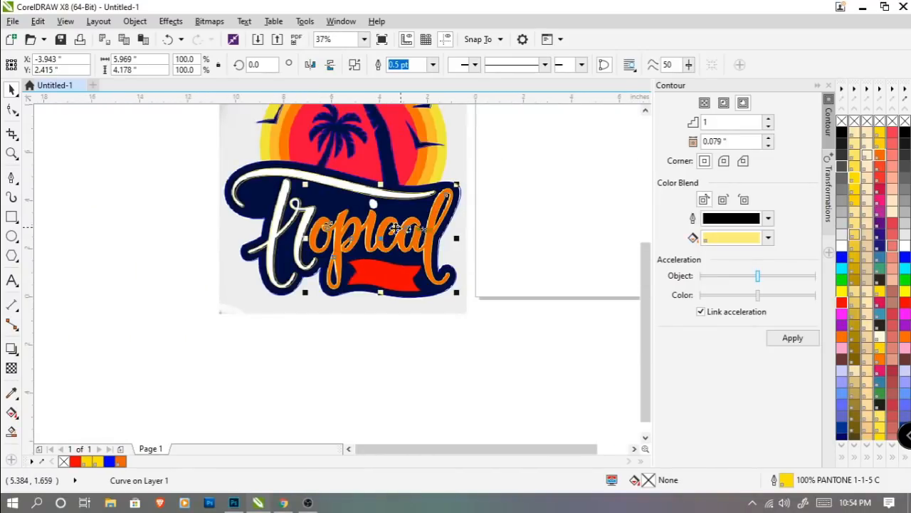
key(ctrl+z)
Step: Group the "opical" curve with the t-r curve and the swoosh, and try an orange fill on the group
shift+click(310, 219)
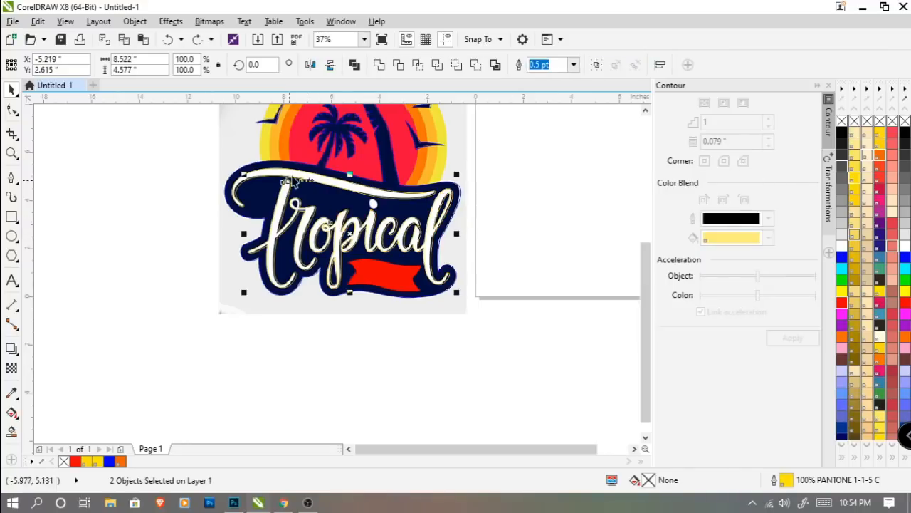
shift+click(323, 181)
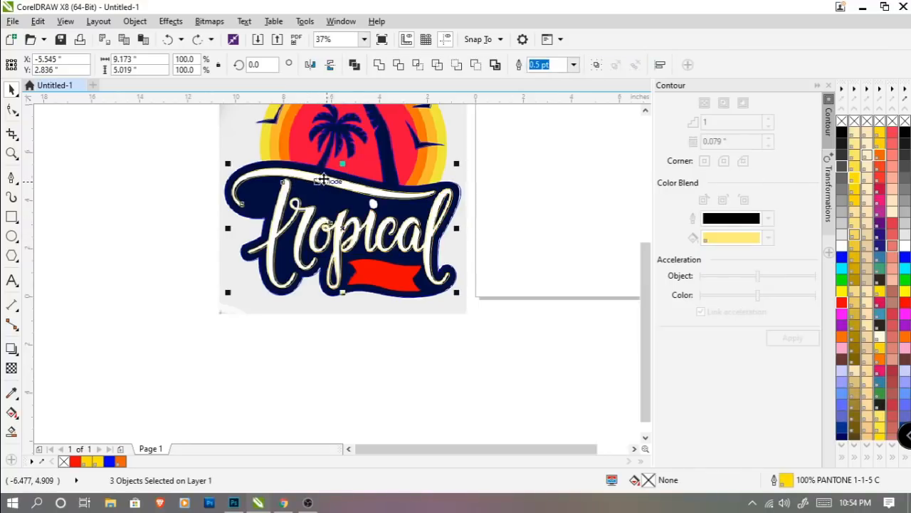
key(ctrl+g)
click(882, 160)
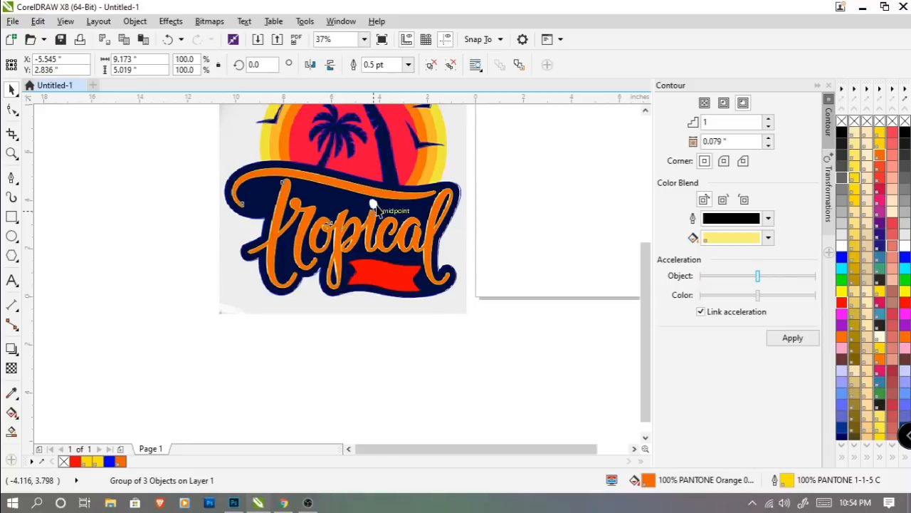
key(ctrl+z)
Step: Trace the i's oval dot with the Pen tool as a closed curve
scroll(370, 207, up, 3)
click(12, 179)
scroll(357, 233, up, 2)
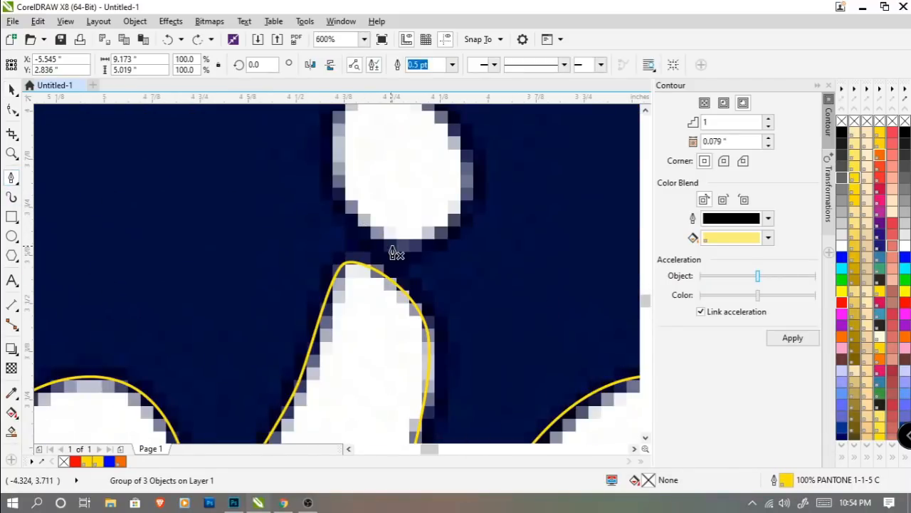
click(395, 245)
drag(371, 235, 326, 359)
drag(381, 220, 415, 258)
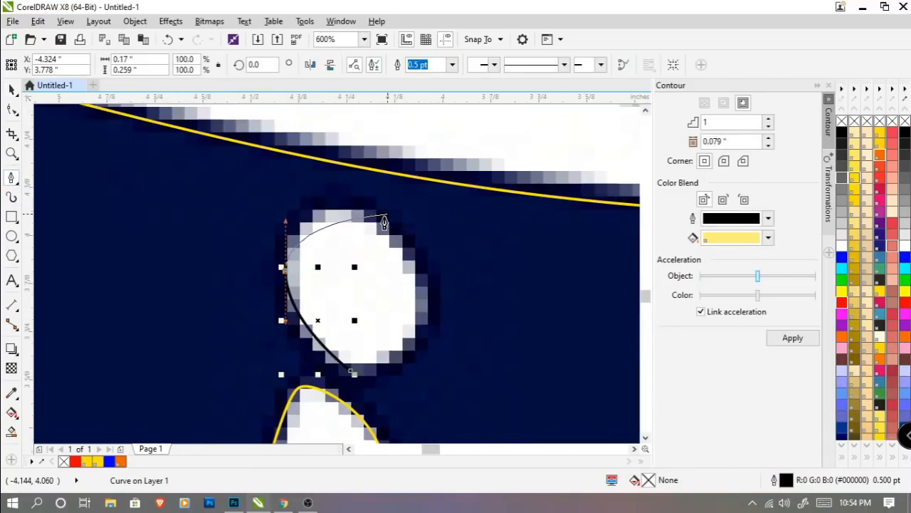
drag(411, 348, 382, 381)
click(350, 371)
scroll(379, 353, down, 2)
scroll(377, 356, up, 2)
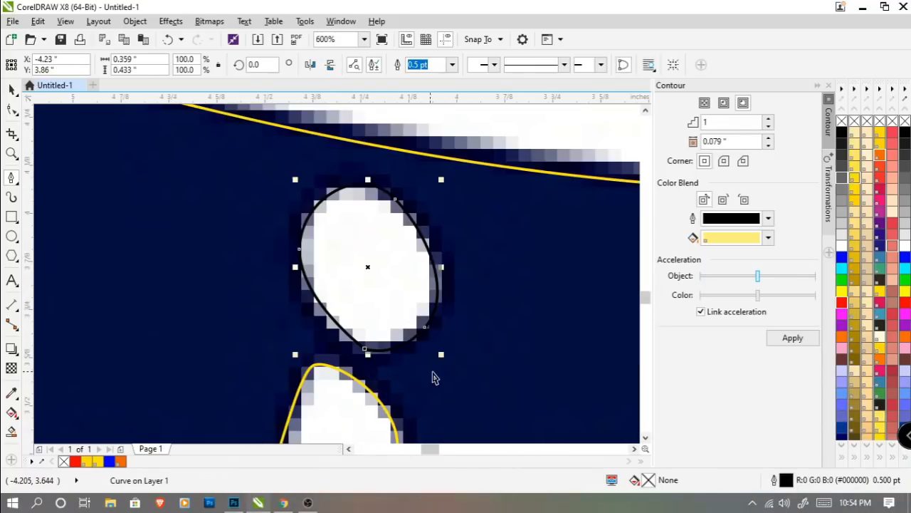
scroll(428, 364, up, 2)
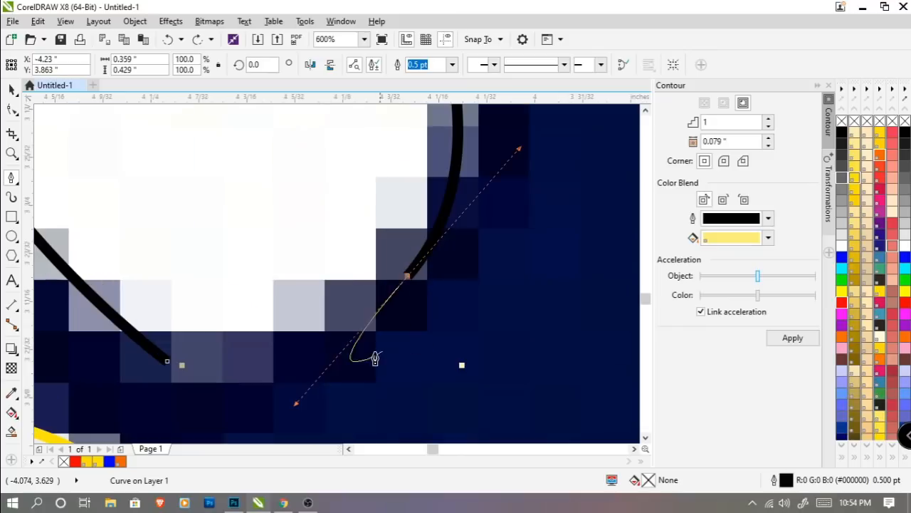
scroll(260, 298, down, 5)
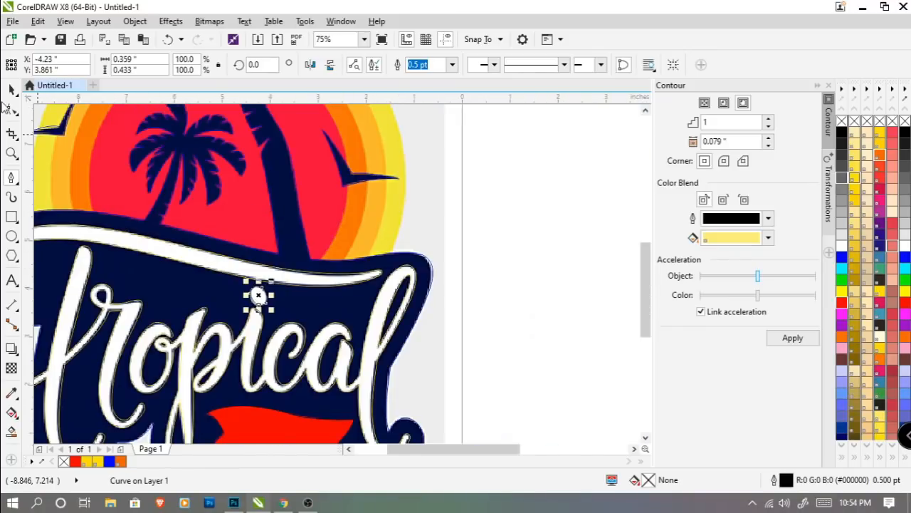
Step: Weld the i's dot and the grouped lettering into a single curve
click(10, 95)
shift+click(218, 261)
scroll(251, 272, down, 2)
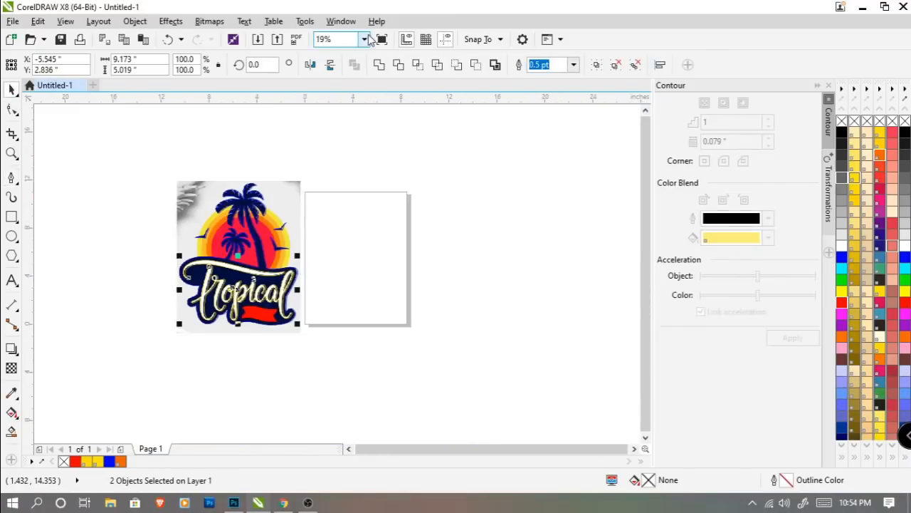
click(379, 65)
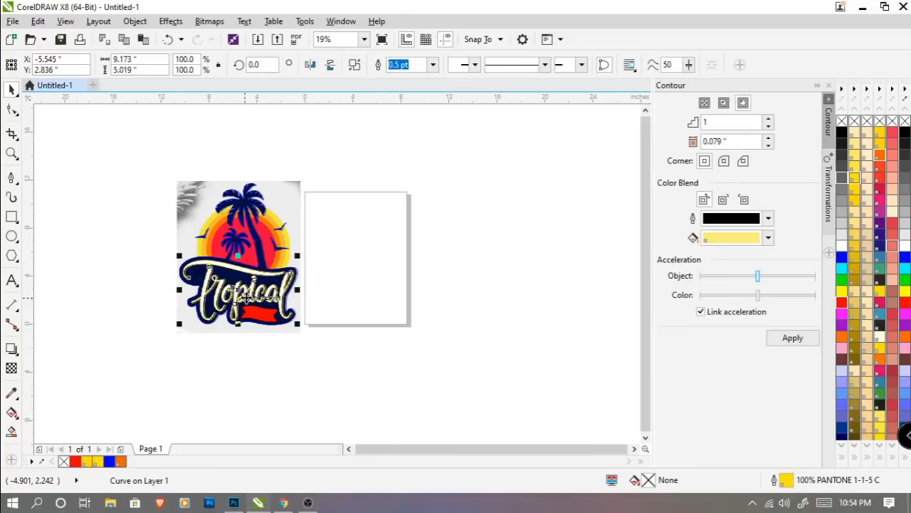
drag(233, 306, 533, 244)
key(ctrl+z)
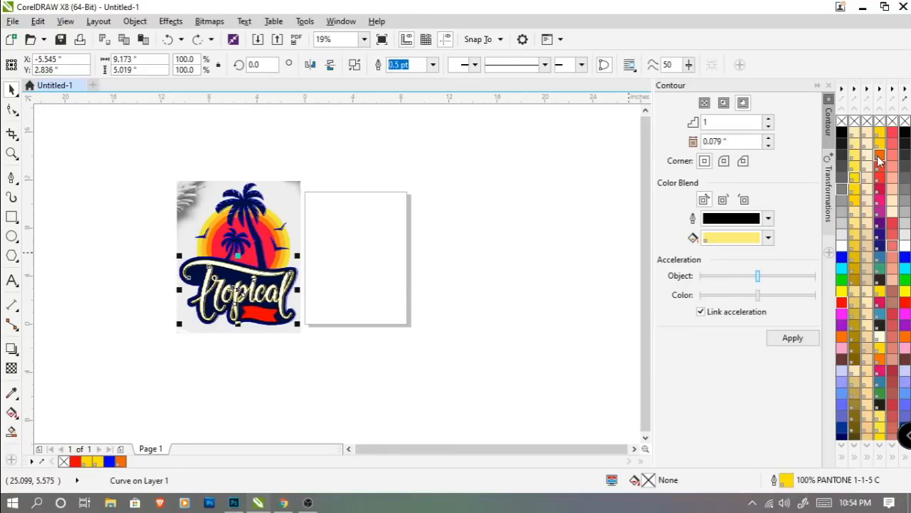
Step: Fill the welded Tropical lettering with PANTONE orange and deselect it
click(880, 155)
scroll(263, 292, up, 2)
scroll(264, 292, down, 2)
drag(240, 286, 296, 249)
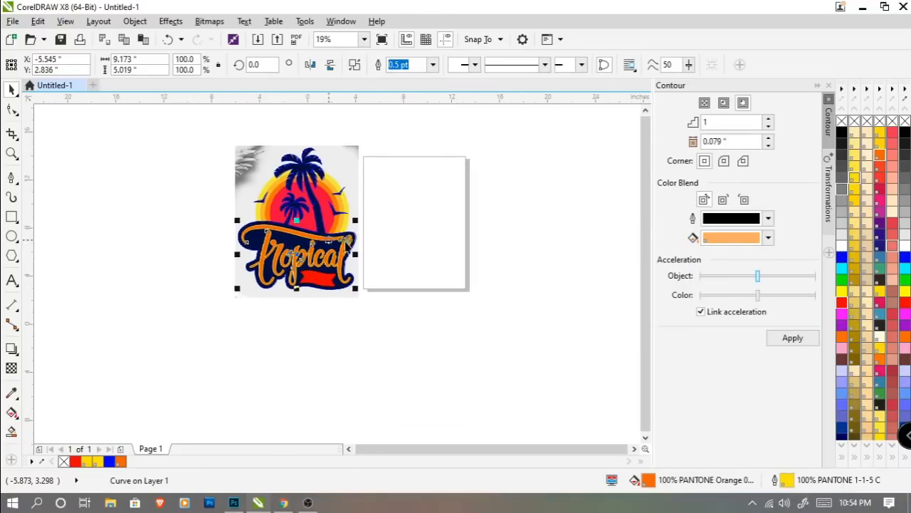
scroll(399, 228, up, 1)
click(405, 227)
scroll(405, 228, down, 1)
scroll(405, 234, up, 1)
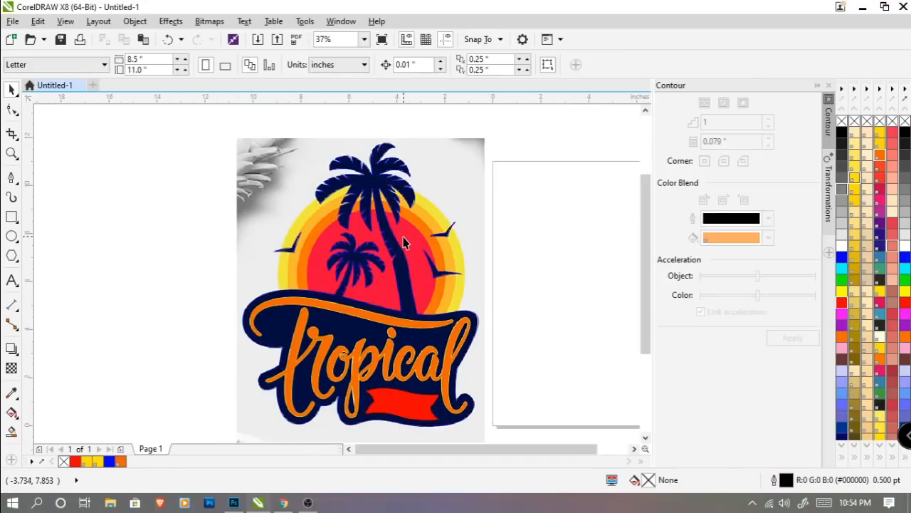
drag(405, 238, 337, 224)
scroll(359, 224, down, 1)
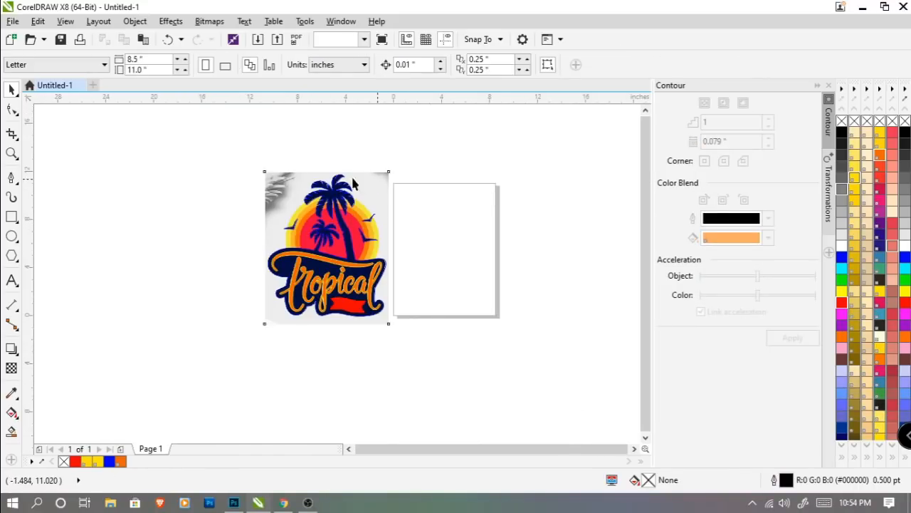
Step: Move the reference image clear of the traced curves and draw an ellipse about 7.36 × 7.92 in over its sun
drag(354, 183, 232, 183)
click(421, 187)
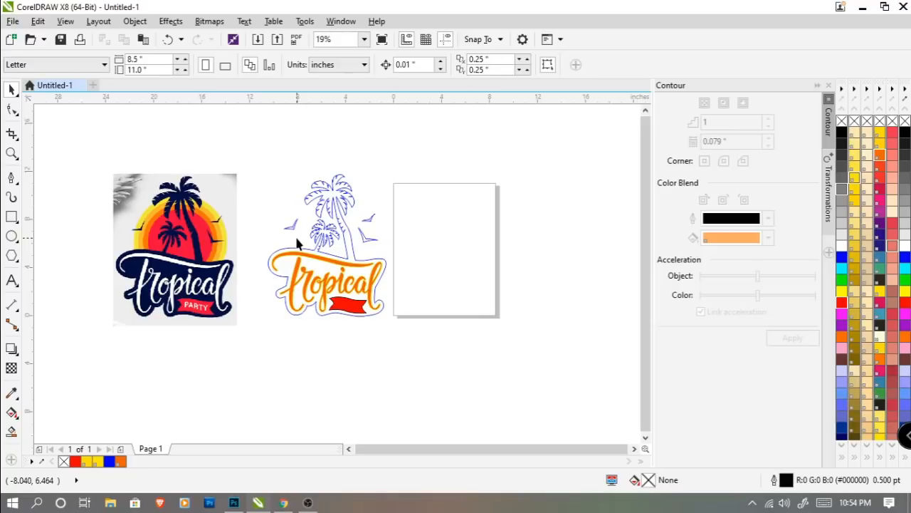
click(12, 235)
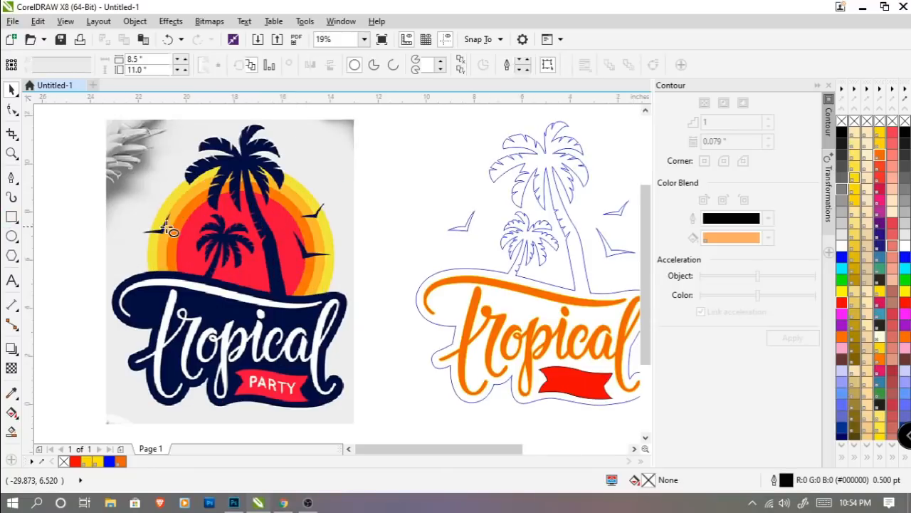
scroll(121, 226, up, 1)
drag(158, 164, 339, 360)
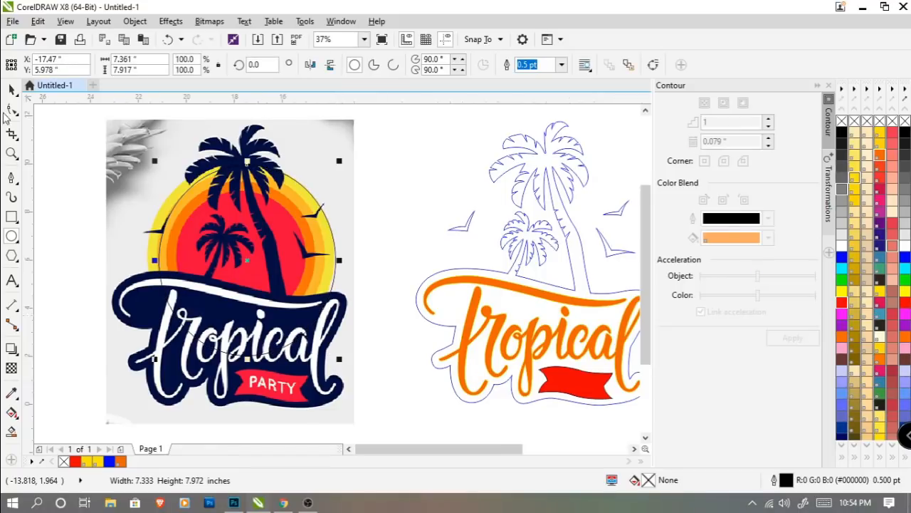
key(space)
Step: Stretch the ellipse to the sun's outer yellow edge, about 7.83 in wide and 7.99 in high
scroll(164, 204, up, 1)
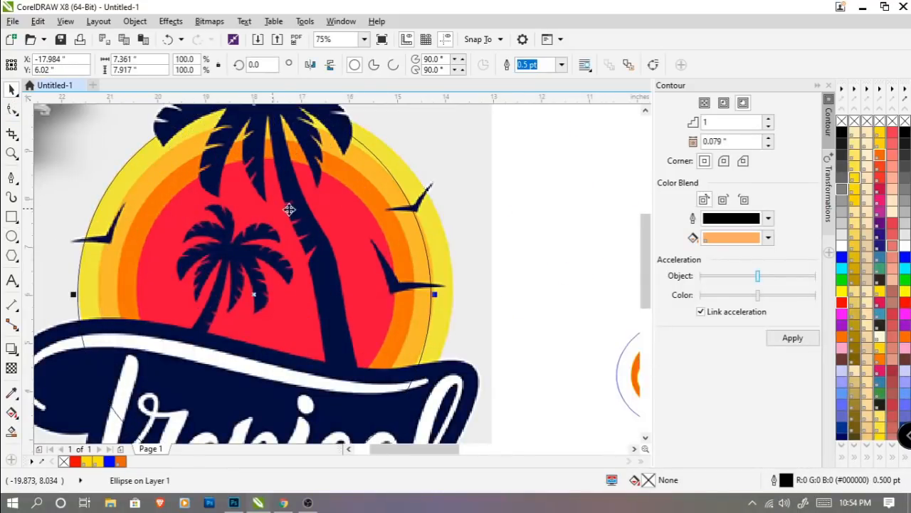
scroll(290, 206, down, 1)
scroll(376, 258, up, 1)
drag(365, 257, 390, 256)
scroll(249, 212, up, 3)
scroll(249, 212, up, 1)
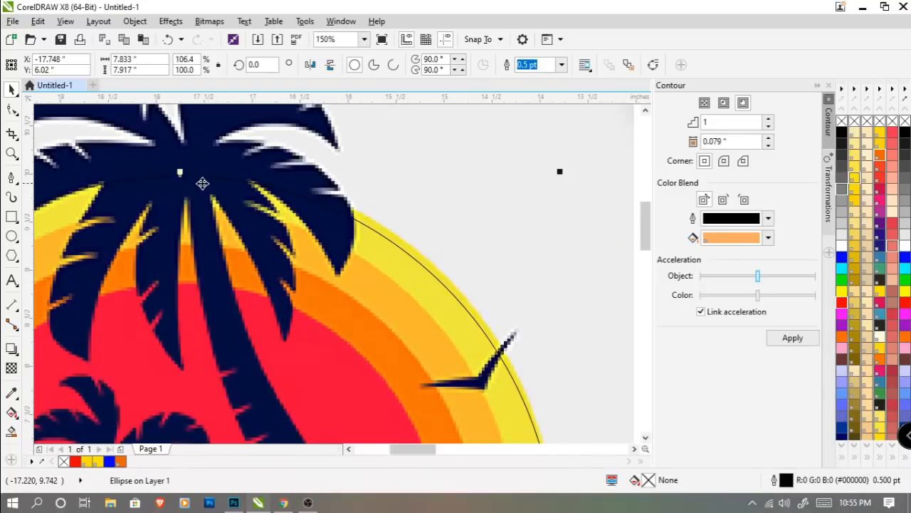
drag(179, 175, 189, 168)
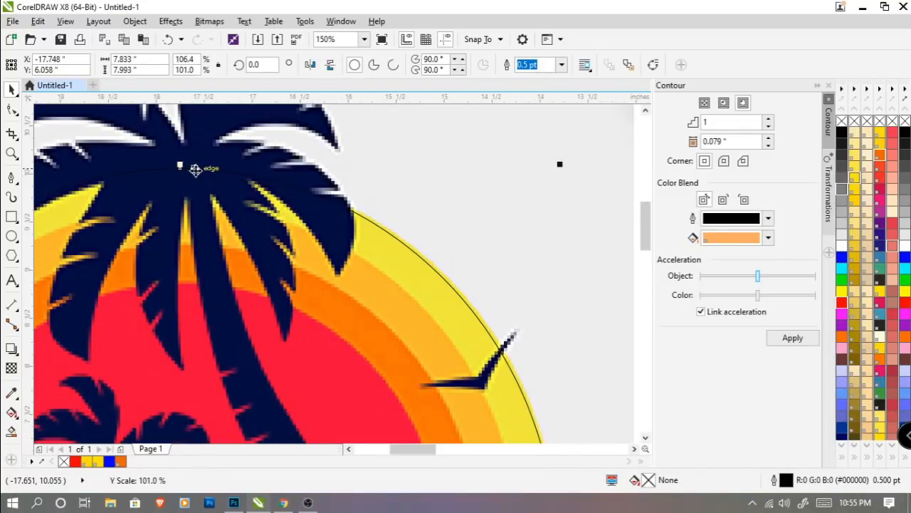
scroll(197, 171, down, 3)
Step: Make the ellipse a true circle by copying its 7.993 in height into its width
double_click(150, 72)
key(ctrl+c)
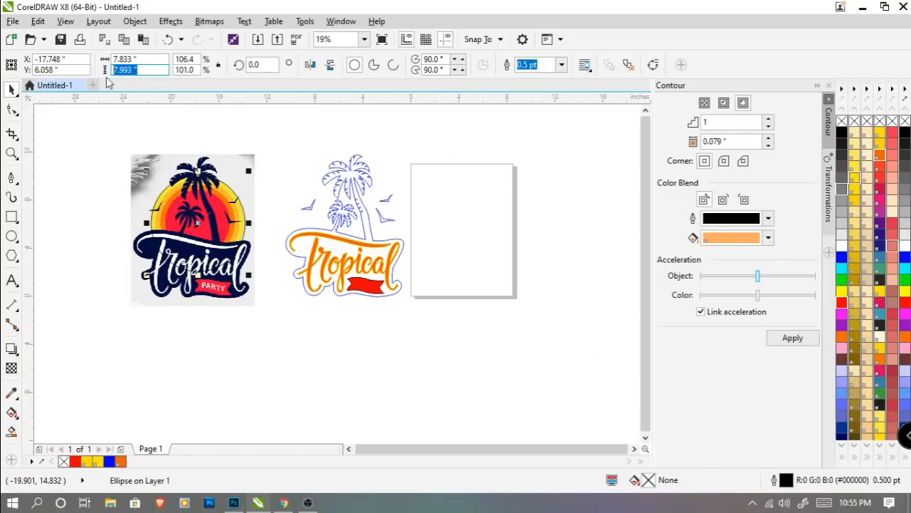
double_click(142, 61)
key(ctrl+v)
key(Return)
Step: Move the circle onto the traced logo, around the palms and birds, and deselect it
scroll(200, 240, up, 1)
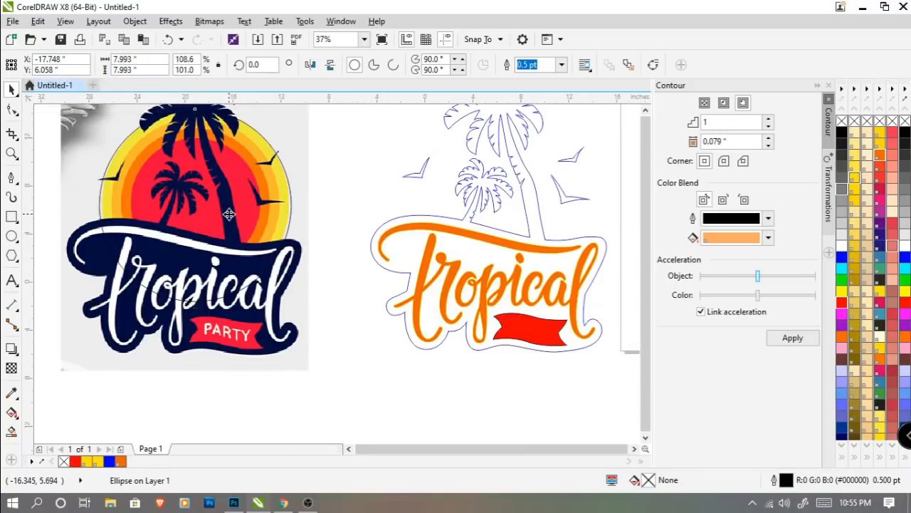
scroll(228, 214, down, 1)
drag(238, 211, 297, 230)
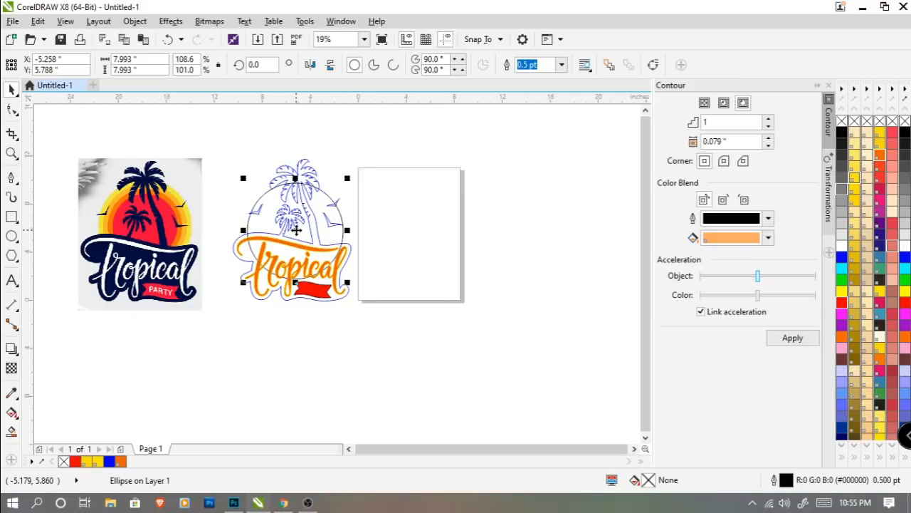
click(366, 305)
Step: Sample the dark navy from the reference image and fill the traced palms, birds and lettering backdrop curve with it
scroll(318, 291, up, 1)
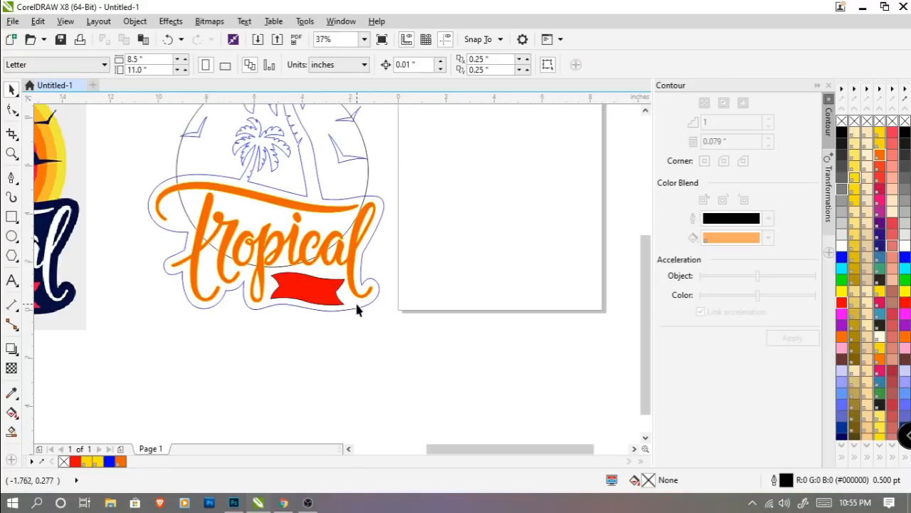
drag(354, 299, 357, 317)
key(ctrl+z)
scroll(356, 317, down, 1)
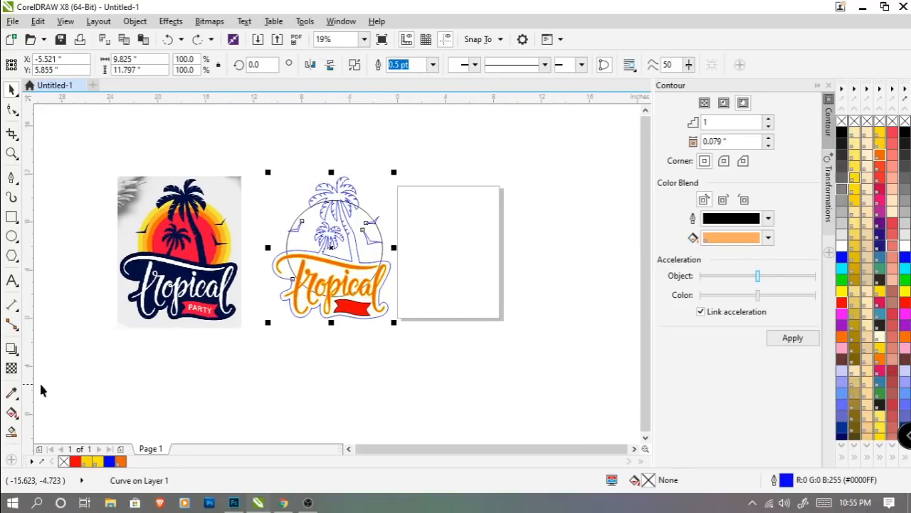
click(11, 393)
click(164, 280)
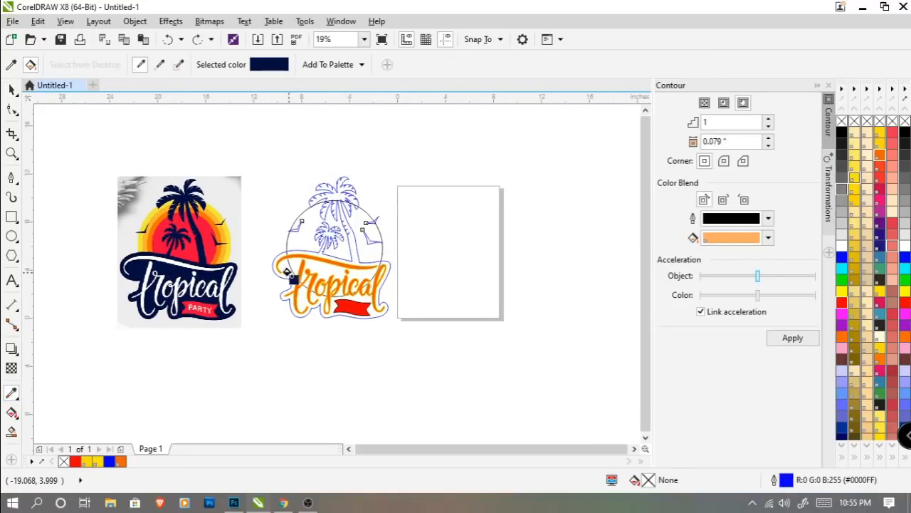
click(286, 279)
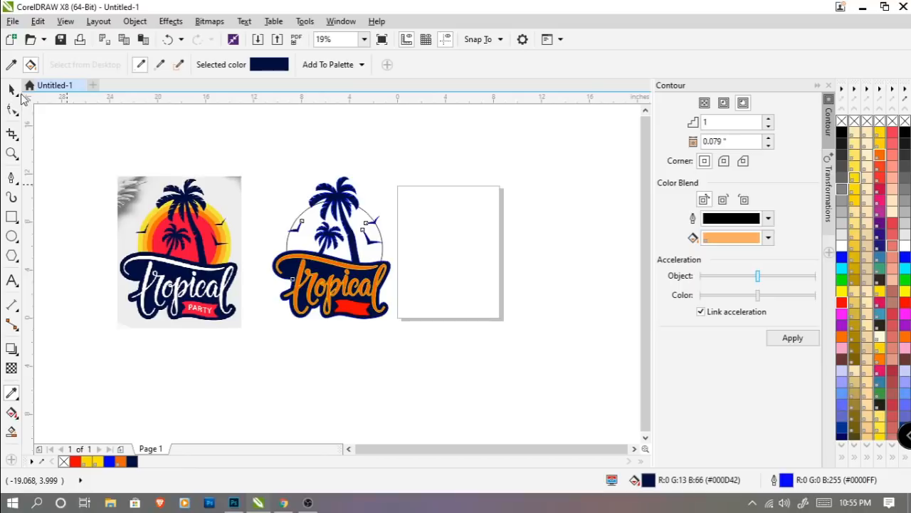
click(11, 88)
Step: Try moving the navy curve away from the lettering, and undo the move
click(429, 156)
drag(335, 264, 415, 221)
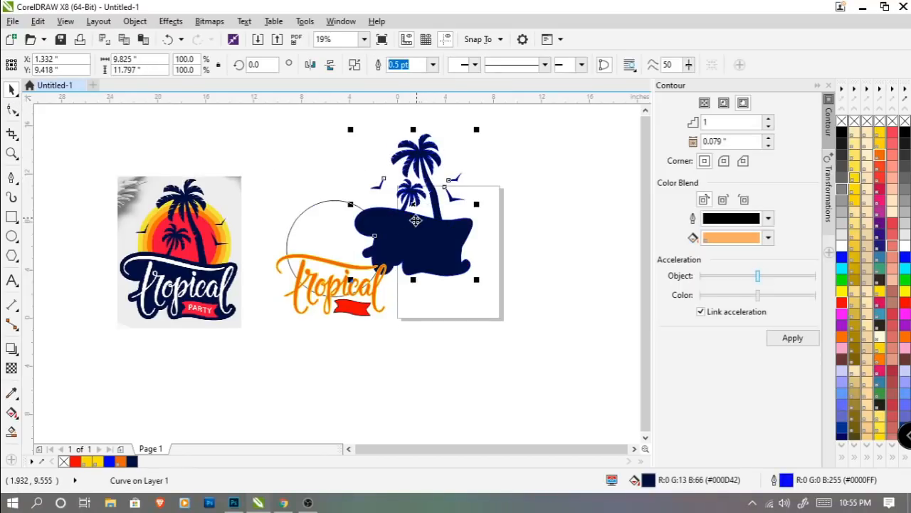
key(ctrl+z)
key(Escape)
Step: Apply a one-step inside contour with a 0.079 in offset to the sun circle
scroll(301, 226, up, 2)
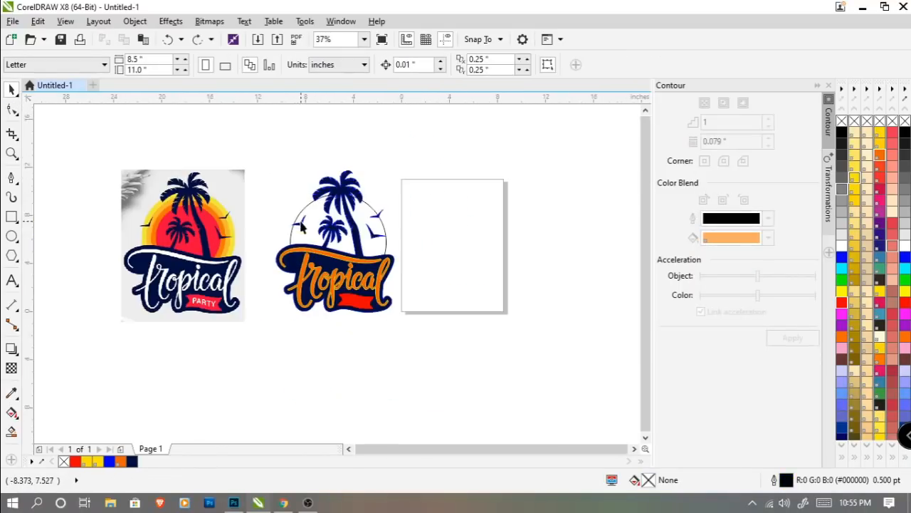
click(312, 216)
click(725, 105)
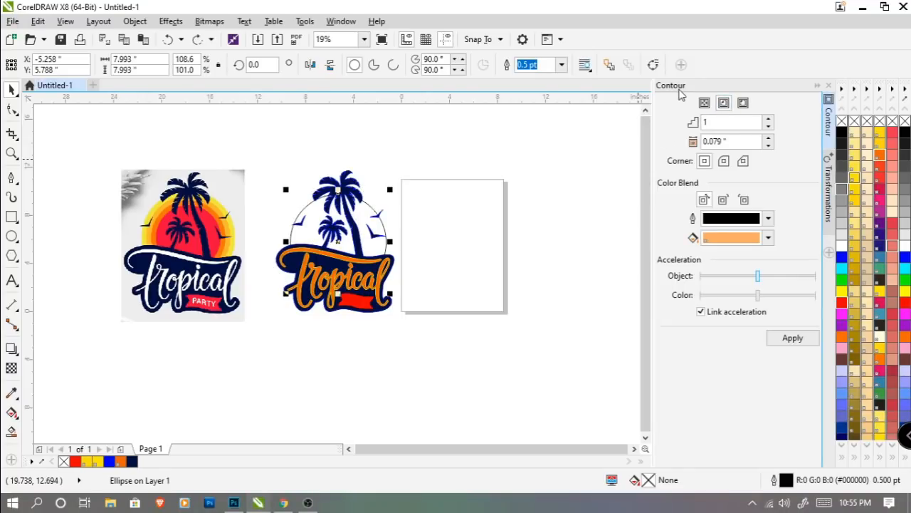
click(779, 337)
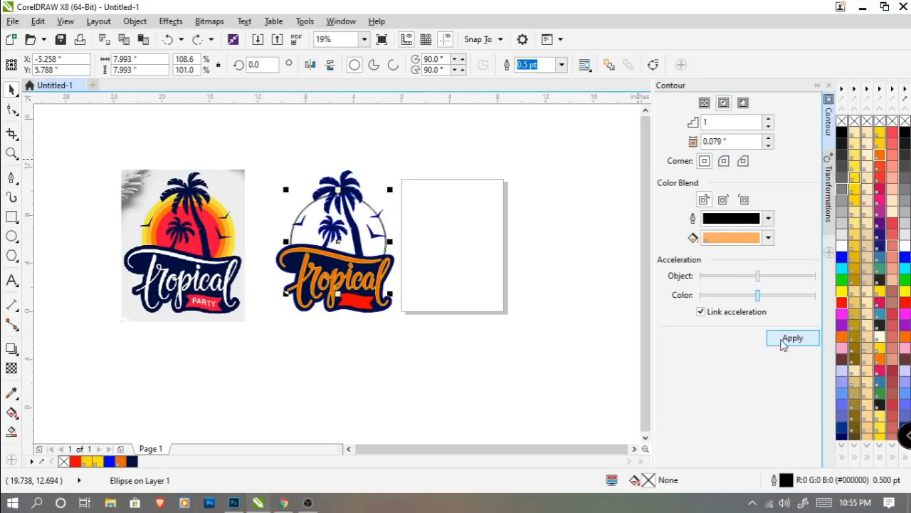
Step: Set the sun circle's inside contour offset to 0.5 in, after trying 0.2 in
scroll(352, 265, up, 2)
drag(354, 266, 459, 268)
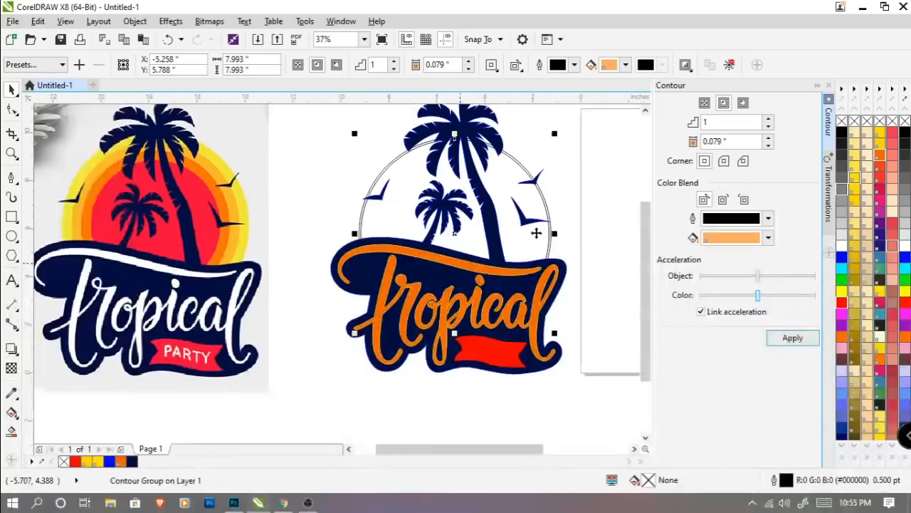
key(BackSpace)
key(BackSpace)
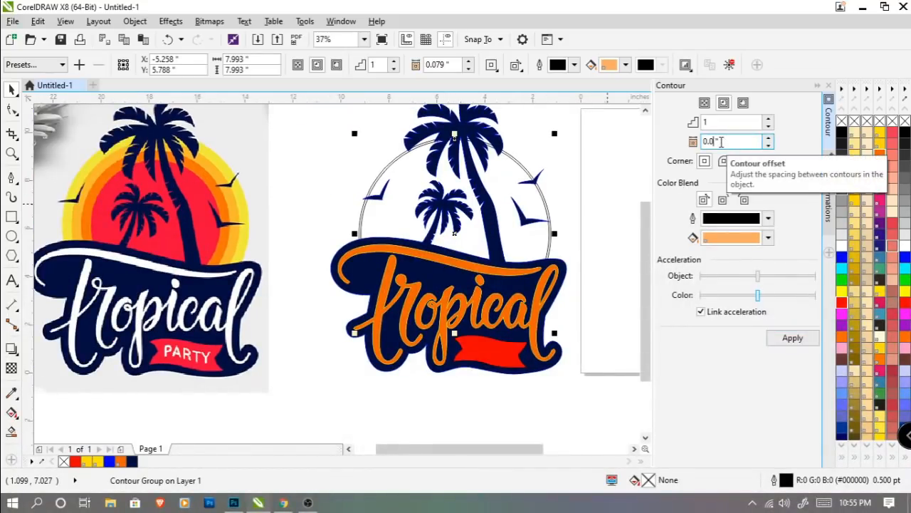
text(2)
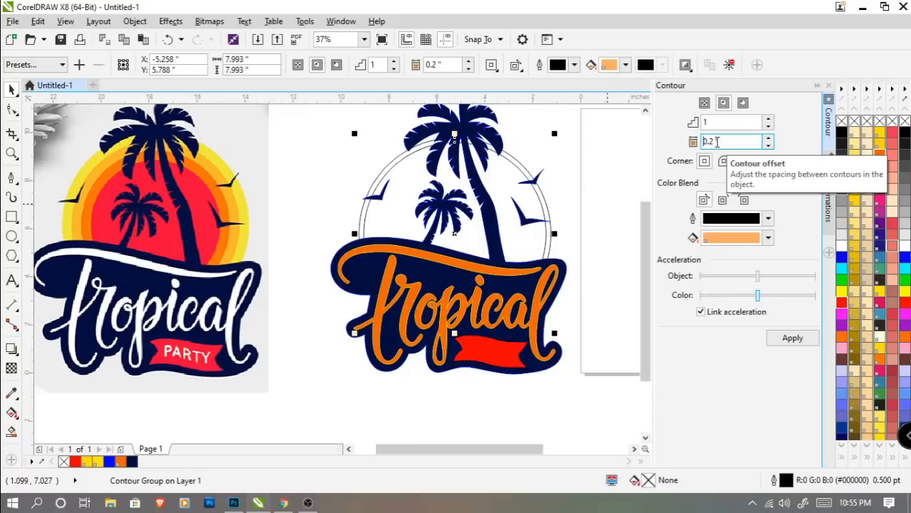
key(BackSpace)
text(5)
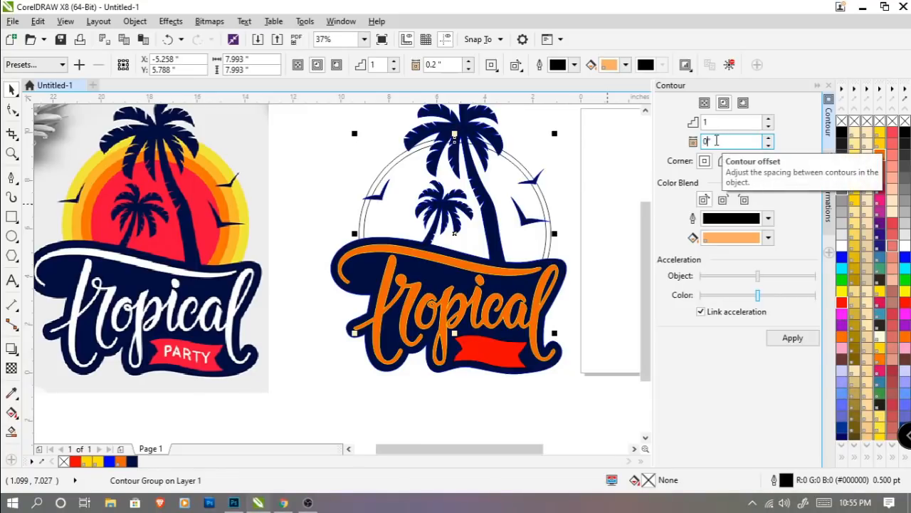
key(Return)
click(488, 287)
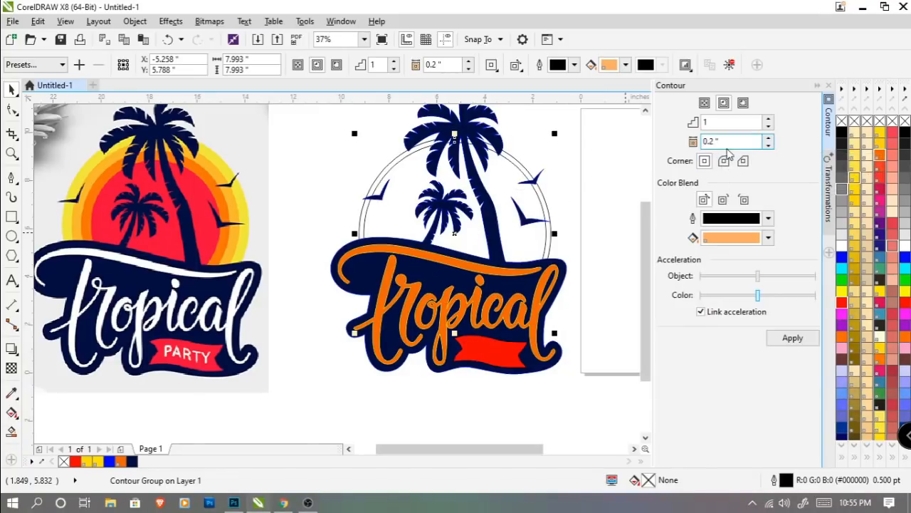
text(5)
key(Return)
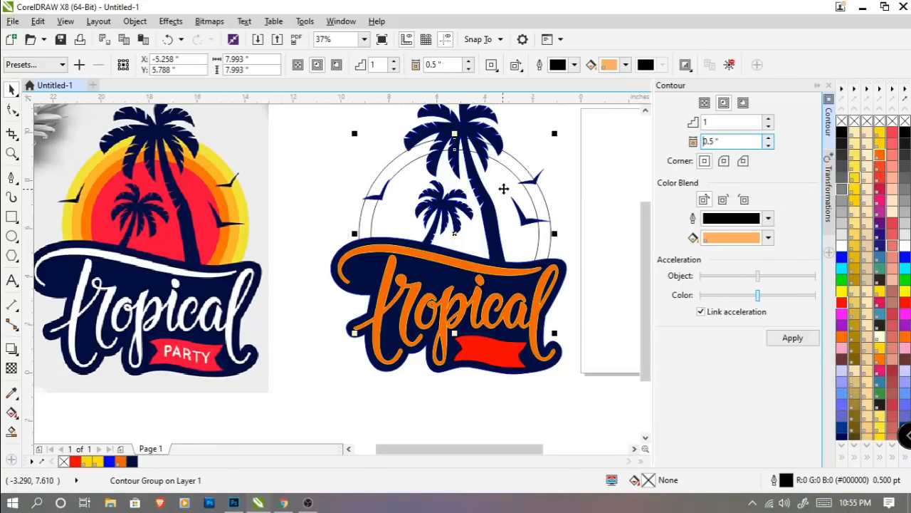
Step: Break the contour group apart and select the inner of the two circles
mouse_move(505, 188)
mouse_down()
mouse_move(521, 195)
mouse_move(501, 189)
mouse_up()
key(ctrl+z)
key(ctrl+k)
click(567, 176)
key(ctrl+z)
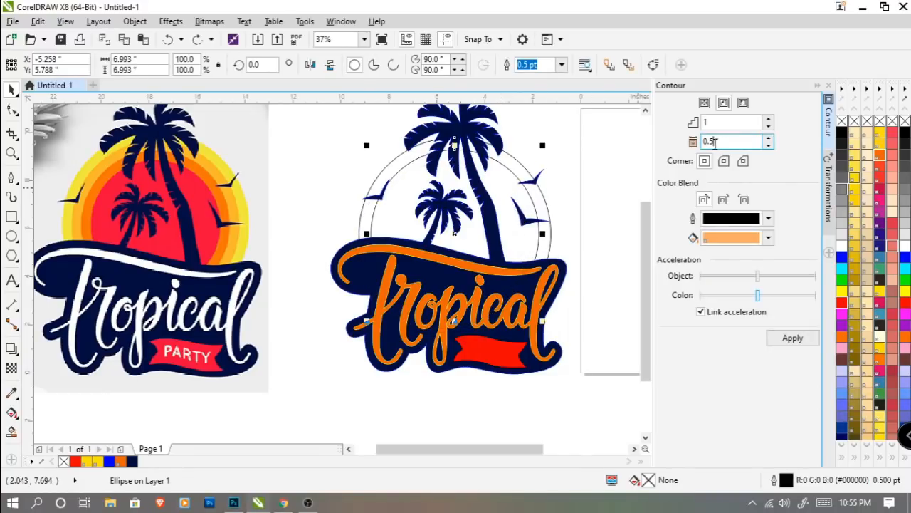
Step: Try a one-step inside contour on the second circle with offsets of 0.4 and 0.5 in, and delete the extra circle
key(BackSpace)
text(4)
key(Return)
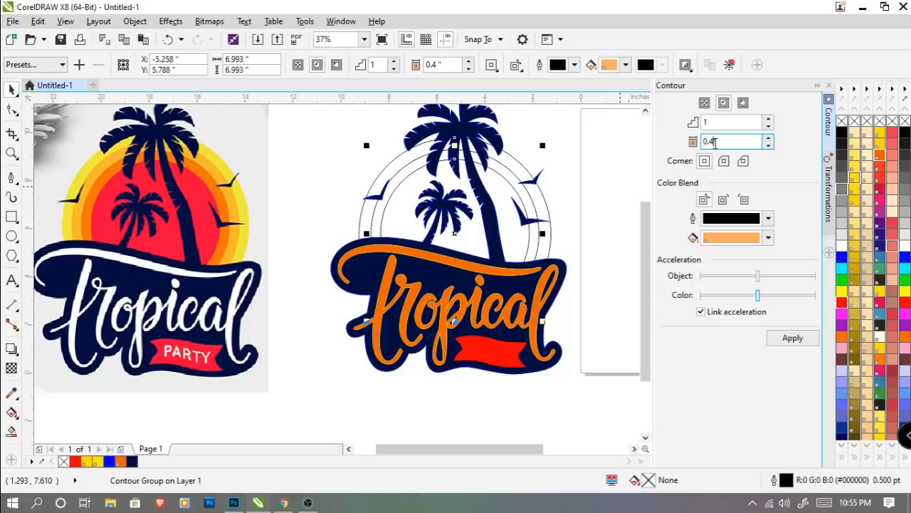
text(.5)
key(Return)
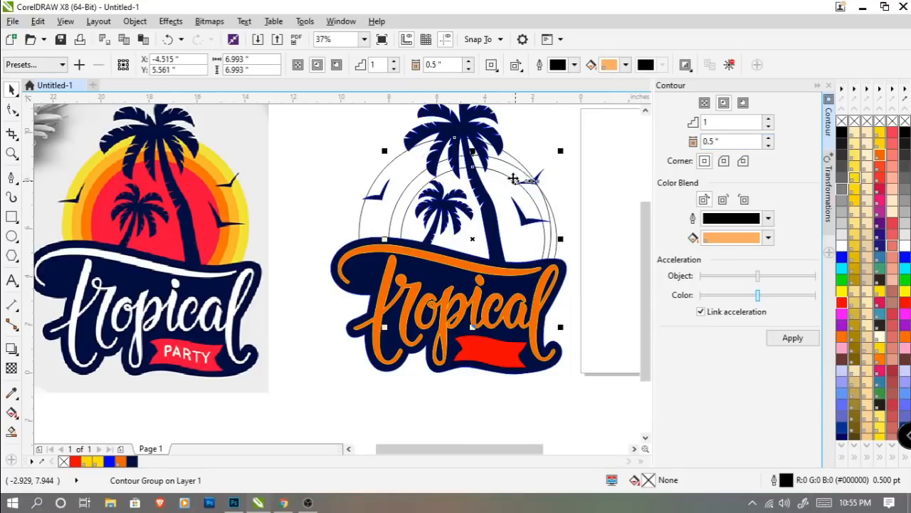
click(588, 152)
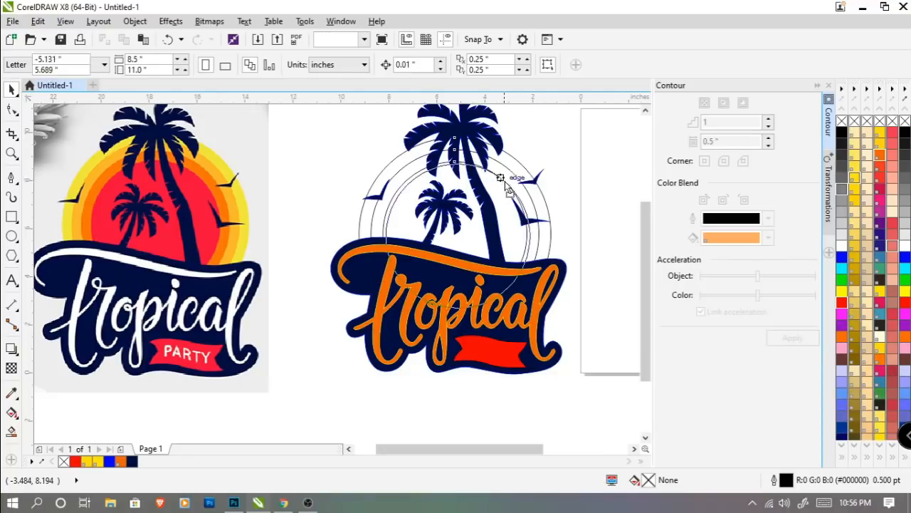
click(499, 181)
key(Delete)
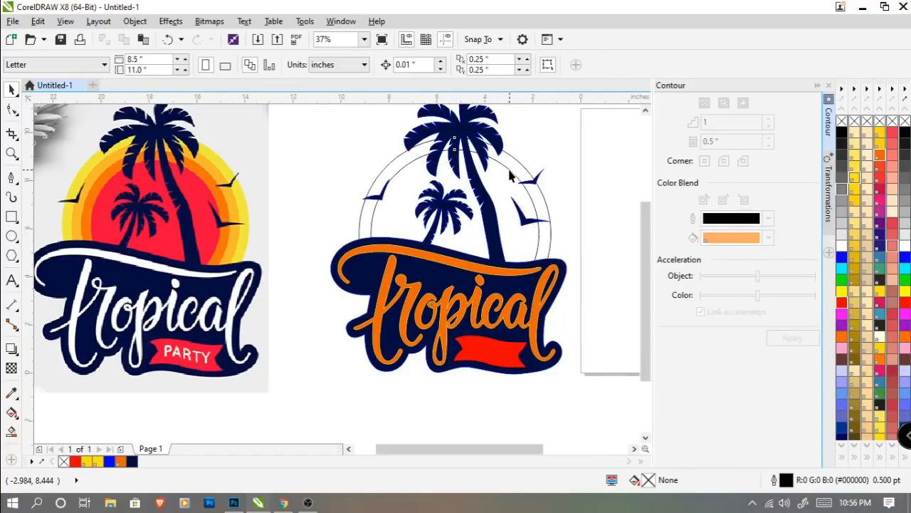
Step: Add a 0.4 in inside contour to the second circle and break the contour group apart
click(512, 171)
click(715, 142)
text(0.4)
key(Return)
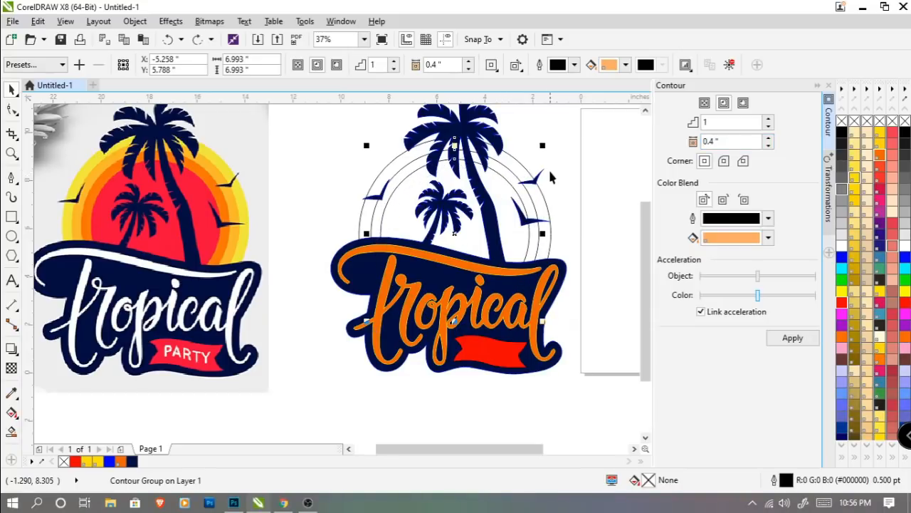
key(ctrl+k)
click(570, 166)
Step: Add a 0.4 in inside contour to the third circle and separate the innermost circle from it
click(497, 173)
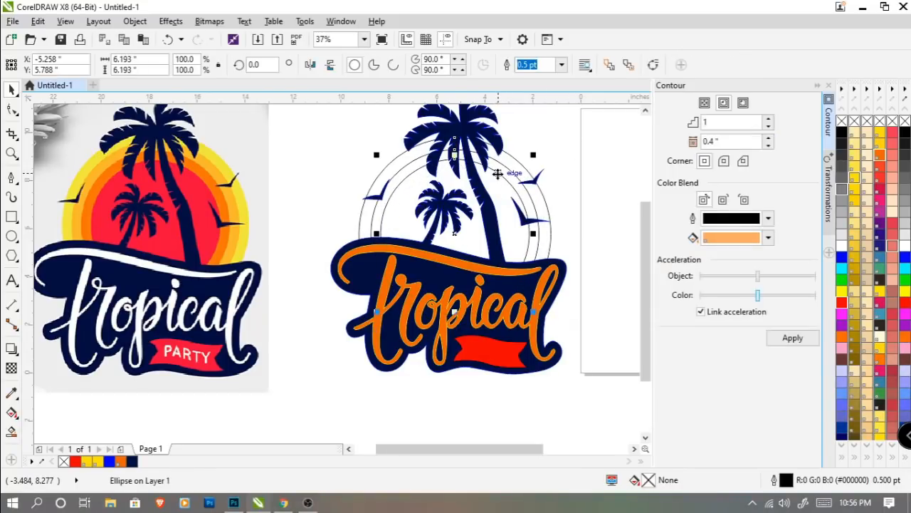
click(792, 339)
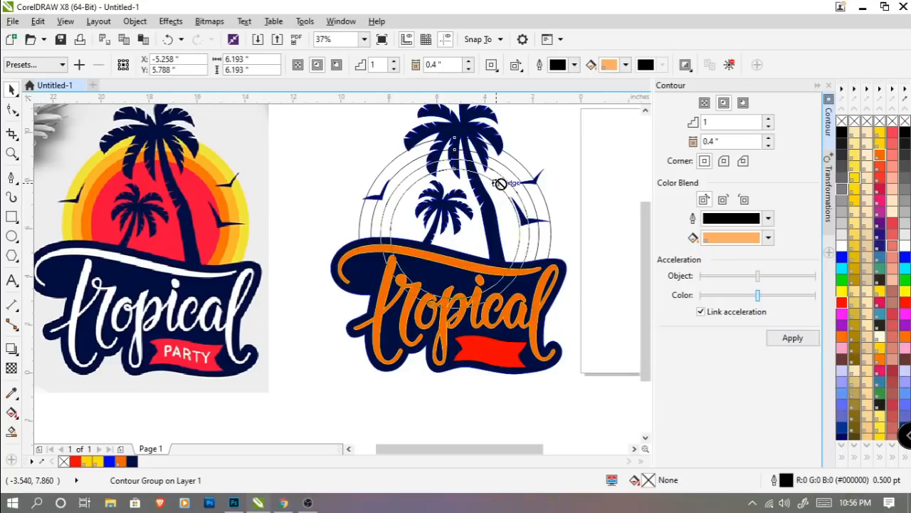
key(space)
click(559, 160)
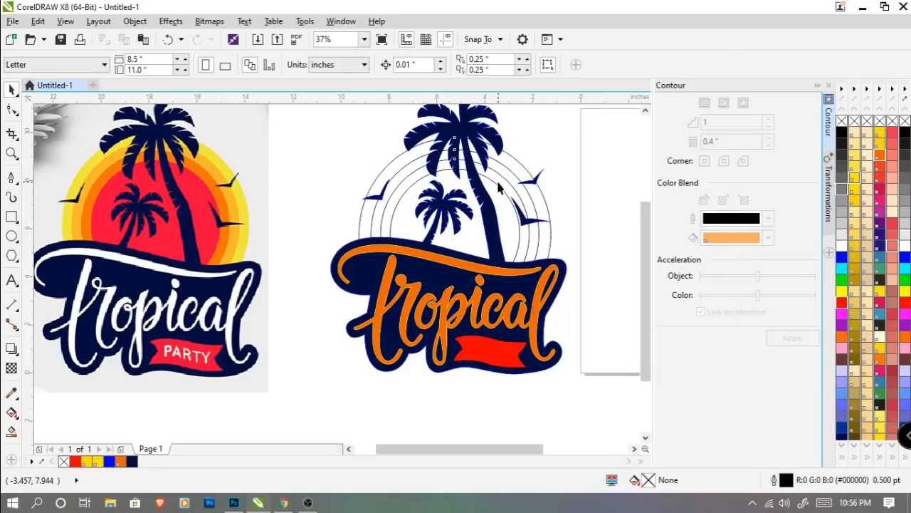
Step: Fill the innermost sun circle with red and remove the outline from the navy palms-and-backdrop curve
click(504, 208)
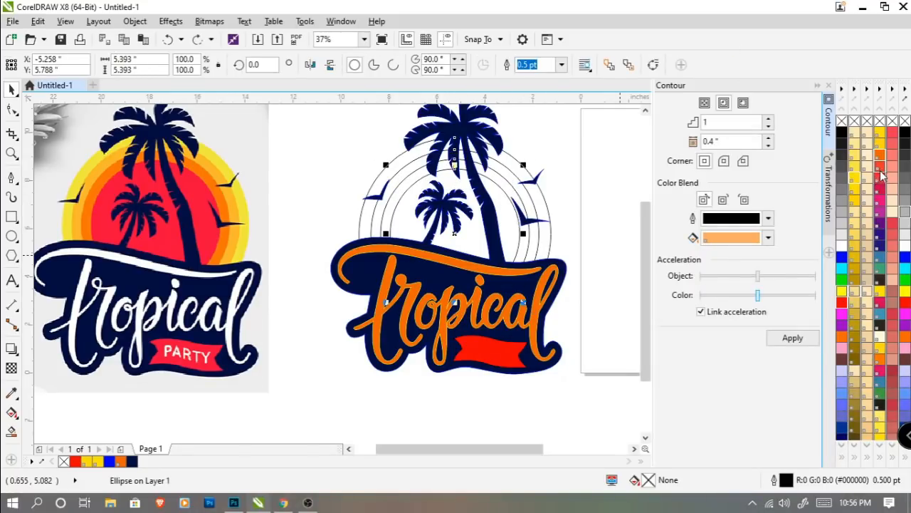
click(842, 303)
click(584, 175)
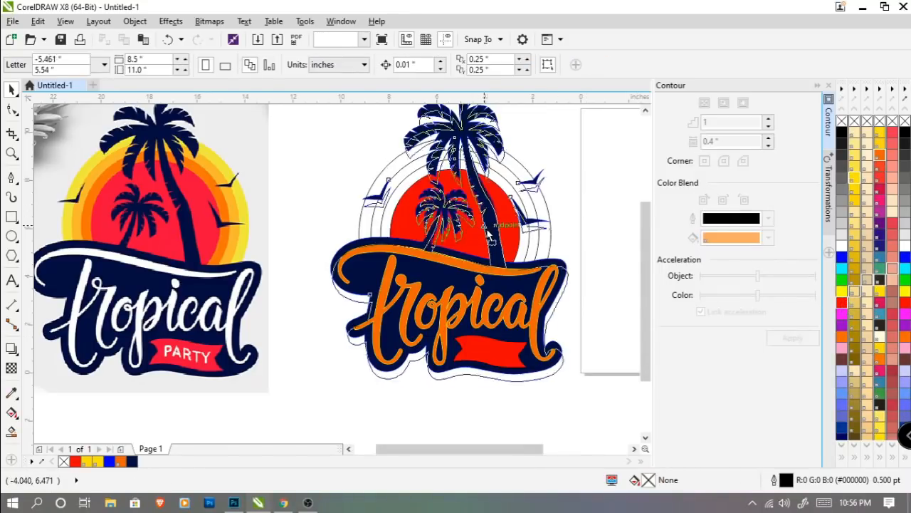
click(475, 235)
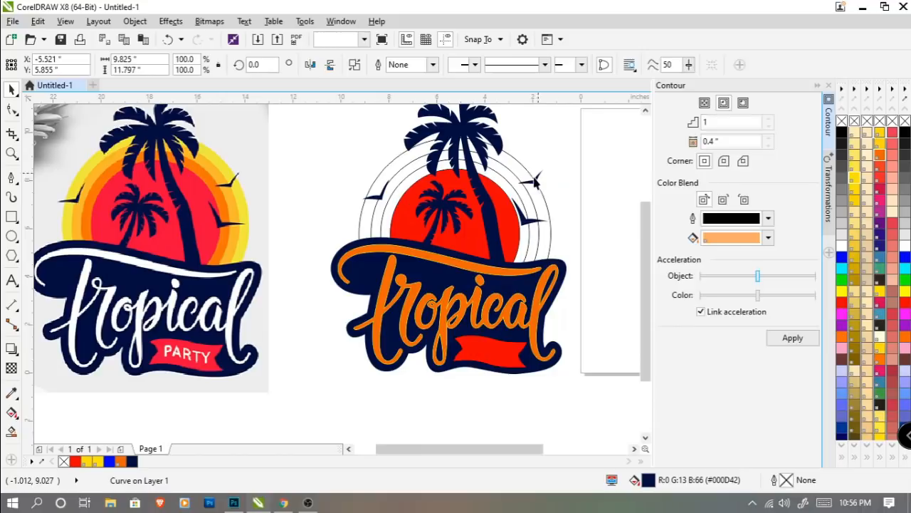
Step: Fill the sun circle just outside the red one with orange
click(525, 183)
click(504, 182)
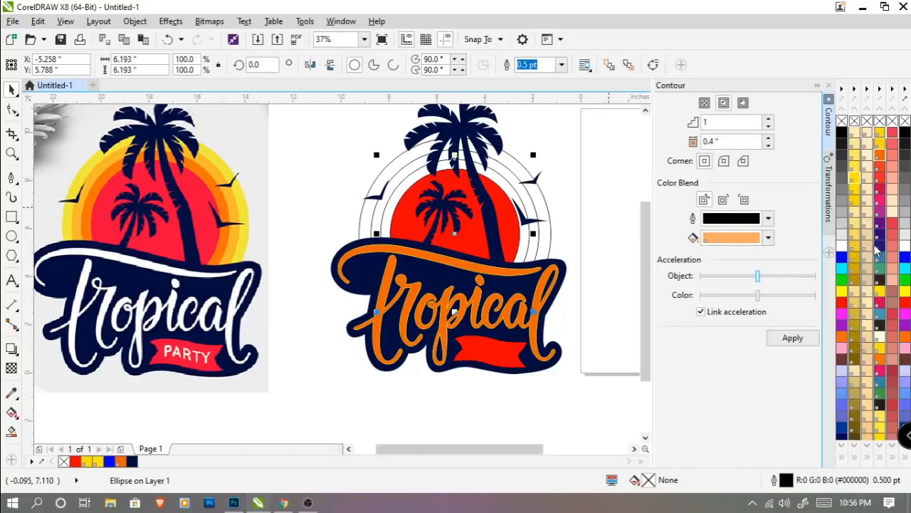
click(881, 158)
click(550, 152)
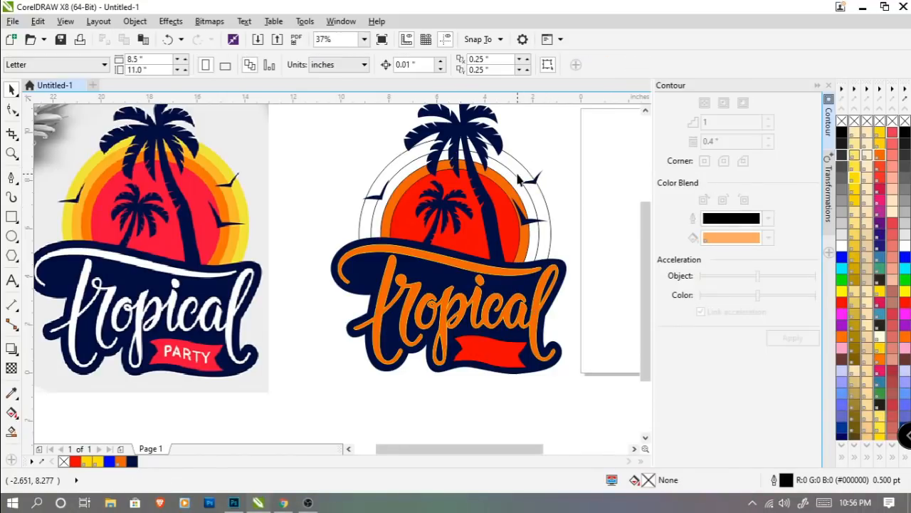
Step: Try PANTONE 1-1-3 C, PANTONE 1-1-7 C and another yellow fill on the third sun circle
click(509, 179)
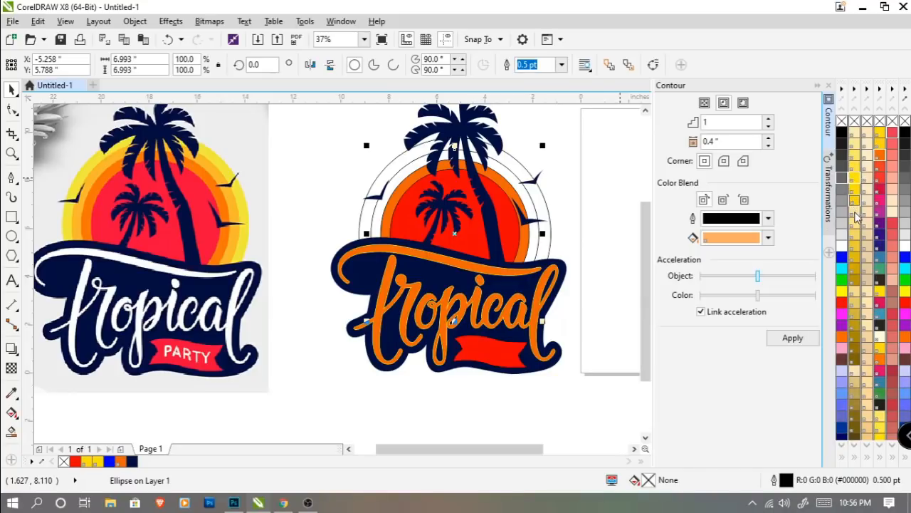
click(857, 163)
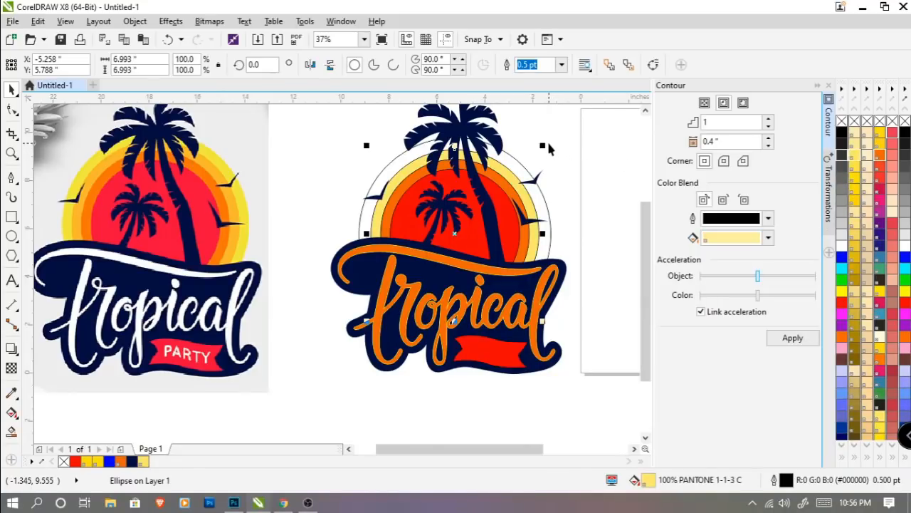
click(857, 203)
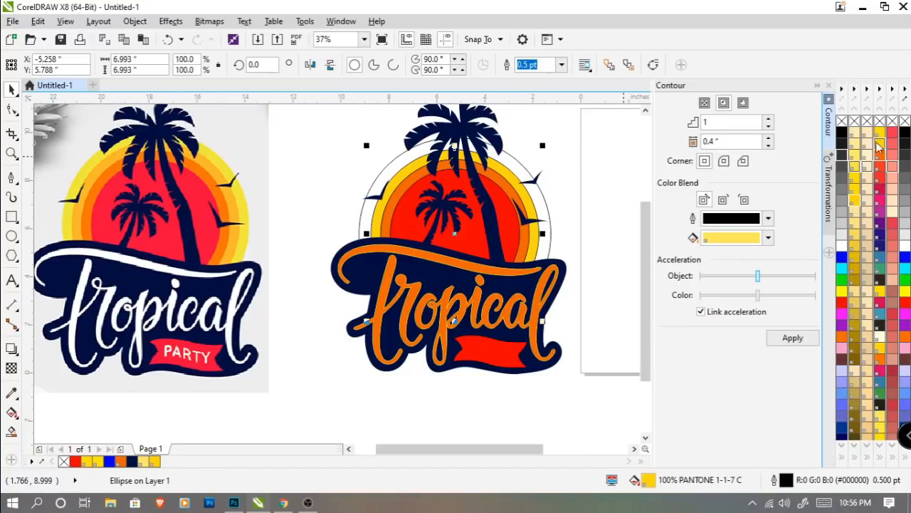
click(878, 143)
click(539, 138)
Step: Try a Process Yellow fill on the outermost sun circle and PANTONE 1-1-7 C and PANTONE 115 C fills on the third circle
click(525, 167)
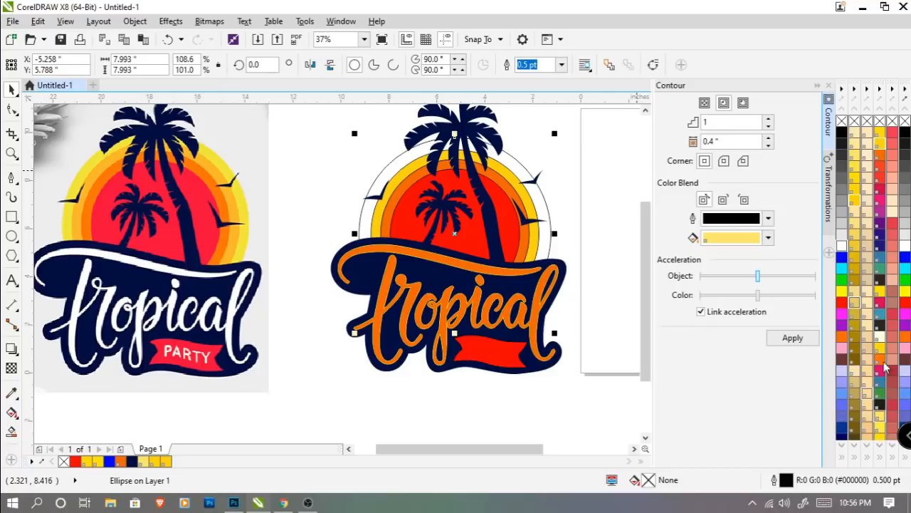
click(881, 291)
click(547, 164)
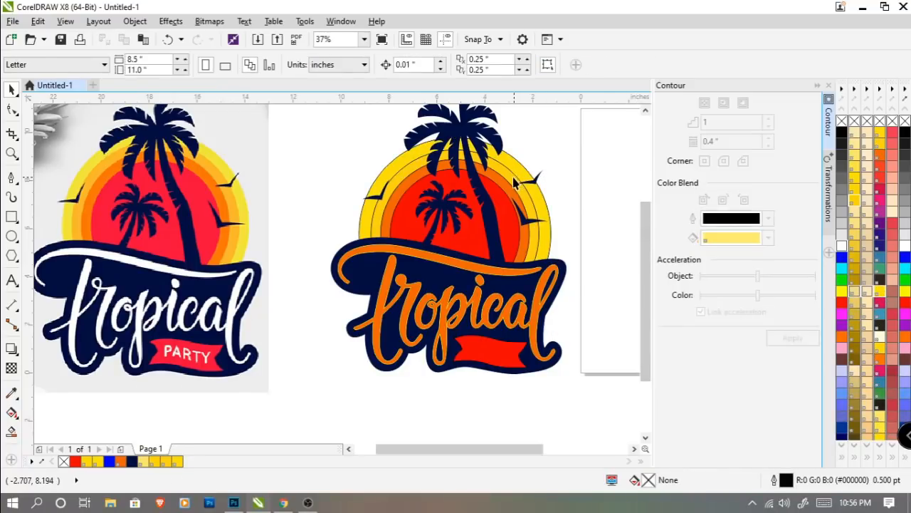
click(514, 182)
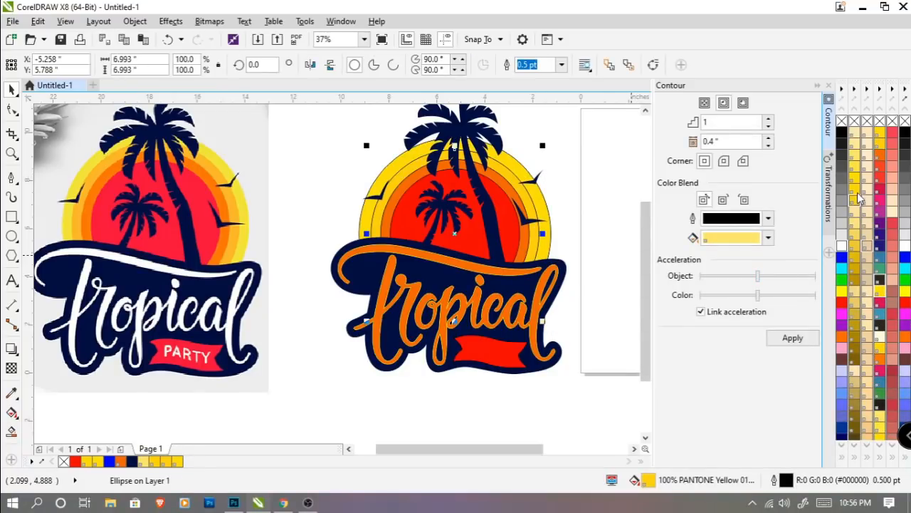
click(880, 138)
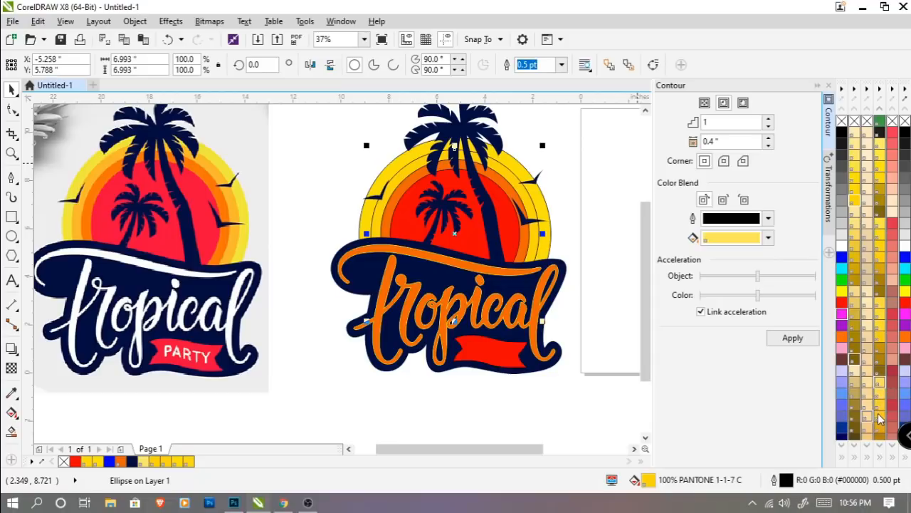
click(880, 329)
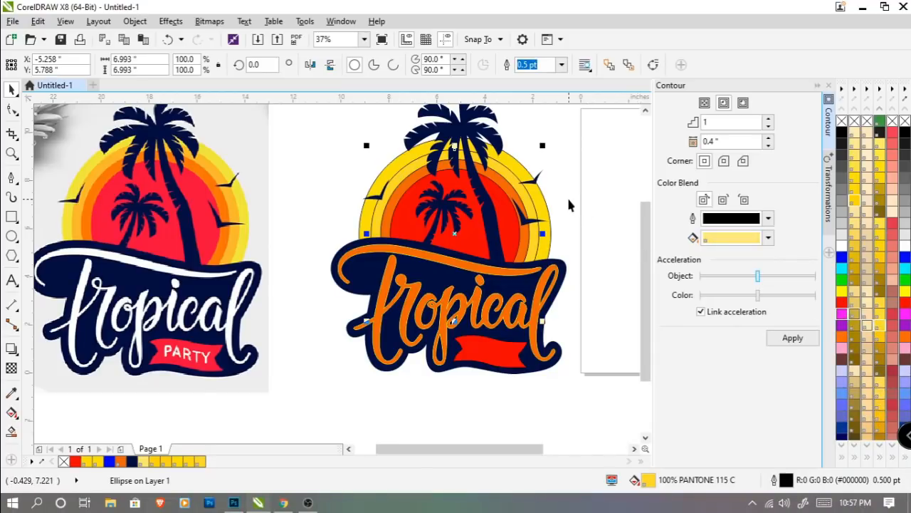
Step: Fill the outermost sun circle with a bright yellow and the third circle with a deeper golden yellow
click(549, 189)
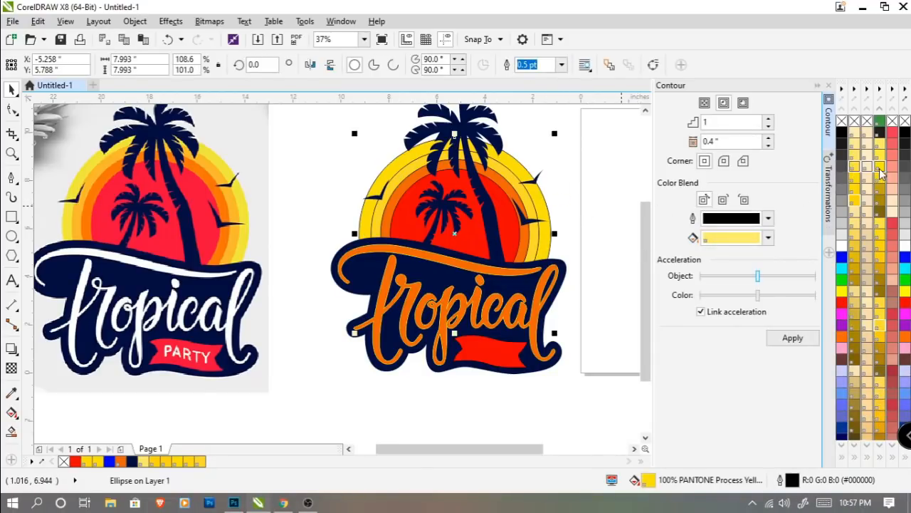
click(880, 170)
click(548, 169)
click(528, 194)
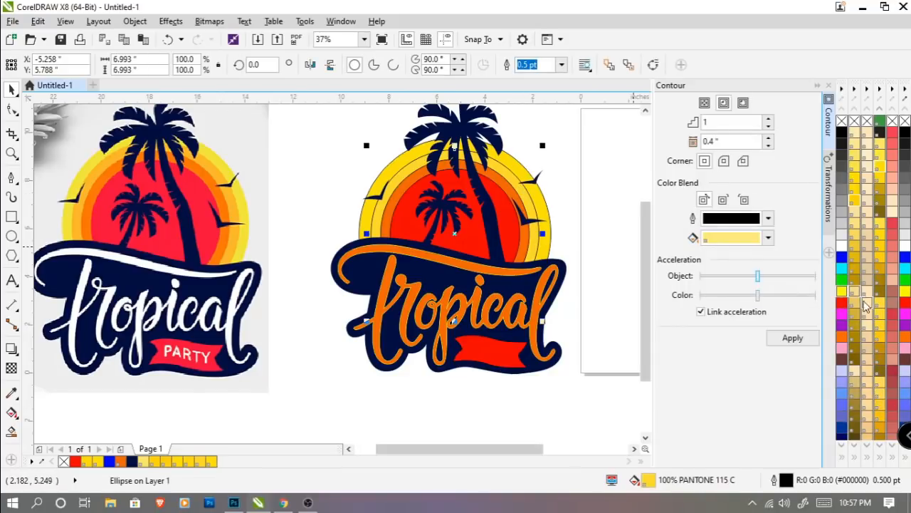
click(884, 269)
click(544, 163)
Step: Undo the displacement of the Tropical lettering and fill the lettering with white
scroll(545, 188, down, 4)
scroll(546, 189, up, 3)
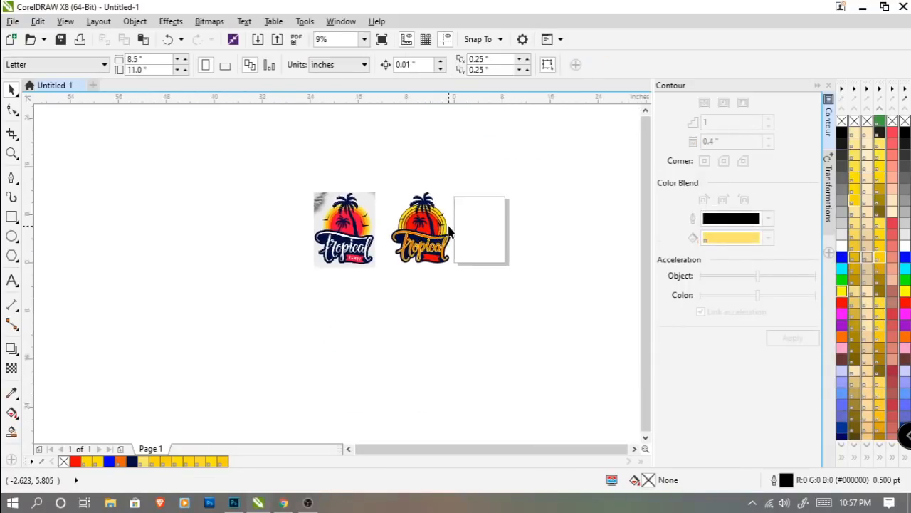
drag(420, 270, 399, 288)
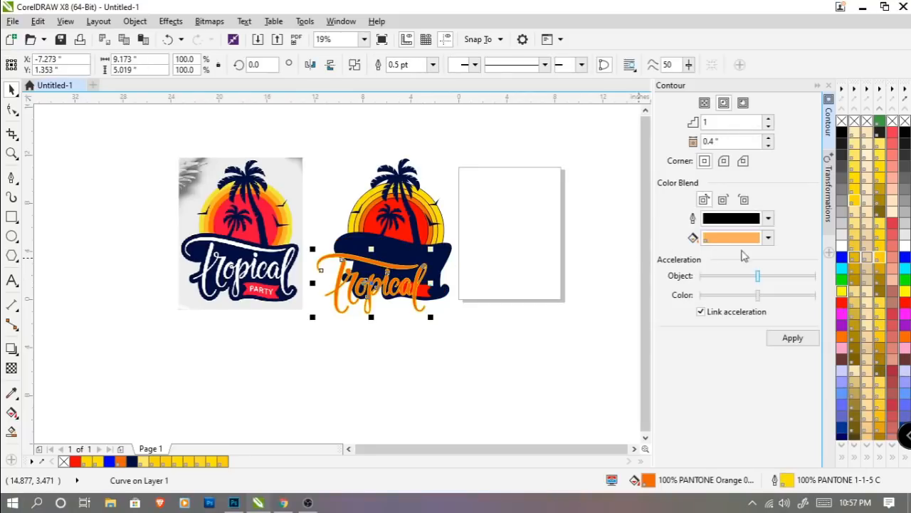
key(ctrl+z)
click(843, 246)
Step: Remove the outlines from all objects of the vector logo
drag(507, 361, 326, 147)
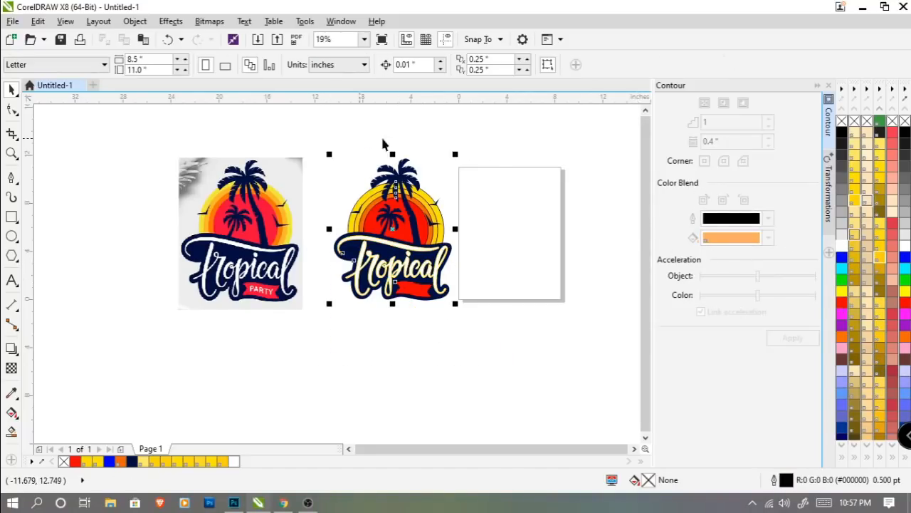
right_click(841, 123)
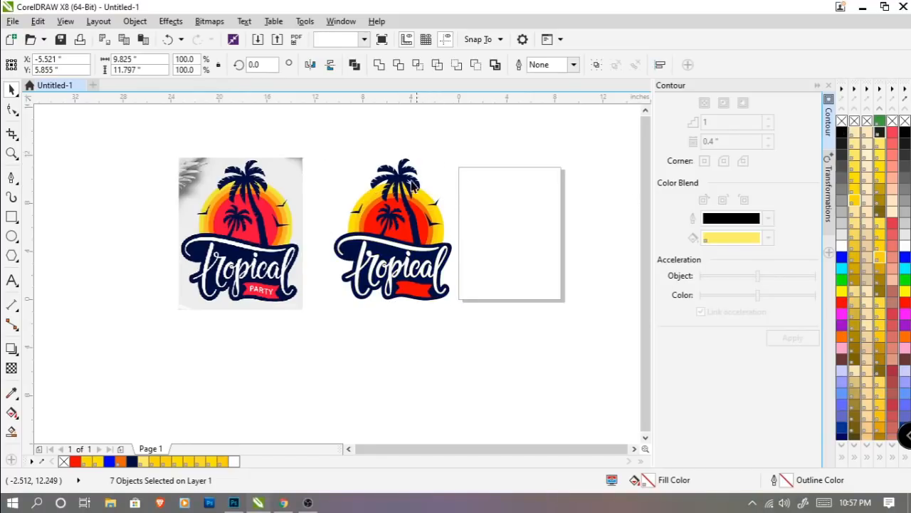
drag(323, 143, 507, 379)
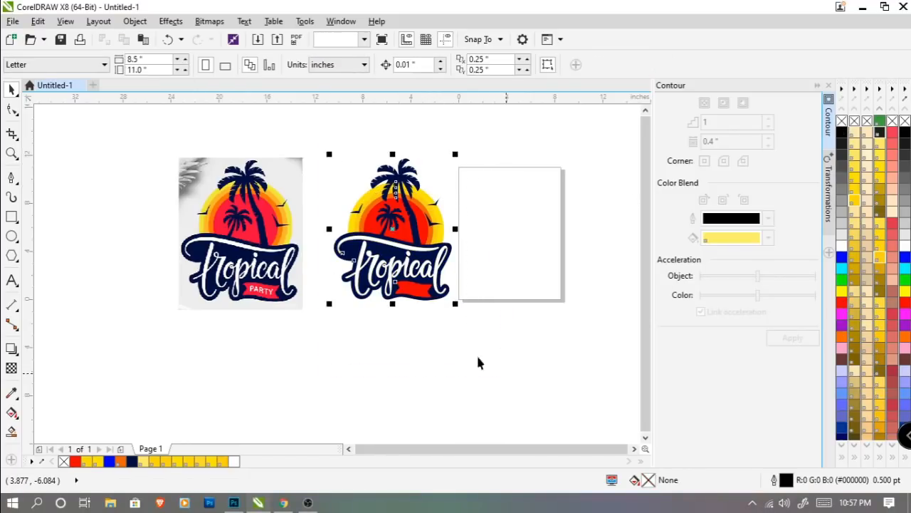
Step: Add the artistic text PARTY below the vector logo and move it closer to the artwork
scroll(405, 297, up, 2)
scroll(405, 297, down, 1)
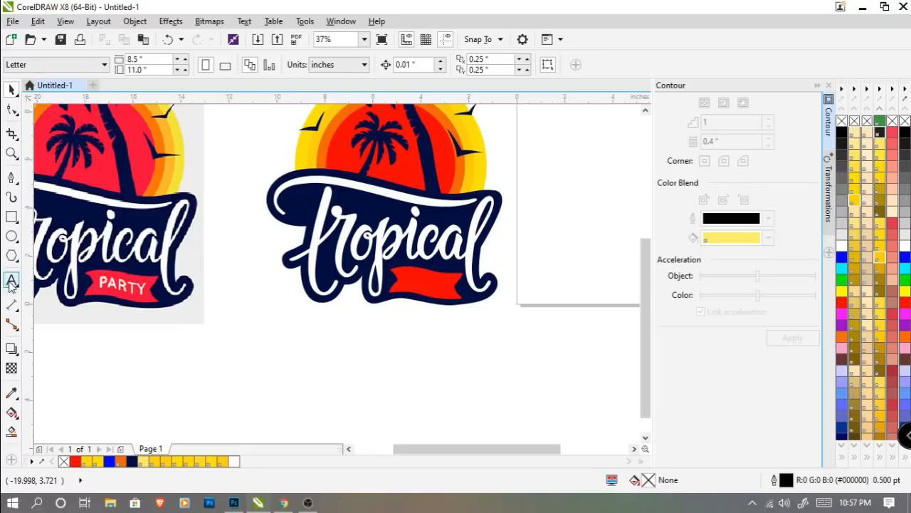
click(347, 368)
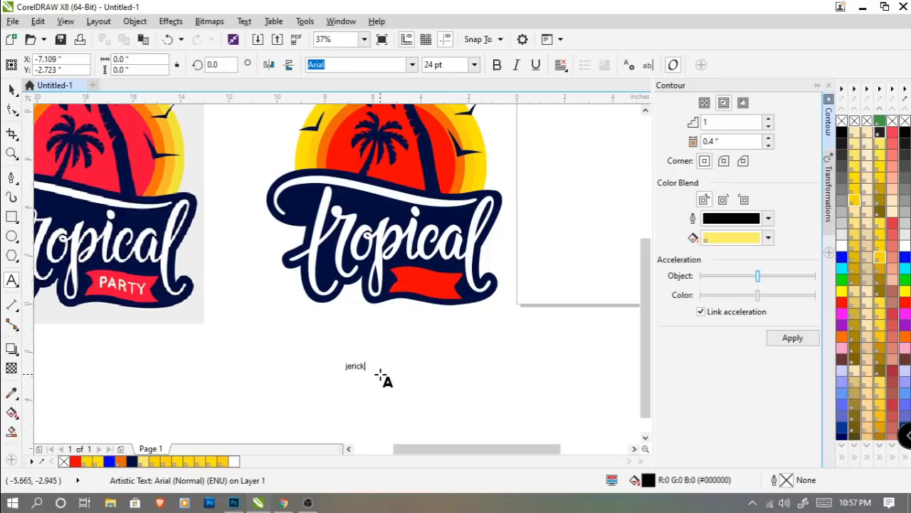
key(ctrl+a)
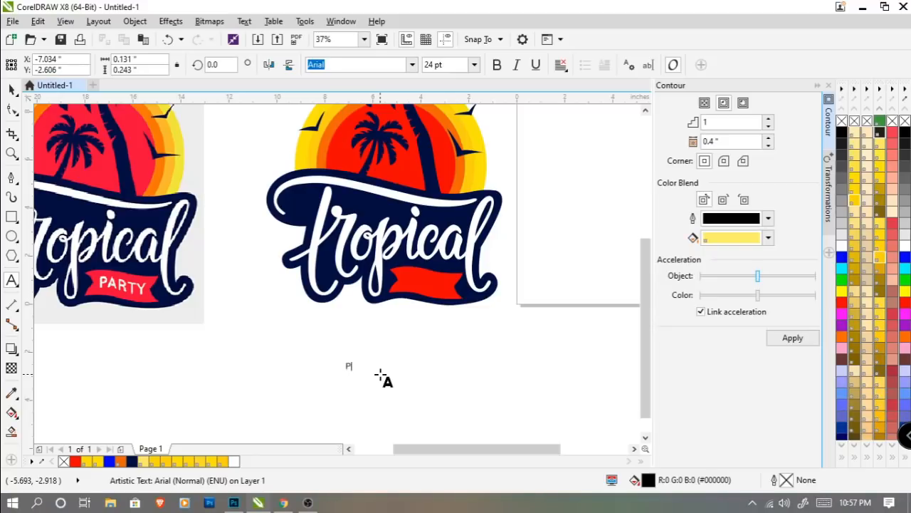
key(ctrl+a)
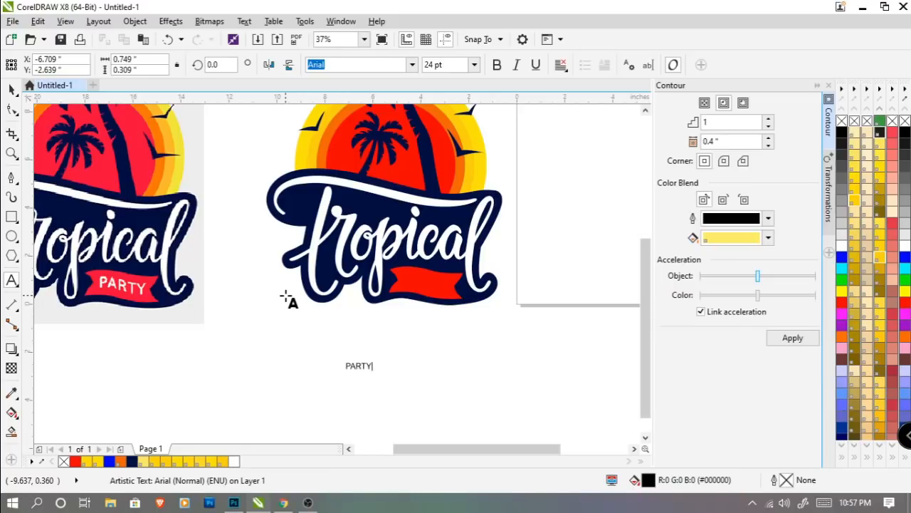
click(11, 90)
drag(358, 366, 370, 333)
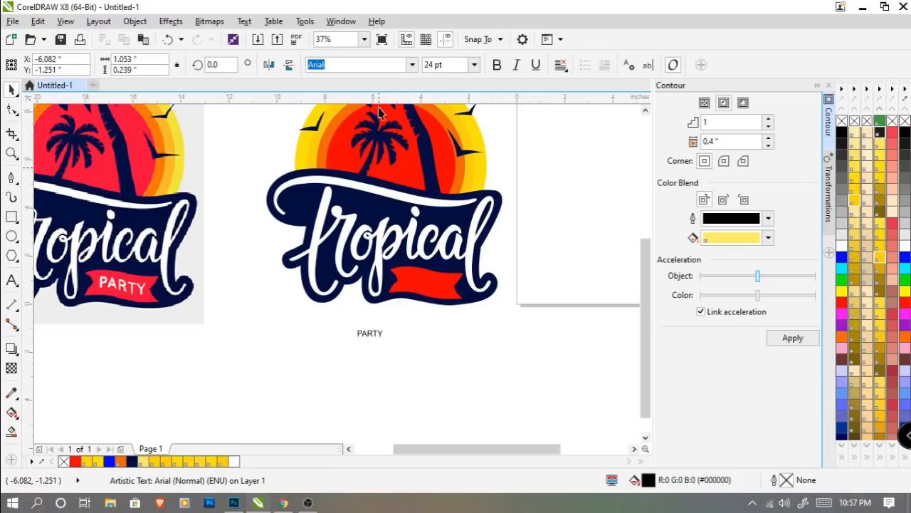
Step: Change the font of the PARTY text to Cartoonist
click(413, 67)
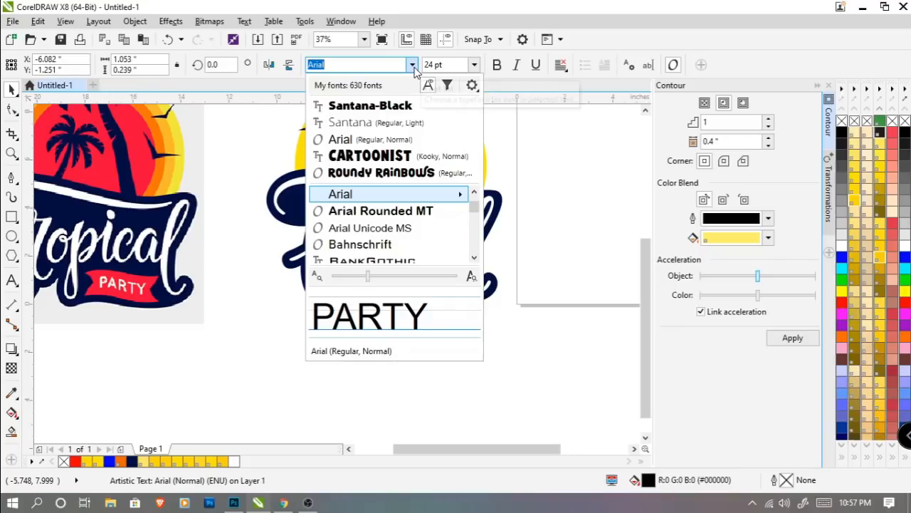
click(369, 156)
click(440, 342)
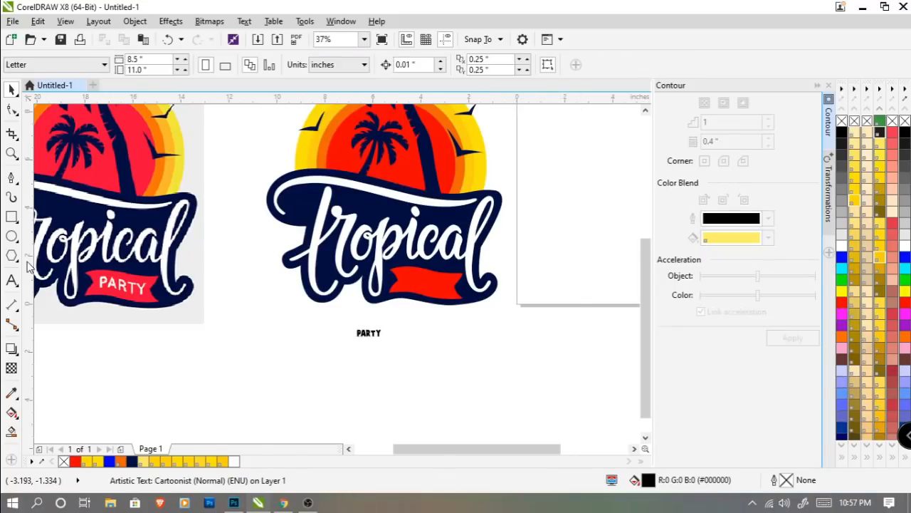
Step: Draw a wavy curve about 2.16 in wide with the Pen tool across the middle of the red ribbon
scroll(442, 297, up, 3)
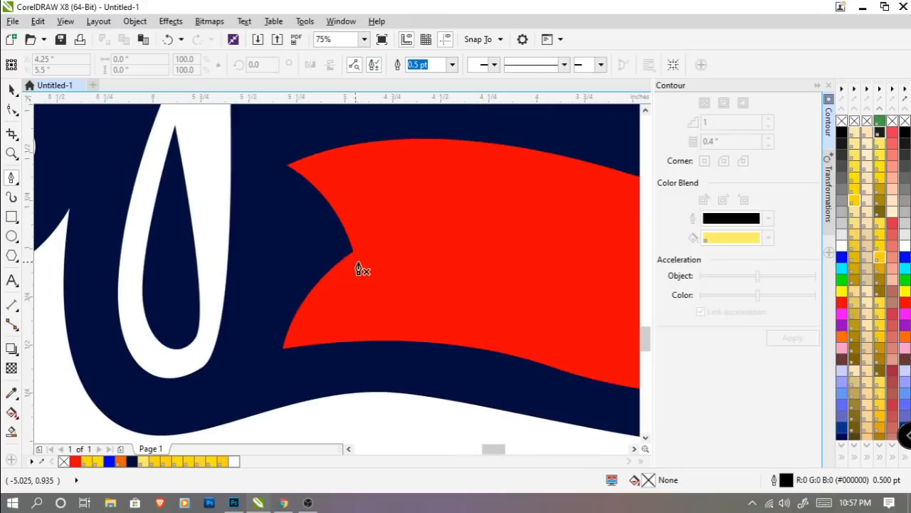
click(373, 259)
drag(503, 267, 250, 265)
drag(313, 265, 405, 321)
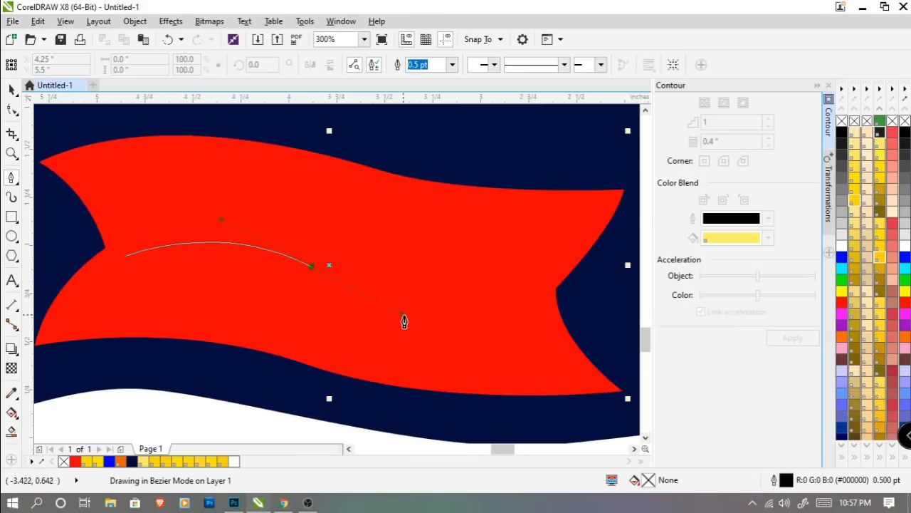
click(540, 291)
key(space)
scroll(534, 330, down, 3)
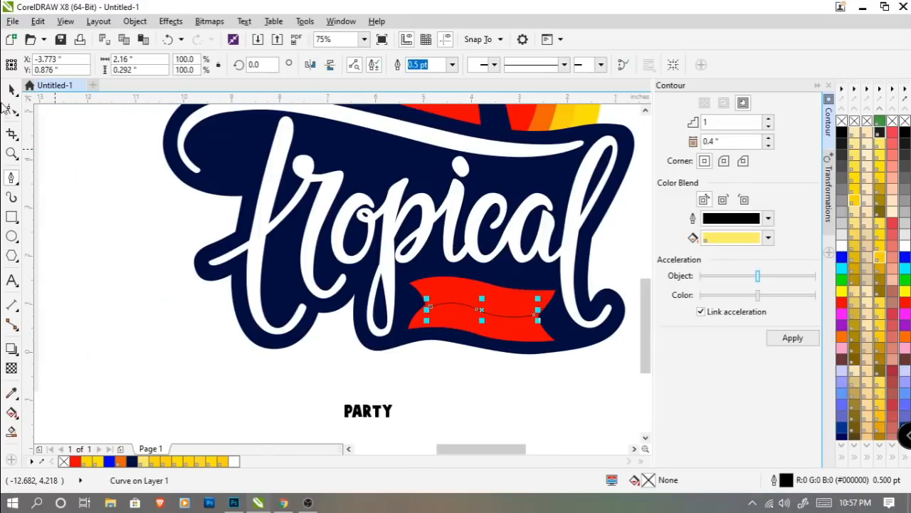
Step: Try to fit the PARTY text to the ribbon curve, and undo the placement
click(363, 411)
click(245, 21)
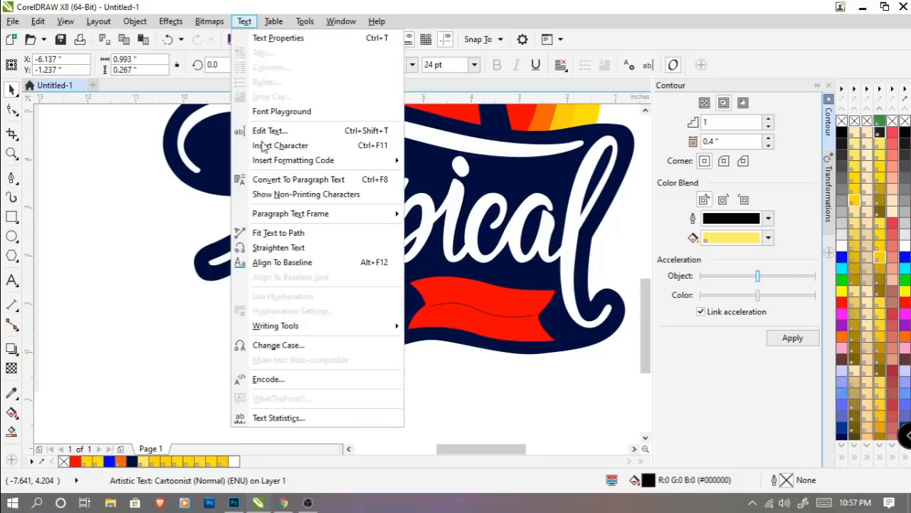
click(270, 247)
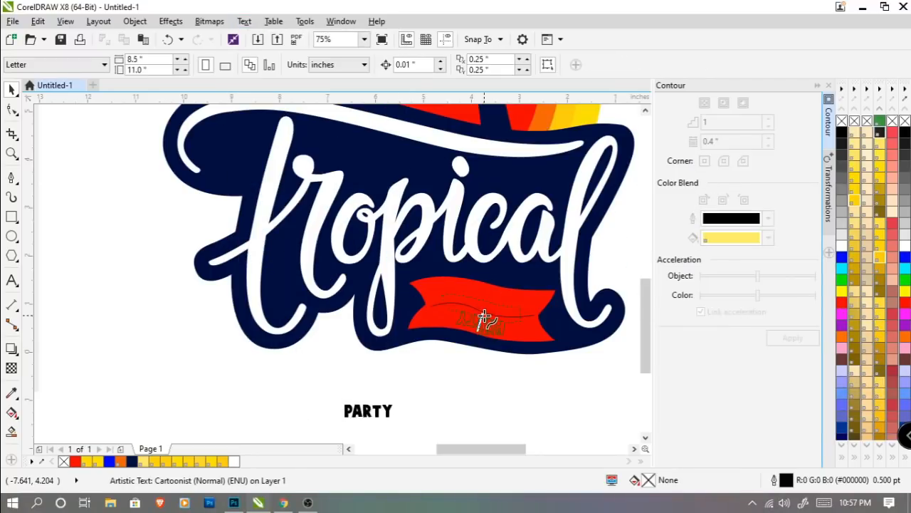
click(481, 312)
key(ctrl+z)
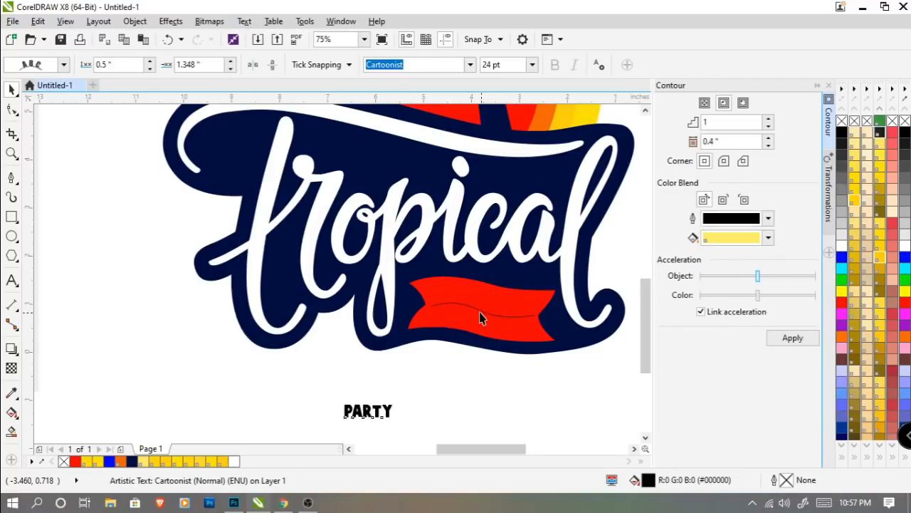
Step: Fit the PARTY text to the wavy curve inside the red ribbon
click(243, 21)
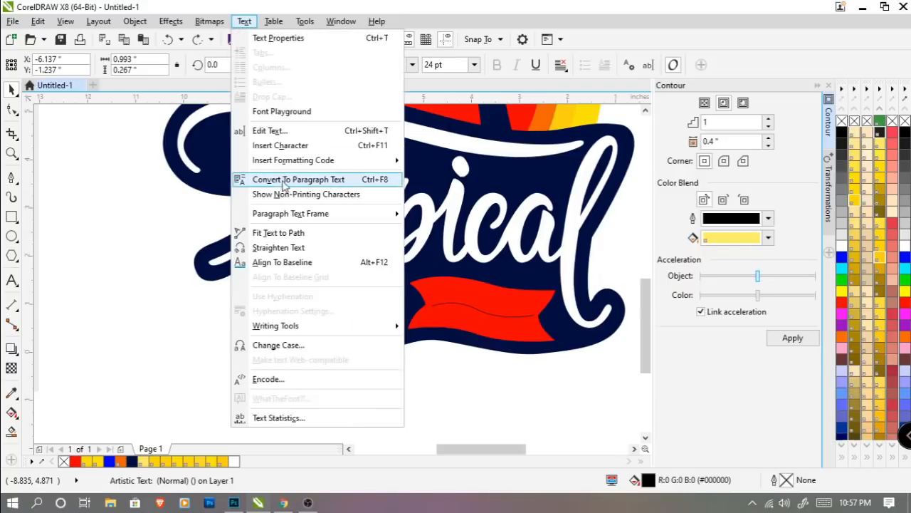
click(277, 233)
click(488, 308)
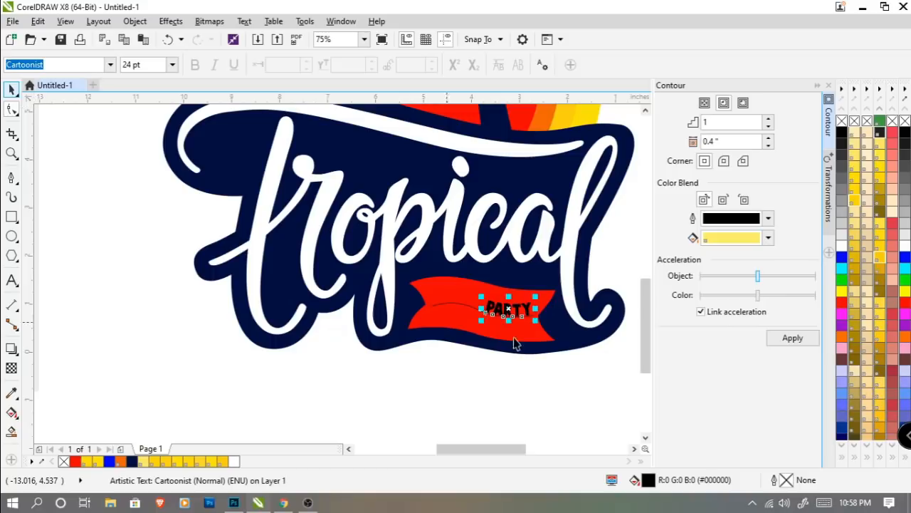
Step: Slide the PARTY text back along the curve to an offset of about 0.607 in, with 0.0 in distance from the path
scroll(523, 330, up, 1)
drag(493, 289, 442, 286)
drag(527, 282, 533, 282)
click(533, 281)
click(487, 288)
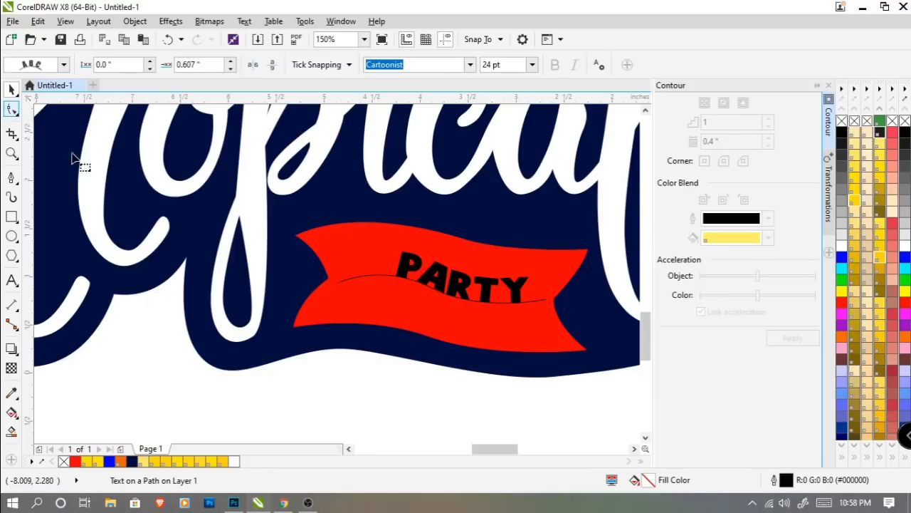
Step: Widen the letter spacing of PARTY with the Shape tool so the word reaches the far end of the curve
click(520, 308)
drag(539, 312, 555, 320)
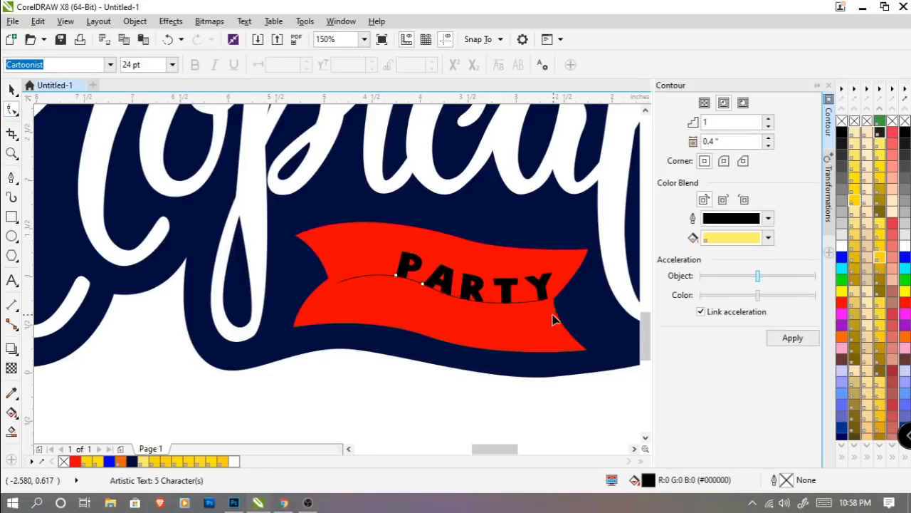
scroll(555, 313, up, 2)
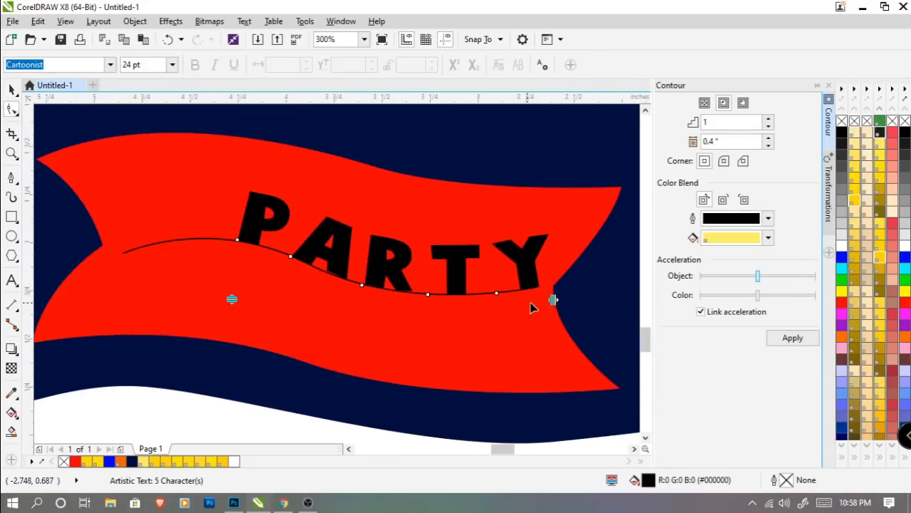
Step: Tighten the PARTY letter spacing slightly and place the text at about 0.333 in offset and -0.125 in distance from the curve
drag(556, 302, 522, 306)
click(13, 90)
scroll(366, 284, down, 1)
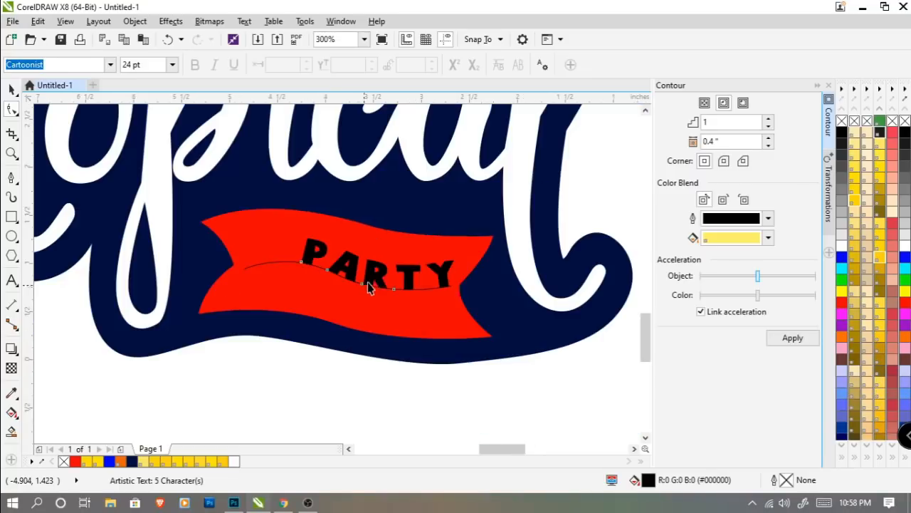
drag(346, 269, 326, 276)
scroll(326, 276, down, 2)
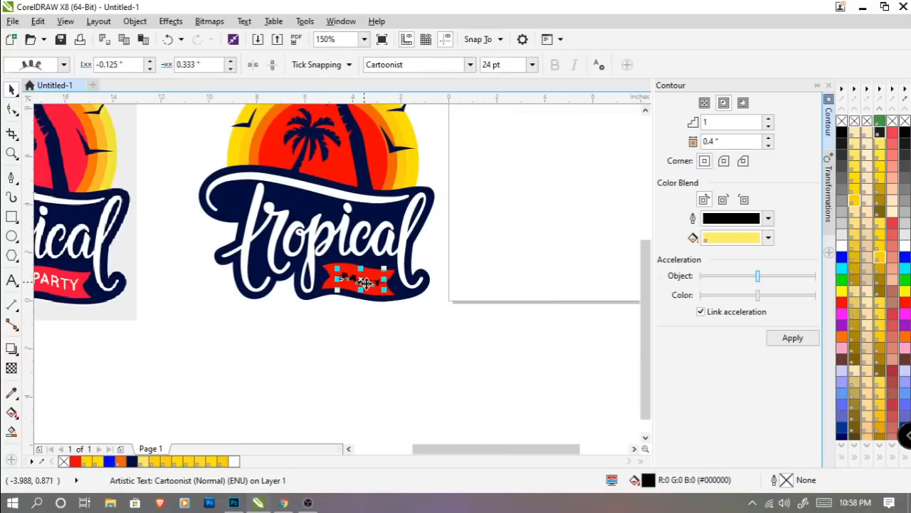
Step: Scale the PARTY text together with its curve up to about 27.2 pt inside the red ribbon
click(370, 290)
scroll(369, 288, up, 4)
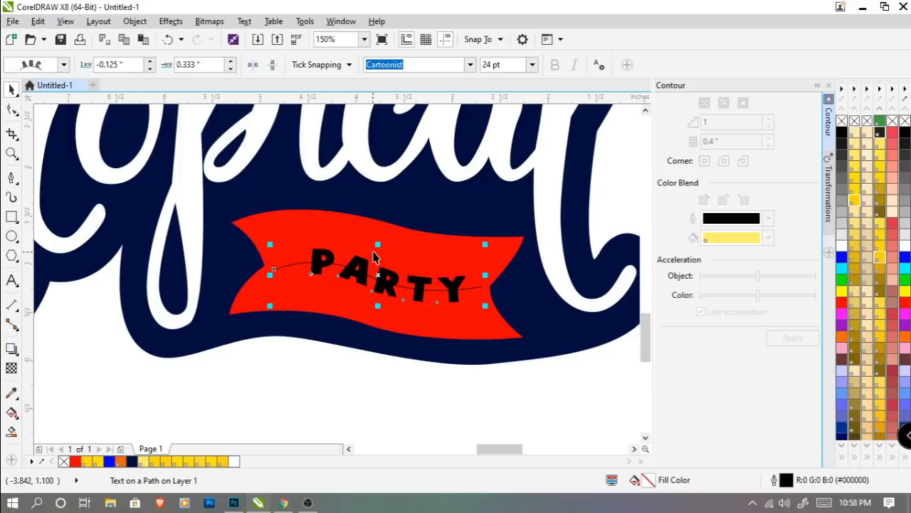
drag(388, 242, 388, 242)
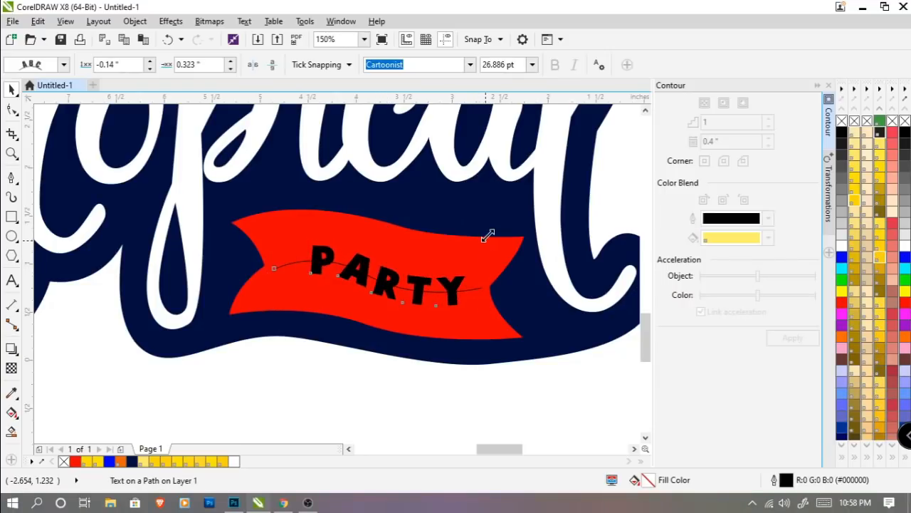
drag(487, 236, 481, 252)
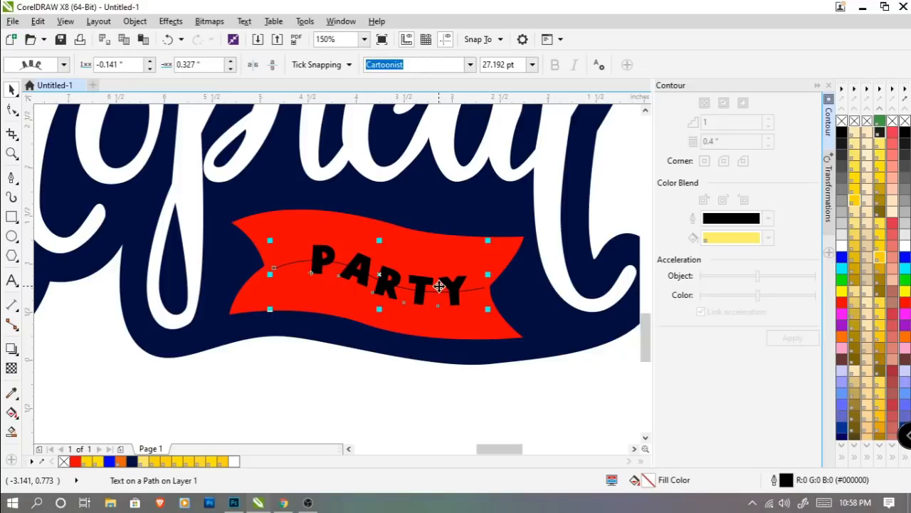
Step: Break the PARTY text apart from its path and delete the guide curve
key(ctrl+k)
click(480, 397)
click(475, 293)
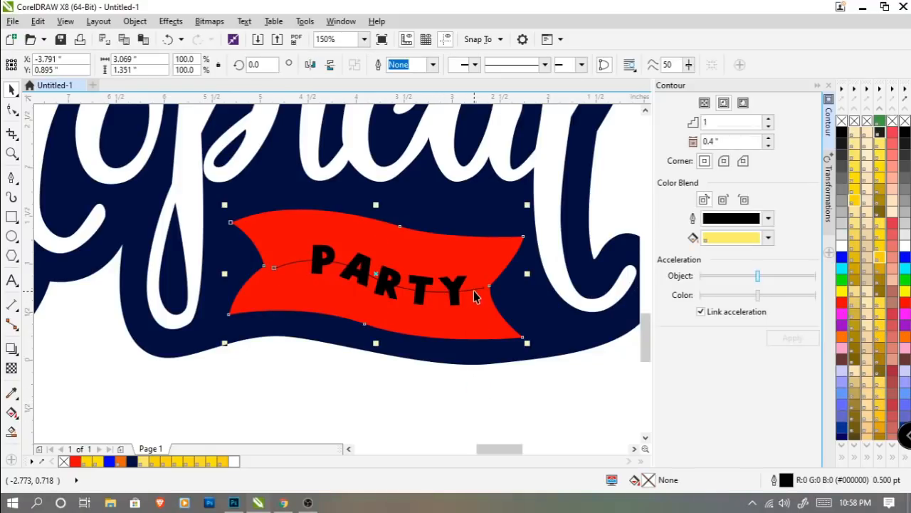
click(473, 289)
key(Delete)
Step: Fill the PARTY text with white and stretch it to about 1.85 in wide by 0.70 in high
click(452, 290)
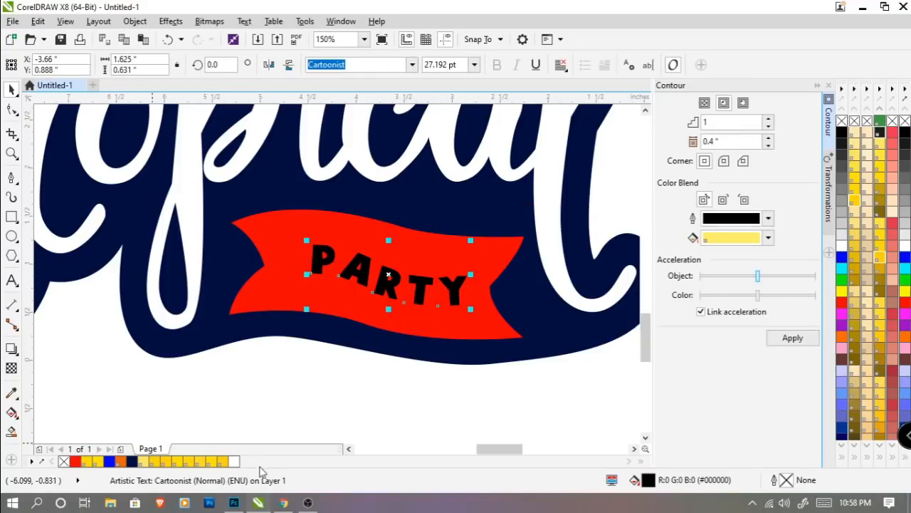
click(234, 462)
drag(388, 239, 395, 237)
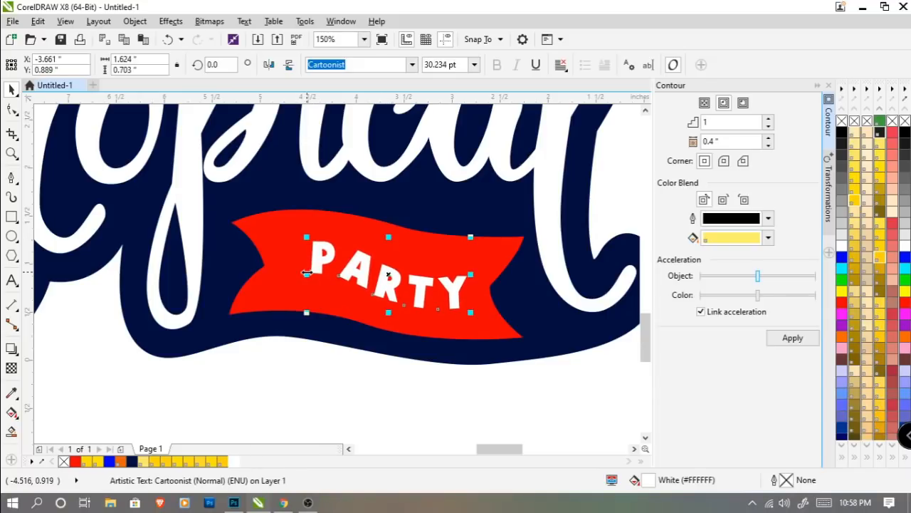
drag(306, 273, 285, 273)
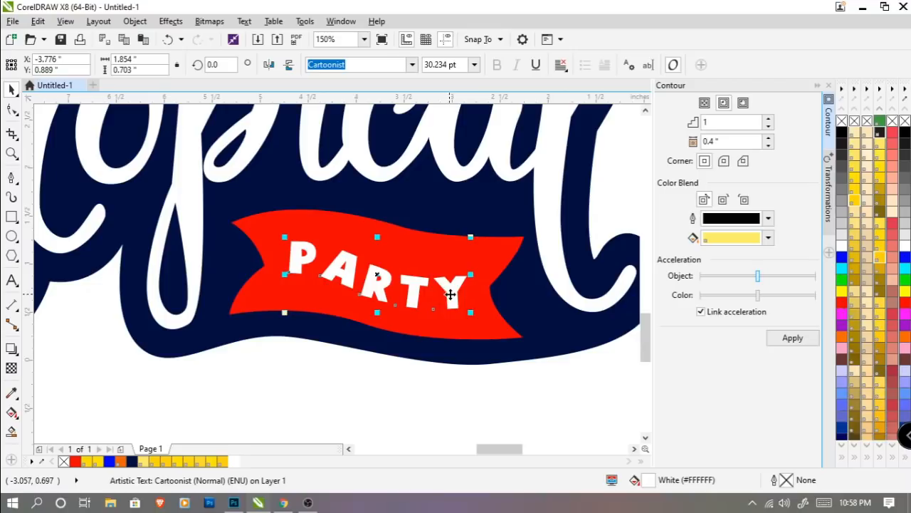
Step: Rotate the PARTY text by about 1.4° and nudge it to sit centred along the ribbon
drag(476, 317, 475, 311)
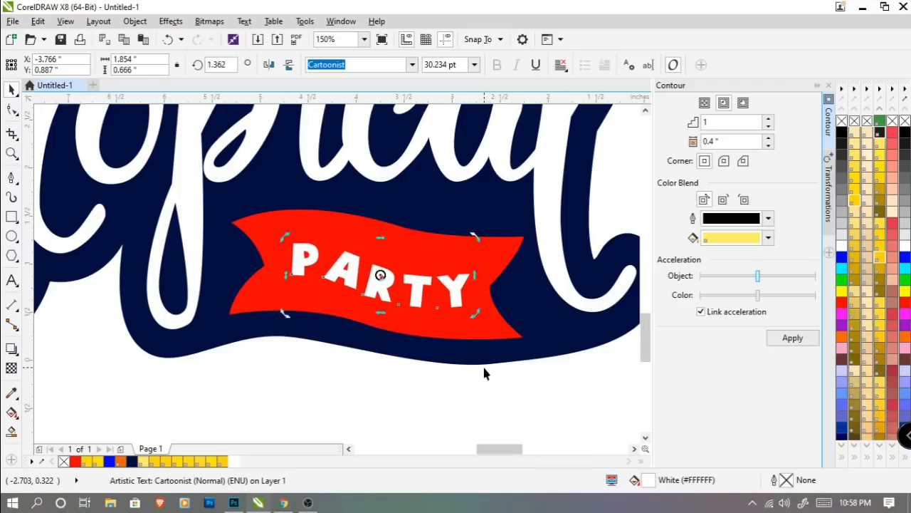
scroll(498, 378, down, 3)
click(505, 379)
scroll(504, 380, down, 5)
Step: Ungroup the vector lettering and ribbon group, and shift the reference image slightly towards the vector logo
drag(551, 343, 363, 142)
scroll(306, 263, up, 4)
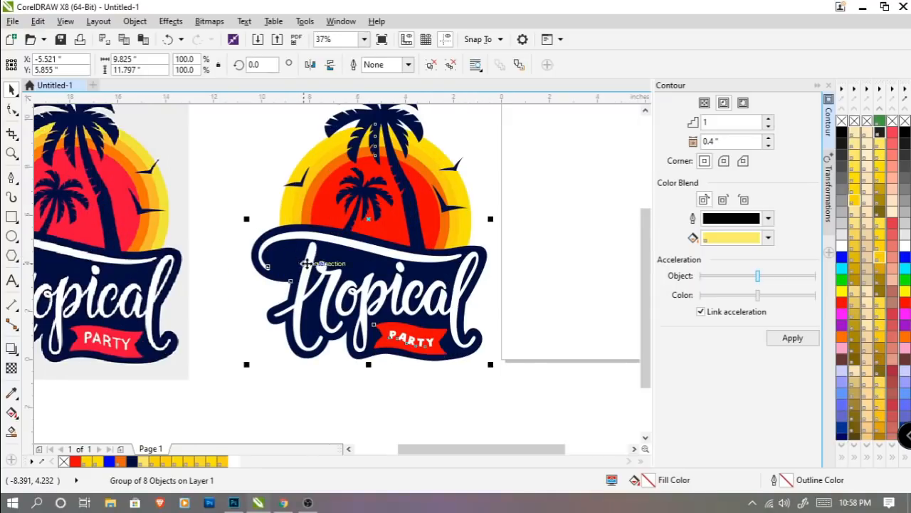
drag(389, 263, 409, 263)
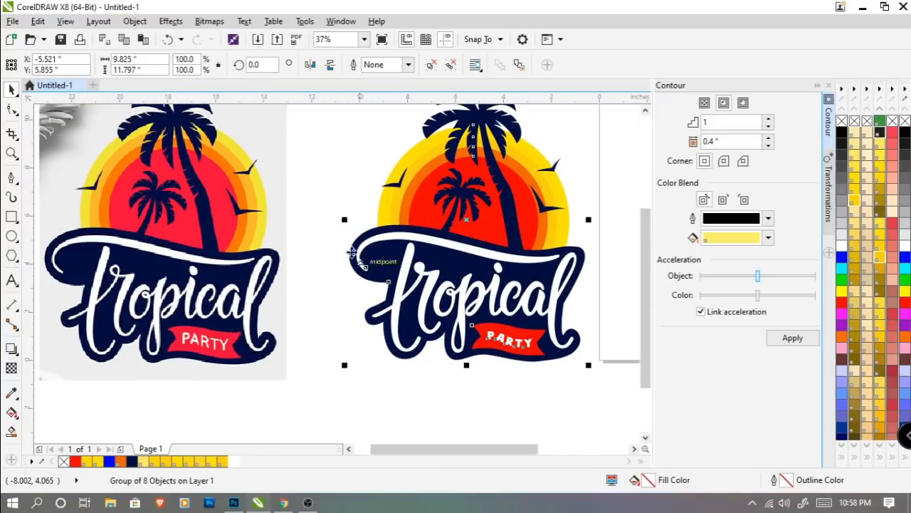
key(ctrl+u)
click(310, 203)
drag(209, 208, 226, 215)
Step: Try moving the navy lettering backdrop and filling it green, brown and grey, undoing each change
drag(461, 265, 467, 282)
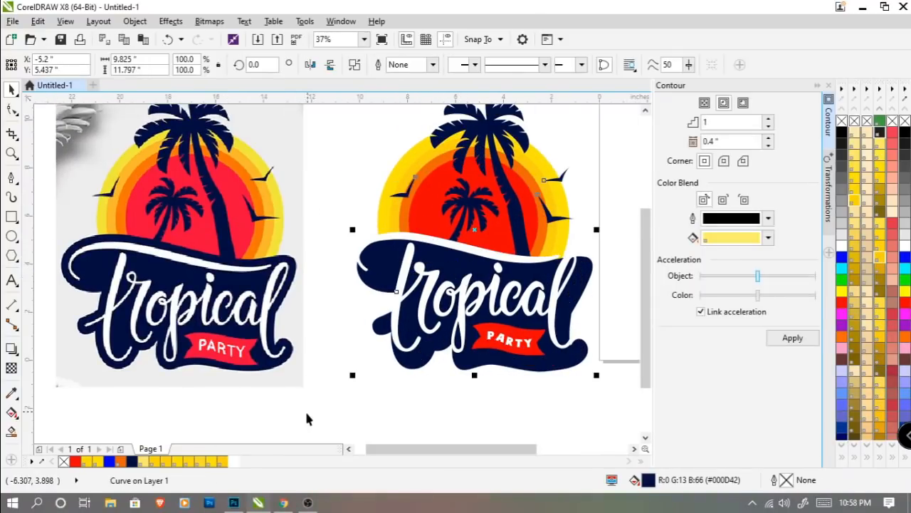
click(904, 281)
key(ctrl+z)
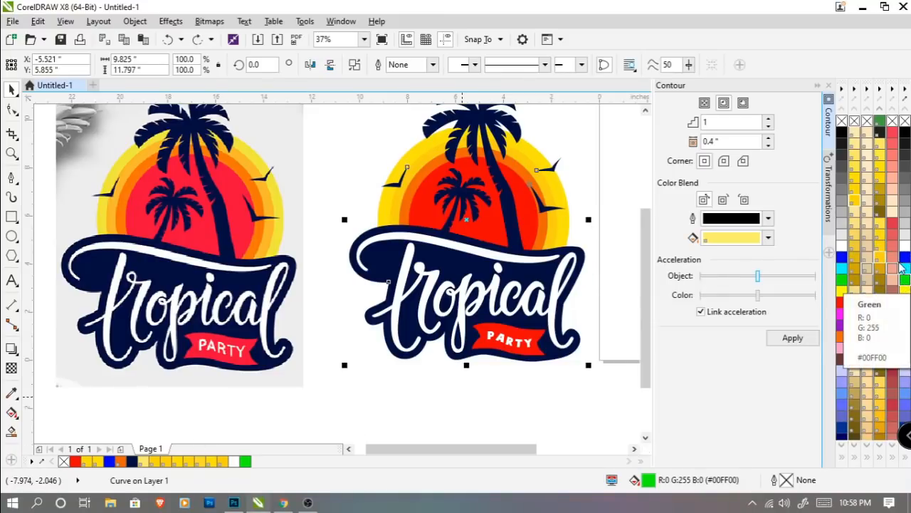
click(881, 212)
key(ctrl+z)
click(905, 190)
key(ctrl+z)
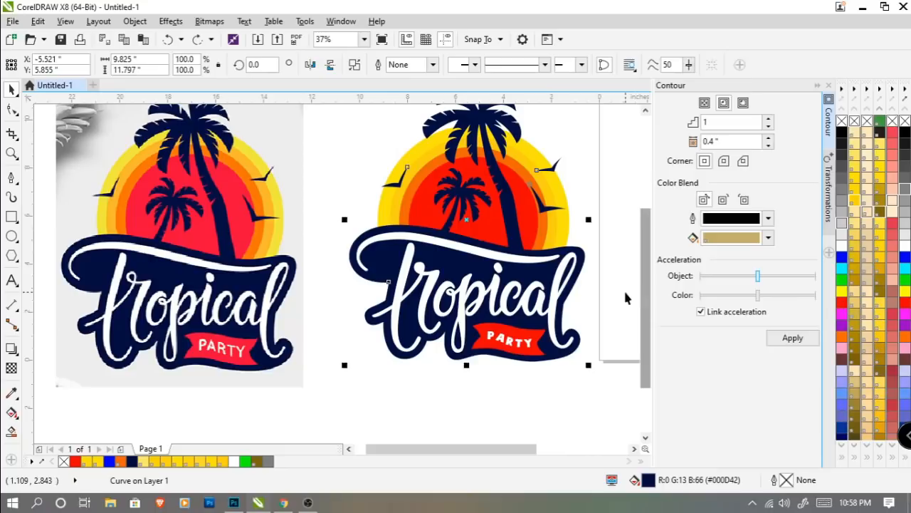
Step: Examine the vector logo's palm fronds, sun rings and lettering up close, and compare it with the reference image
click(625, 289)
scroll(634, 321, down, 2)
drag(633, 320, 508, 322)
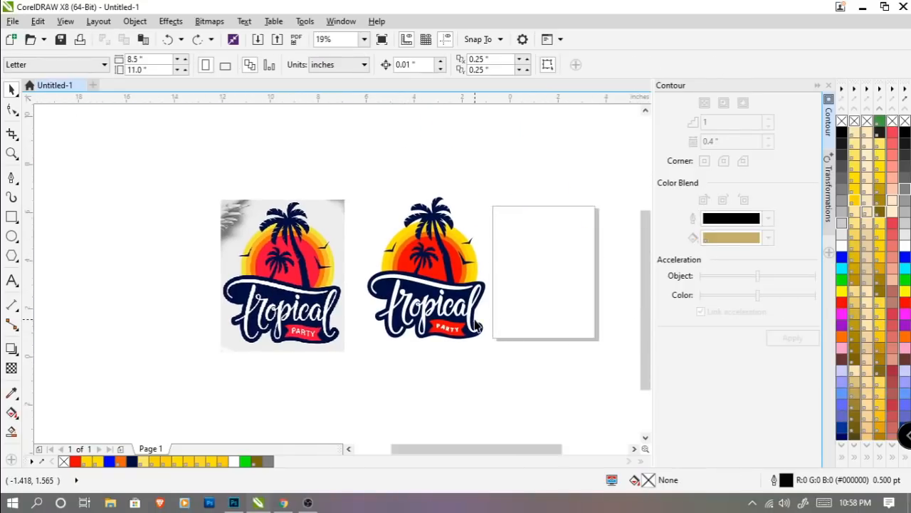
scroll(462, 244, up, 2)
scroll(463, 244, up, 4)
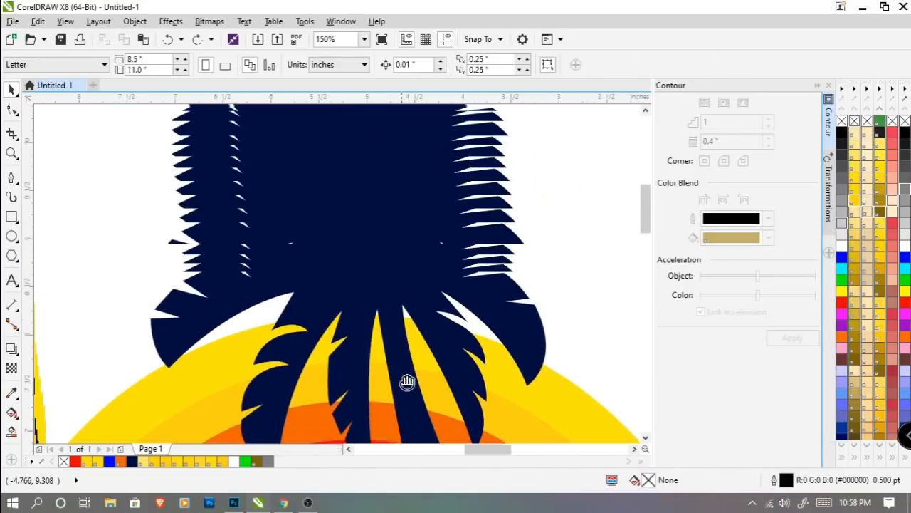
scroll(413, 323, down, 2)
drag(414, 318, 453, 206)
drag(457, 295, 460, 235)
scroll(462, 249, up, 2)
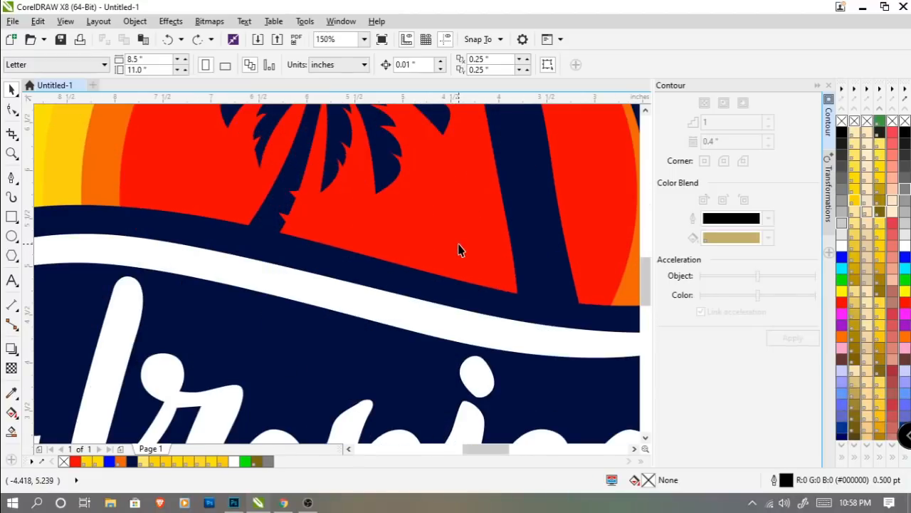
scroll(462, 250, down, 2)
drag(482, 290, 476, 273)
scroll(476, 272, up, 4)
scroll(448, 230, down, 4)
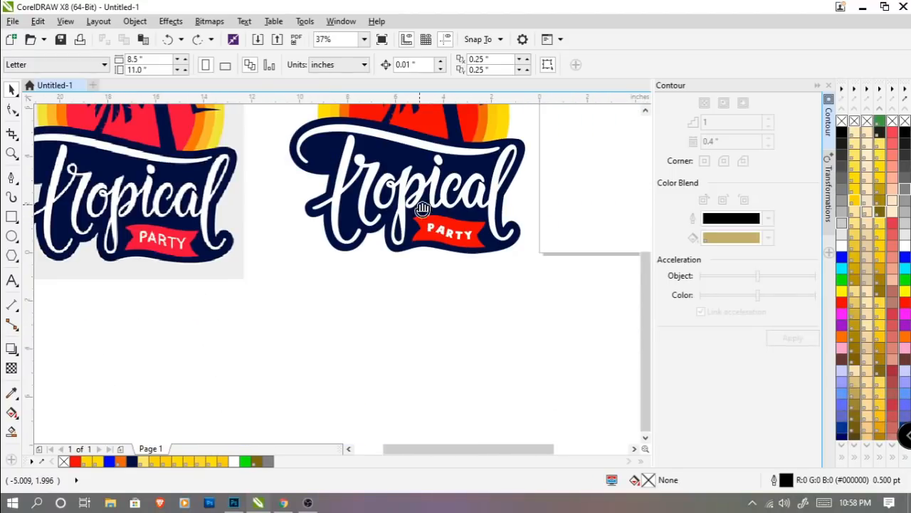